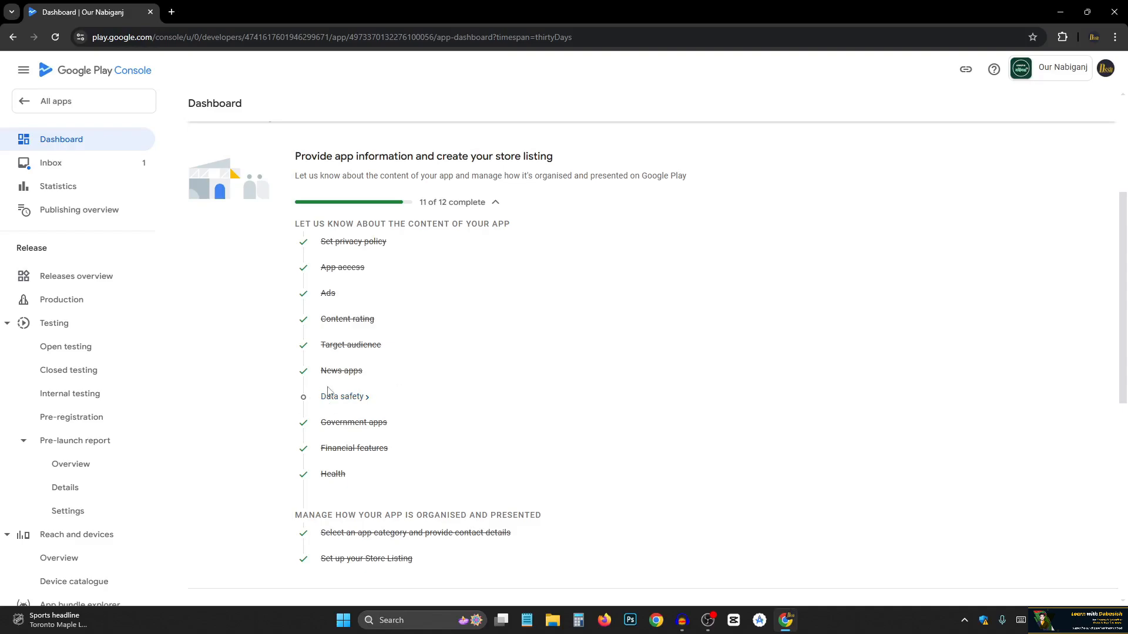
- Open the Data safety task from the app setup checklist on the dashboard
scroll(303, 399, "down", 3)
scroll(311, 367, "up", 2)
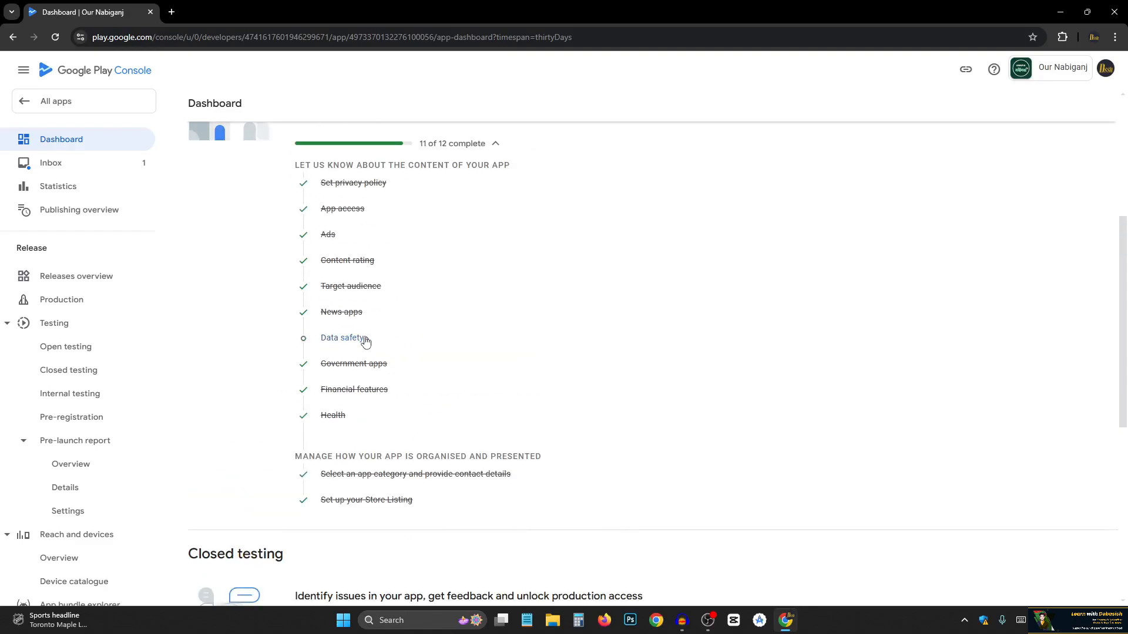
scroll(370, 347, "up", 1)
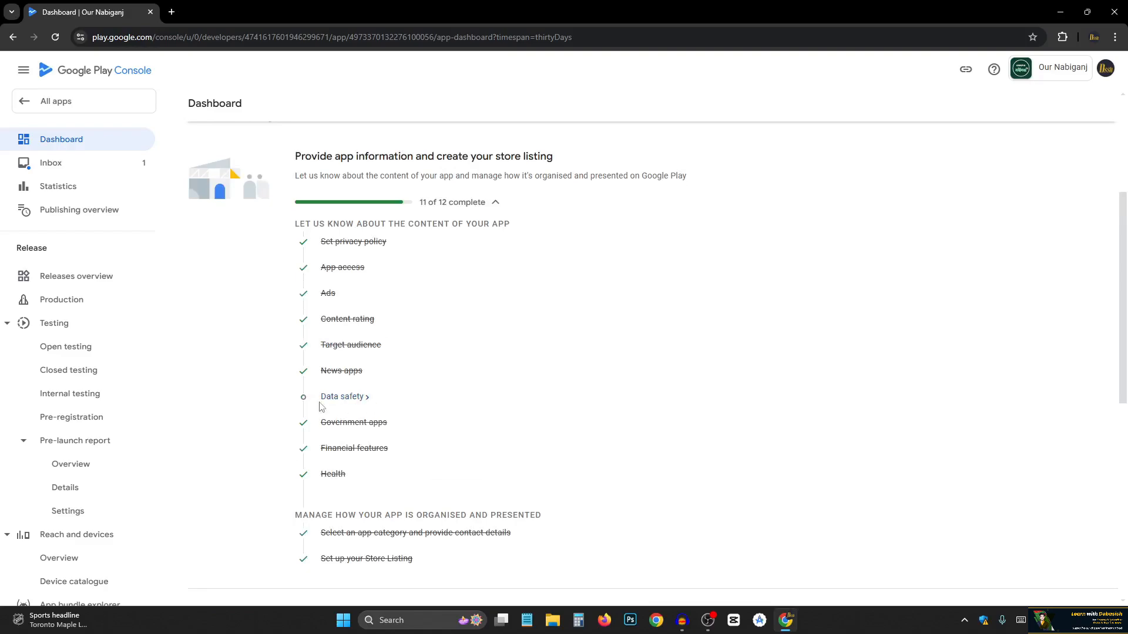
left_click(354, 403)
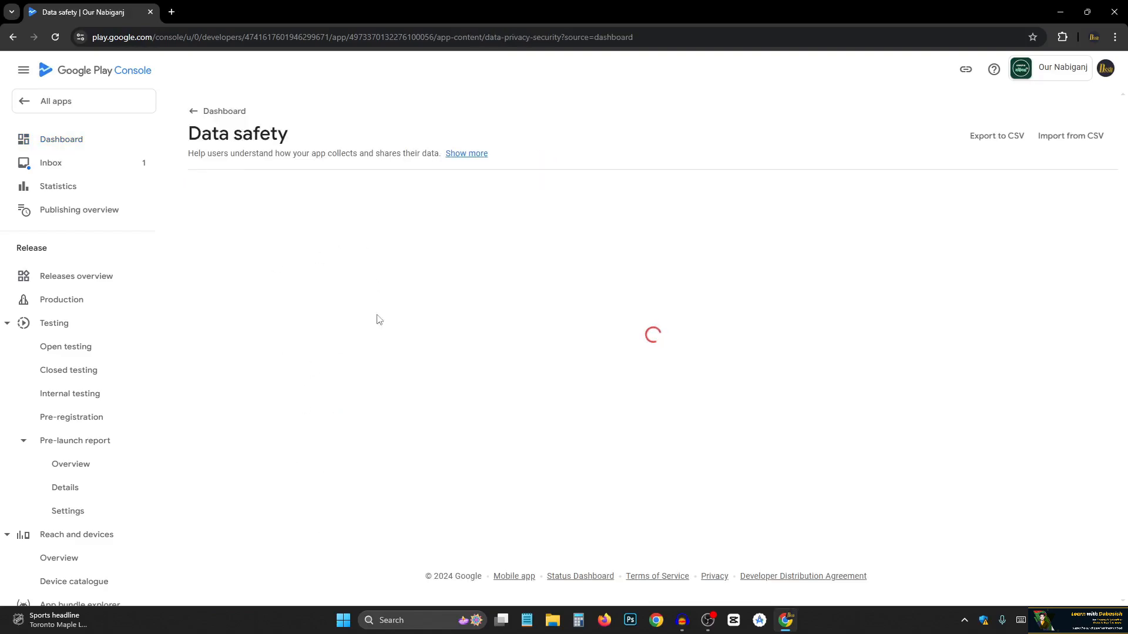
- Read through the Data safety overview and continue to the Data collection and security section
scroll(229, 247, "down", 1)
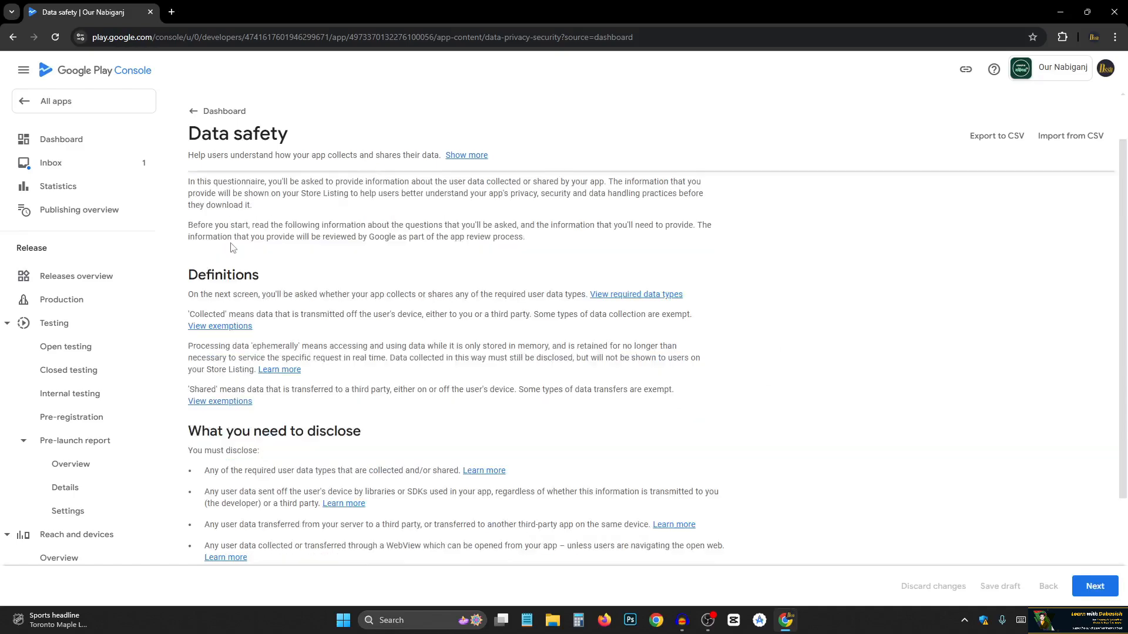
scroll(229, 253, "up", 1)
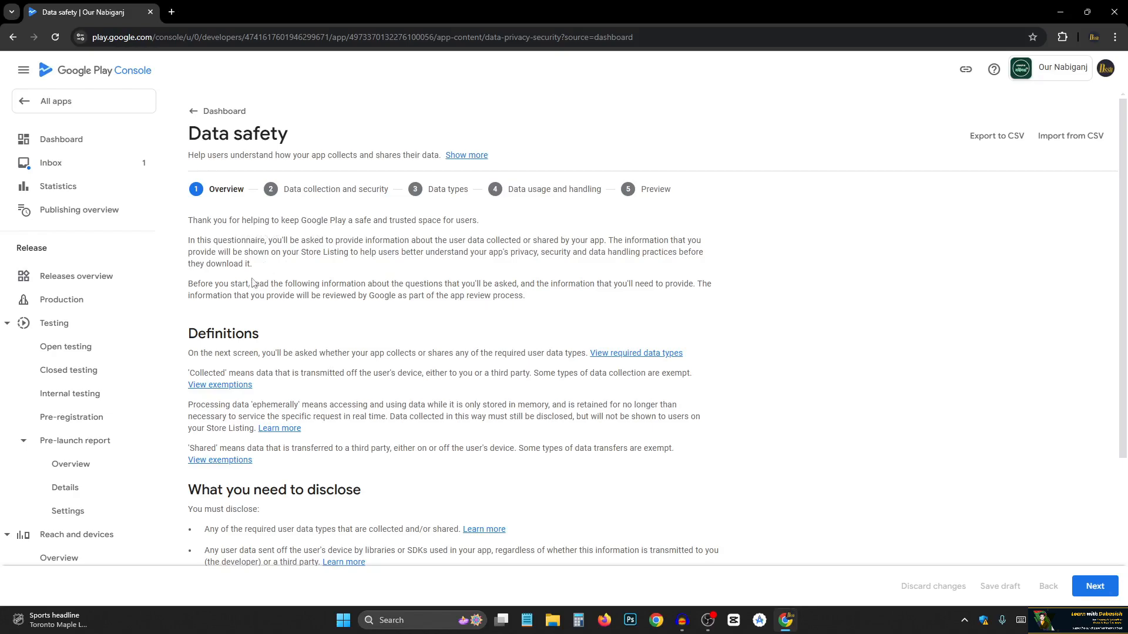
scroll(214, 287, "down", 1)
scroll(213, 288, "down", 3)
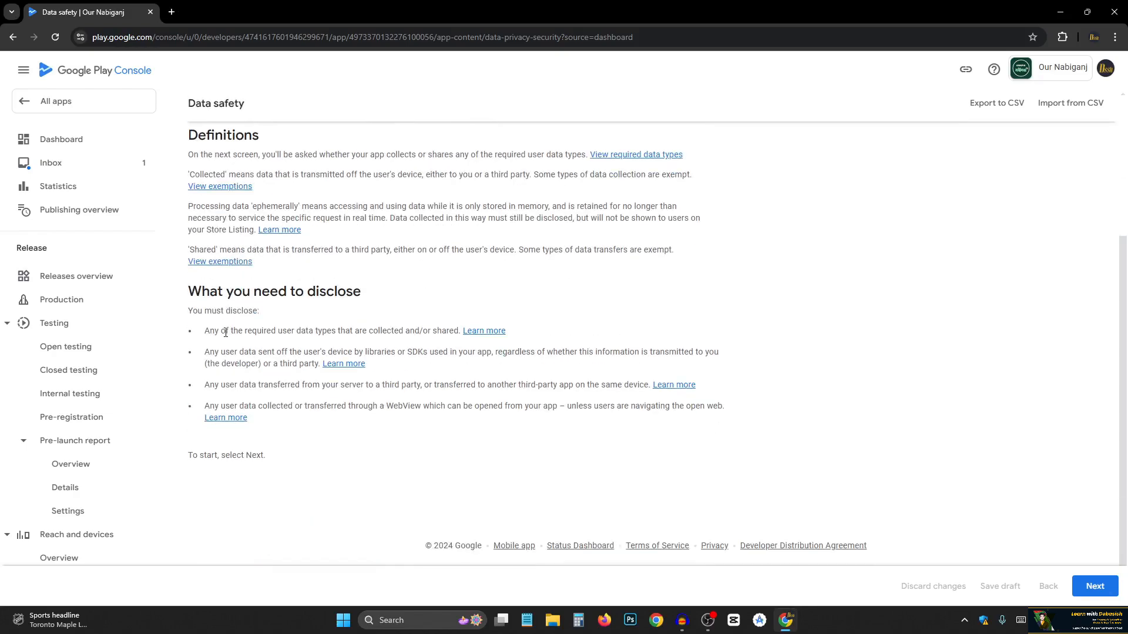
scroll(224, 329, "up", 2)
scroll(224, 341, "up", 3)
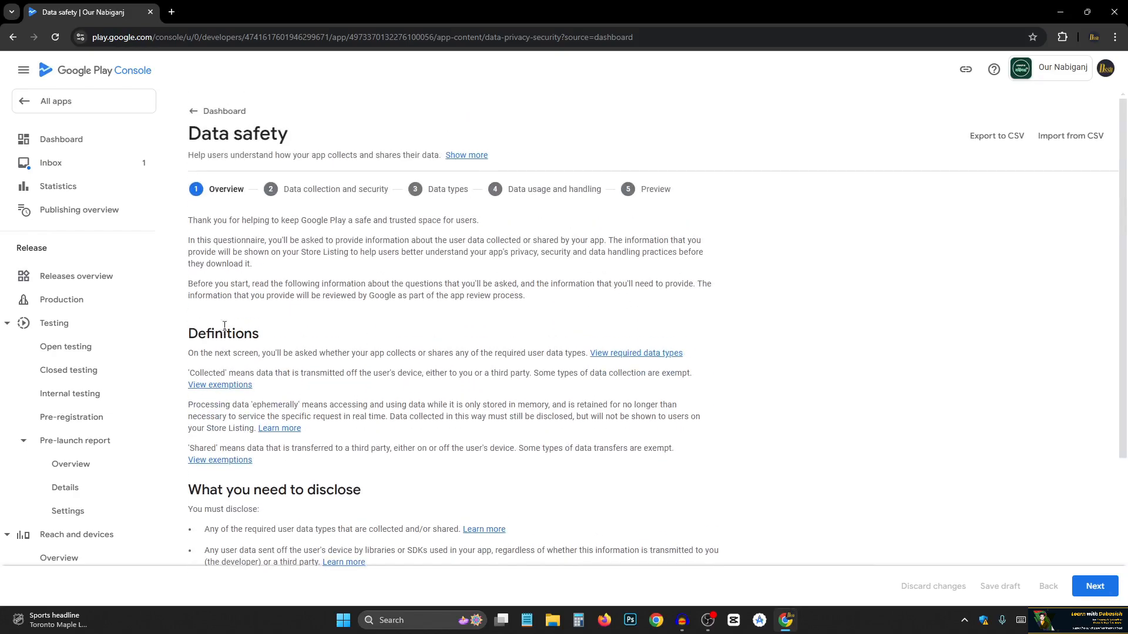
scroll(1086, 582, "down", 5)
left_click(1096, 587)
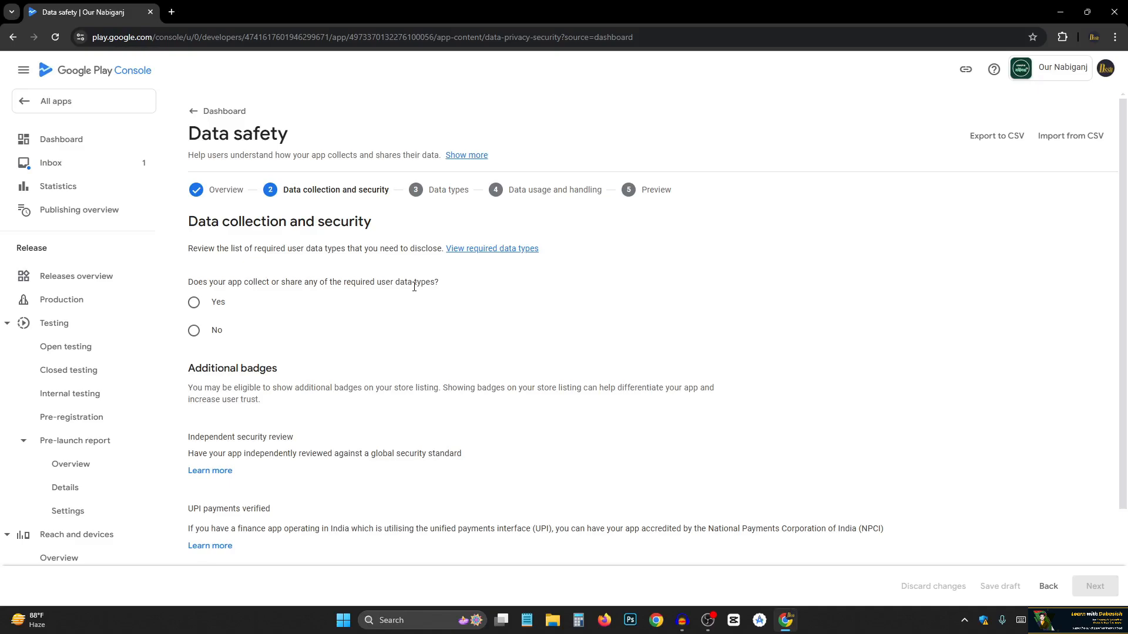
- Declare that the app collects or shares required user data and that all collected data is encrypted in transit
left_click(195, 303)
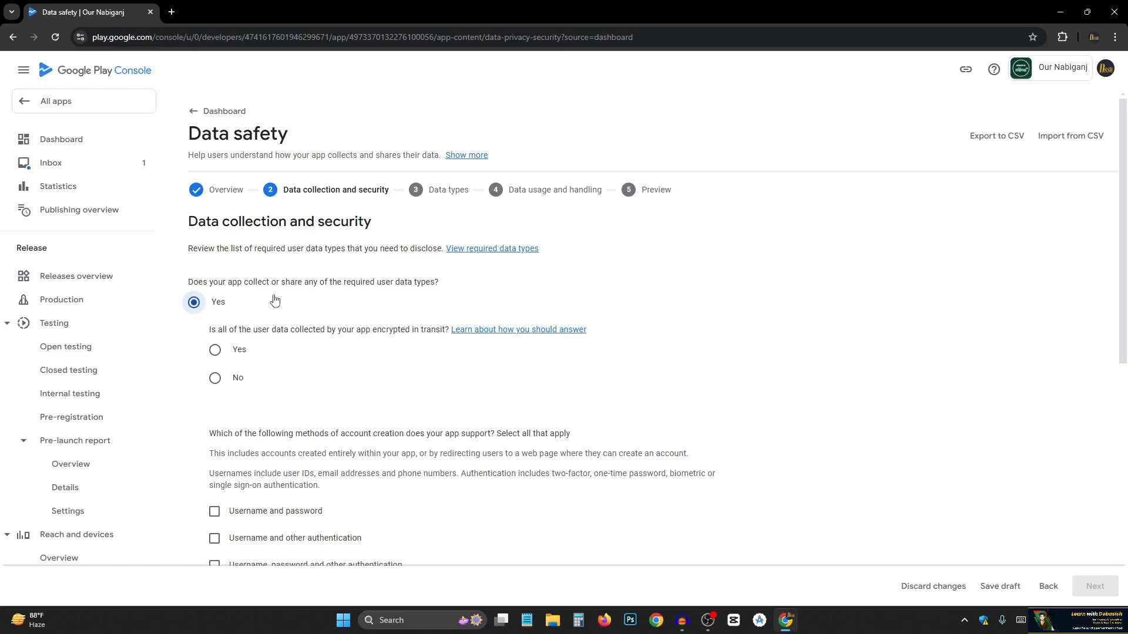
scroll(274, 300, "down", 1)
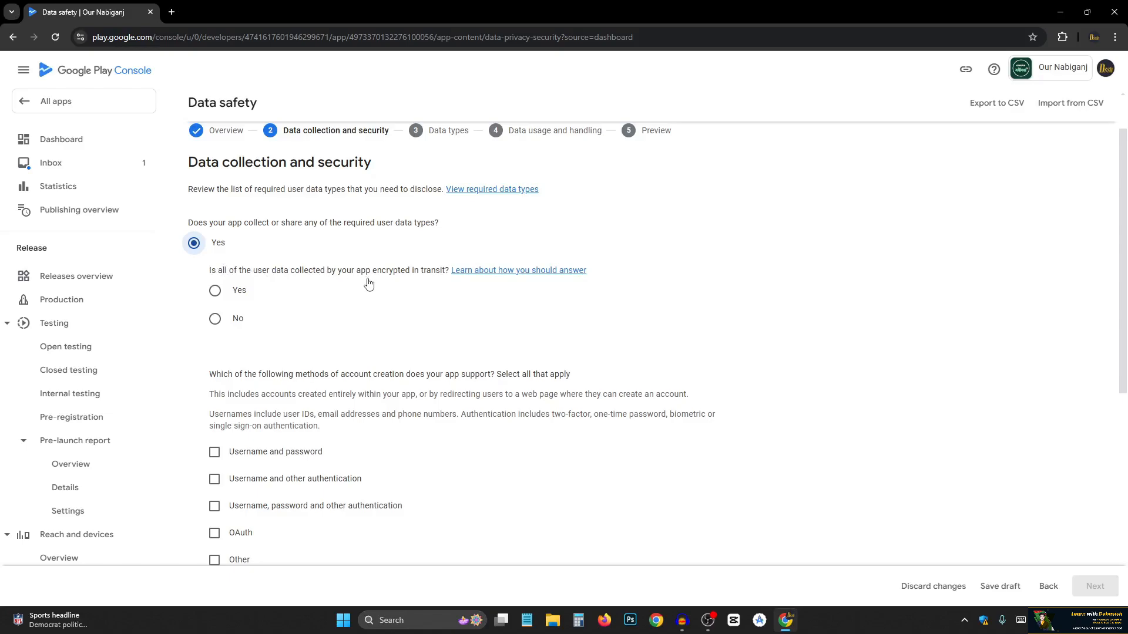
left_click(218, 292)
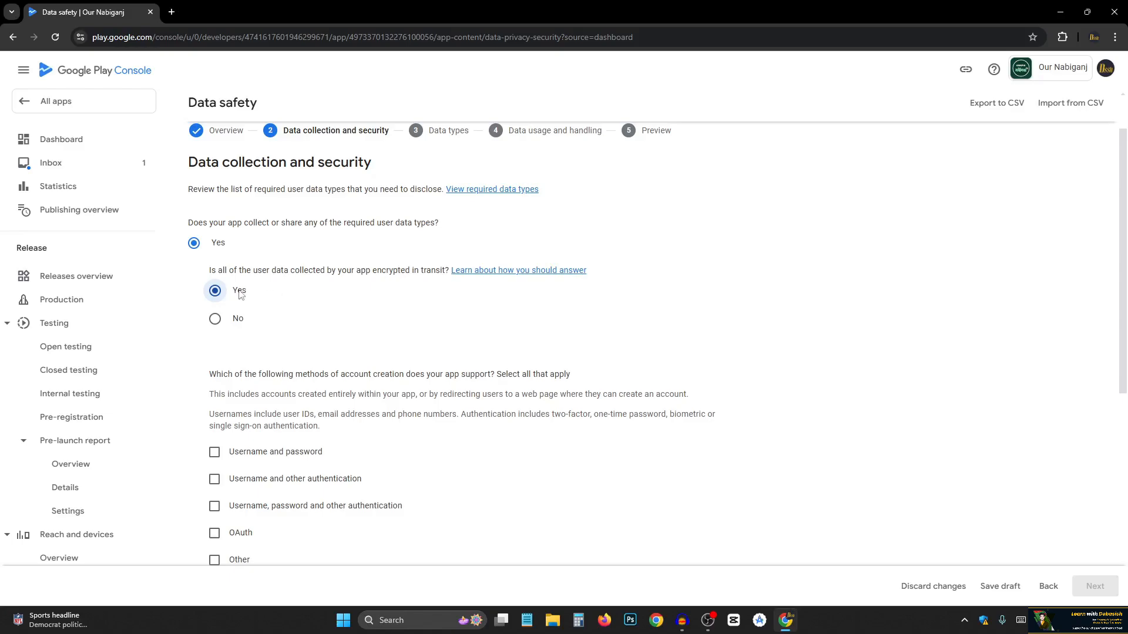
- State that the app does not allow account creation and answer No to providing a way to request data deletion
scroll(236, 287, "down", 3)
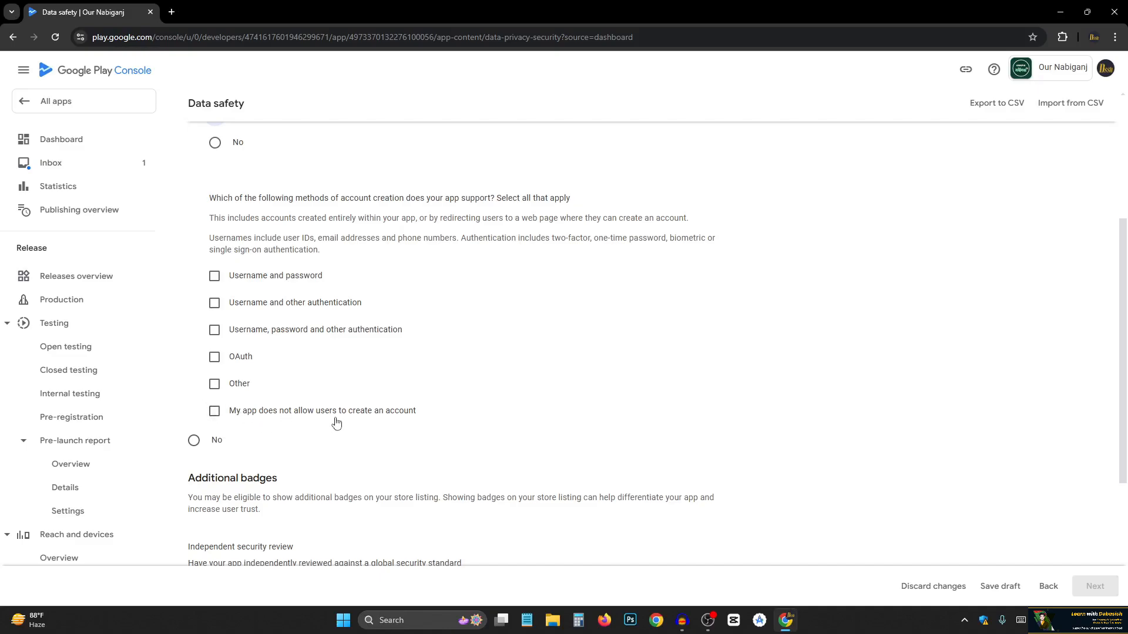
left_click(215, 410)
scroll(211, 353, "down", 2)
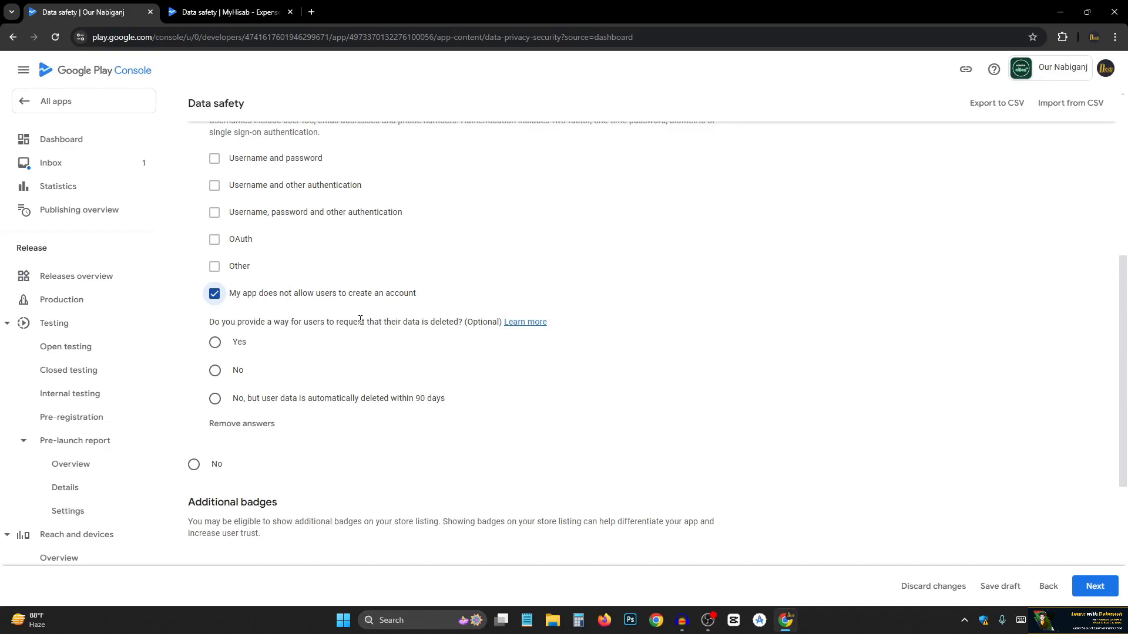
left_click(216, 371)
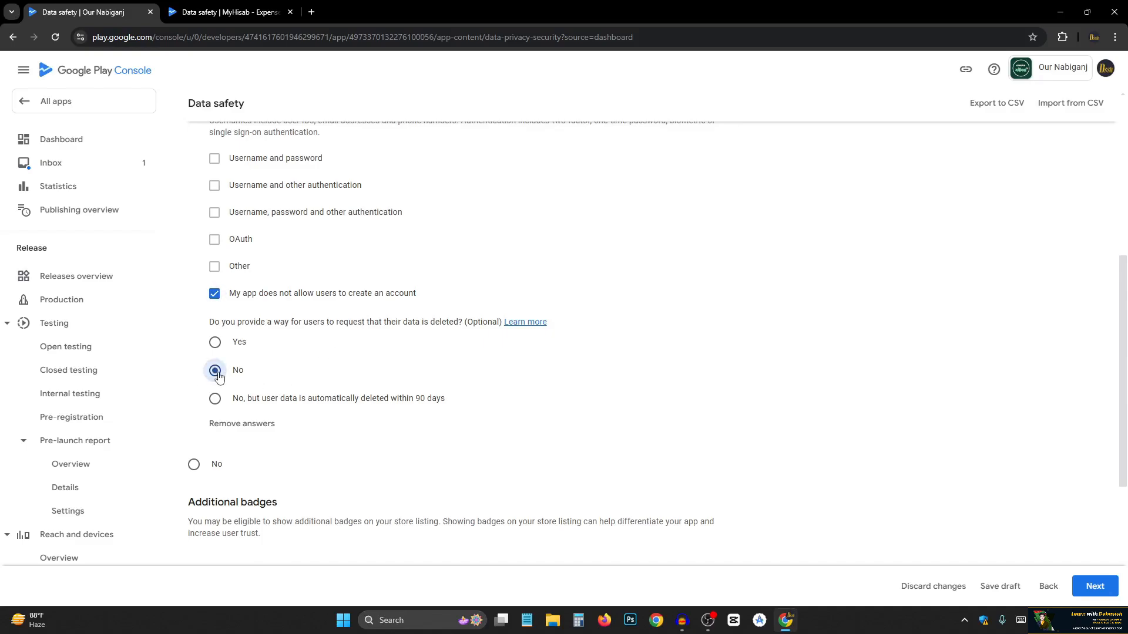
- Review the Data collection and security answers and continue to the Data types section
scroll(216, 376, "down", 4)
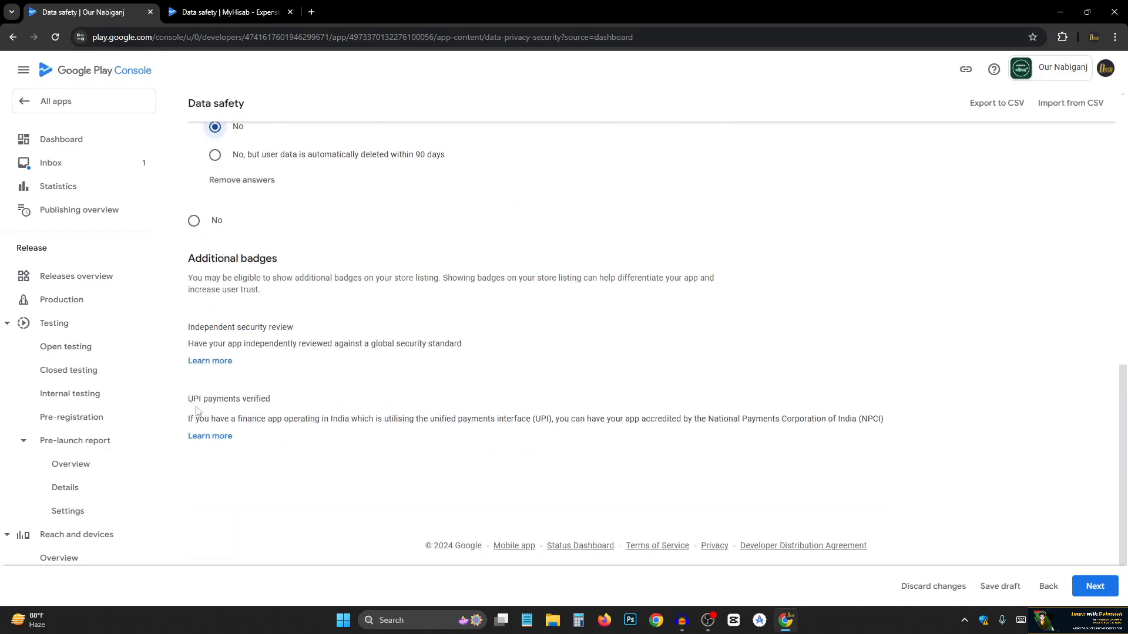
scroll(245, 382, "up", 10)
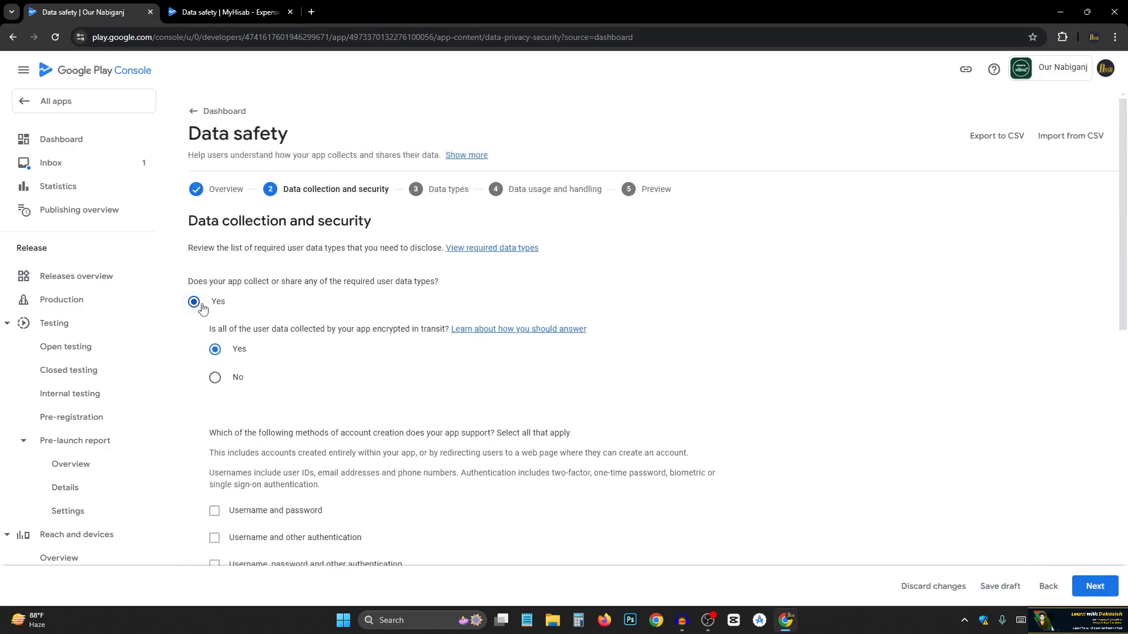
scroll(212, 351, "down", 6)
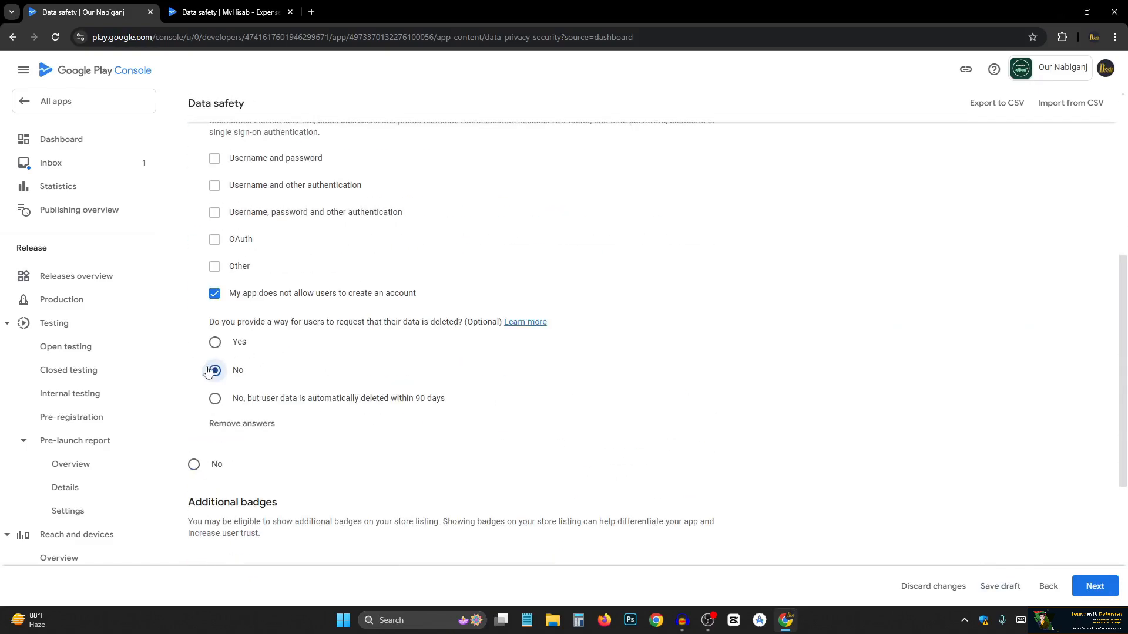
scroll(226, 226, "up", 1)
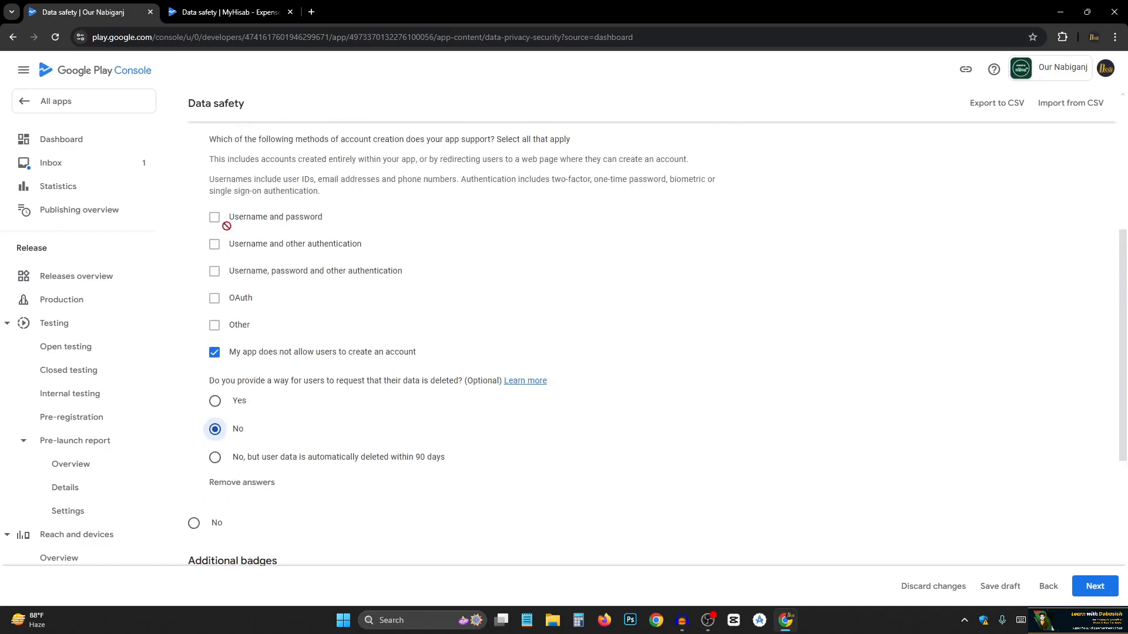
scroll(627, 471, "down", 4)
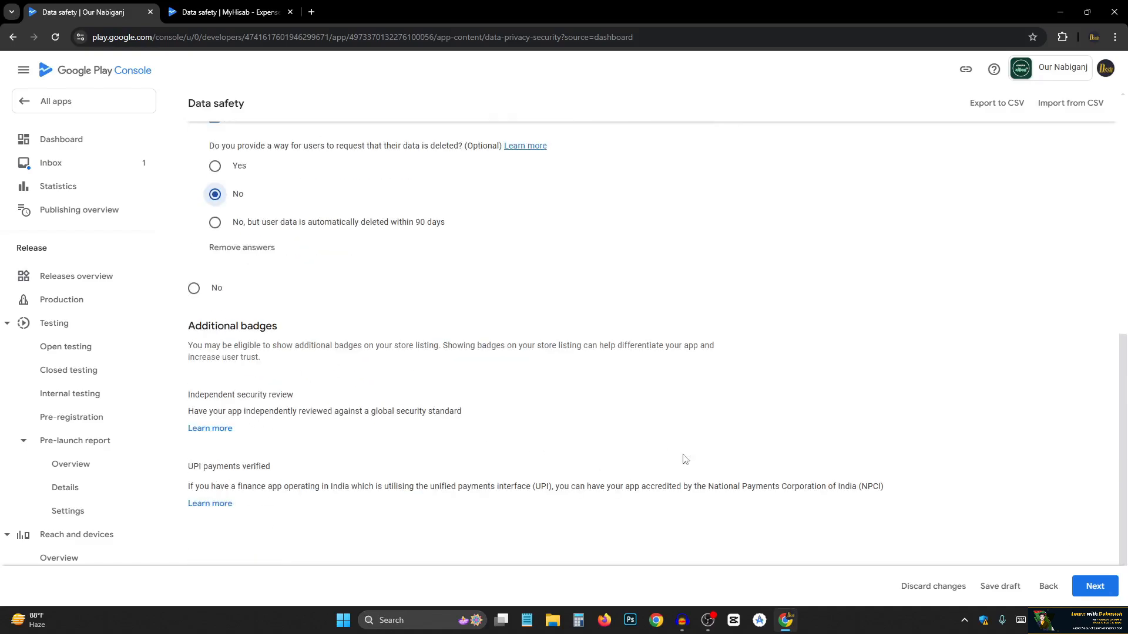
left_click(1094, 586)
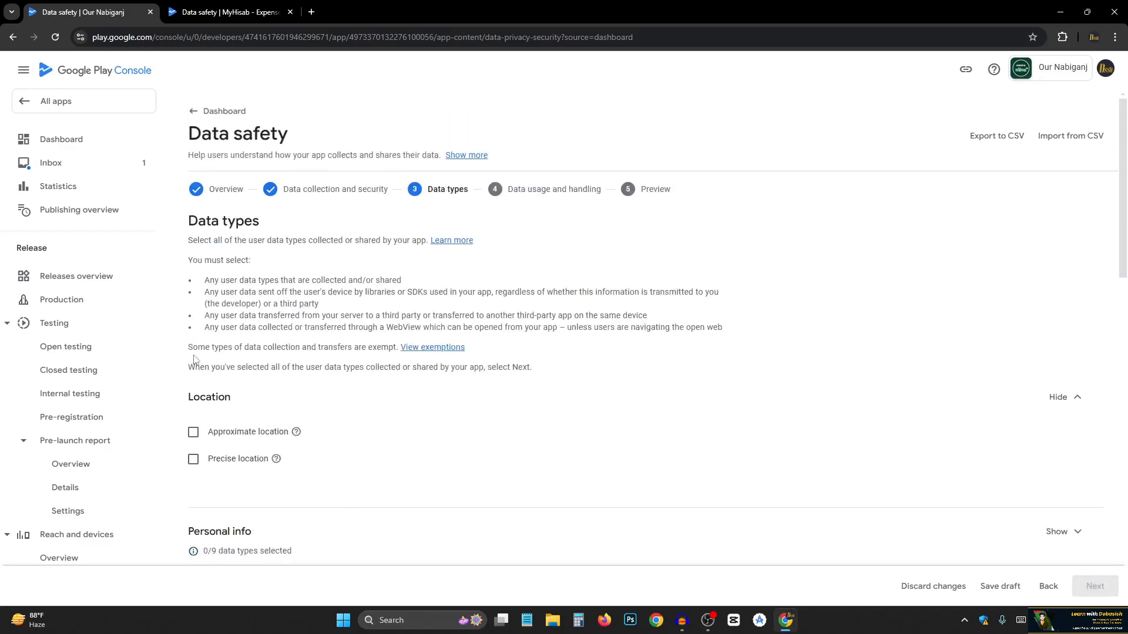
- Look through the data type categories from Location down to Device or other IDs
scroll(200, 382, "down", 12)
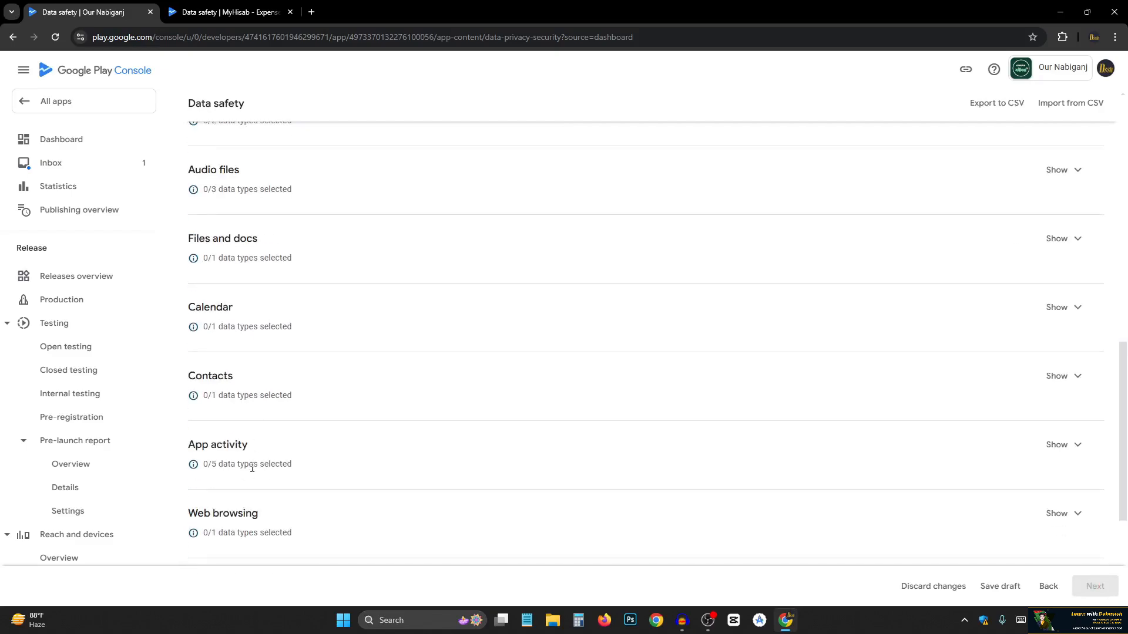
scroll(241, 487, "down", 4)
scroll(235, 482, "up", 16)
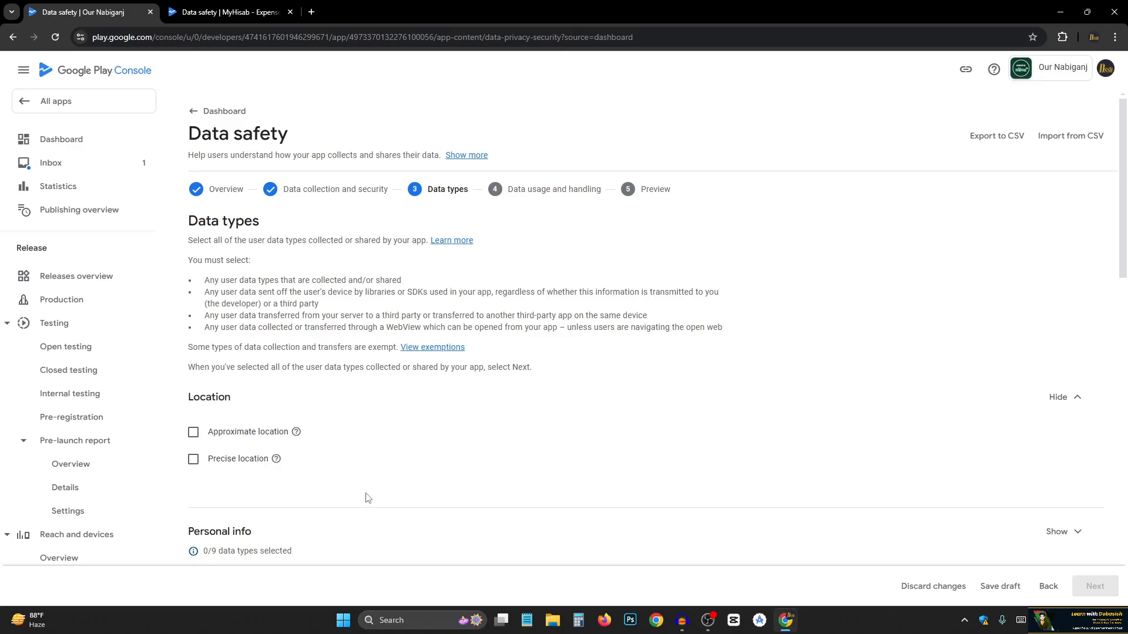
scroll(235, 411, "down", 2)
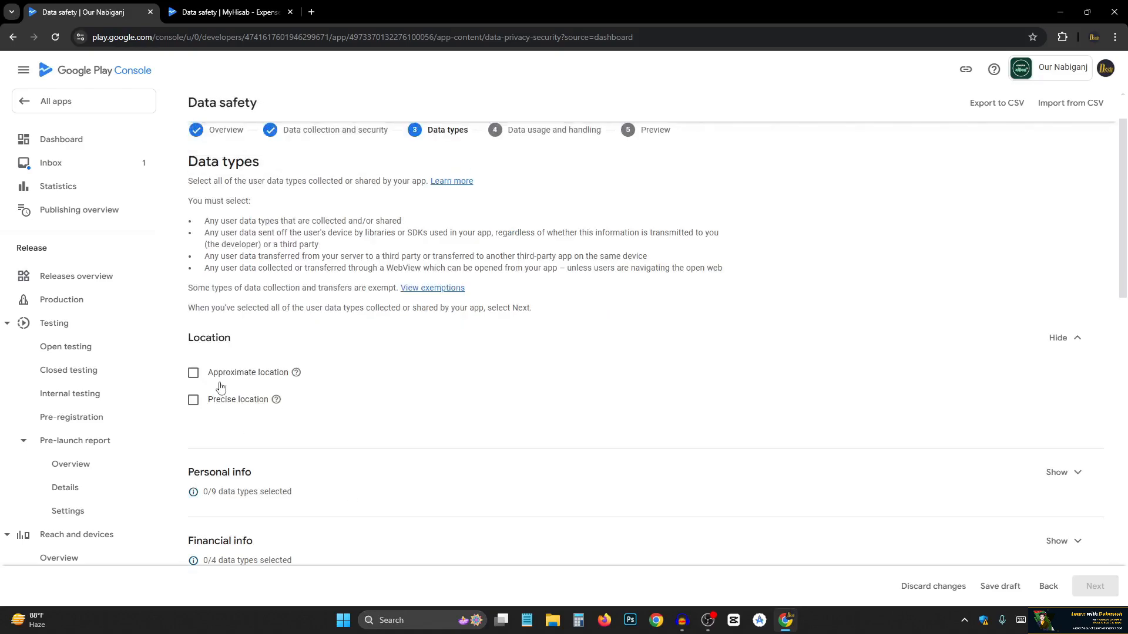
scroll(282, 383, "down", 2)
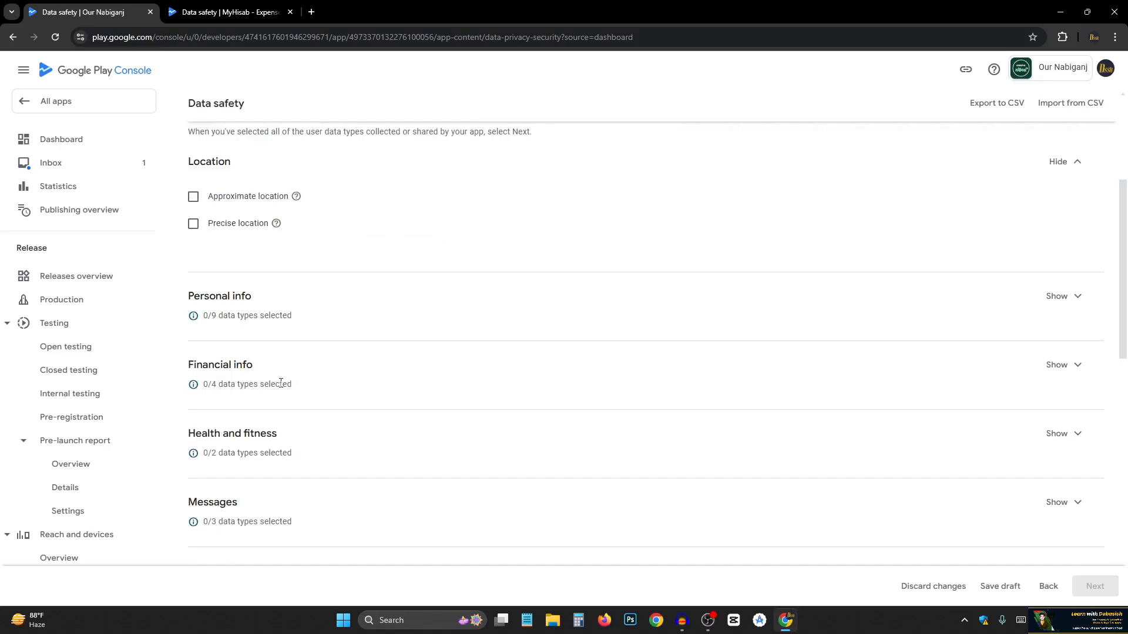
scroll(281, 383, "down", 10)
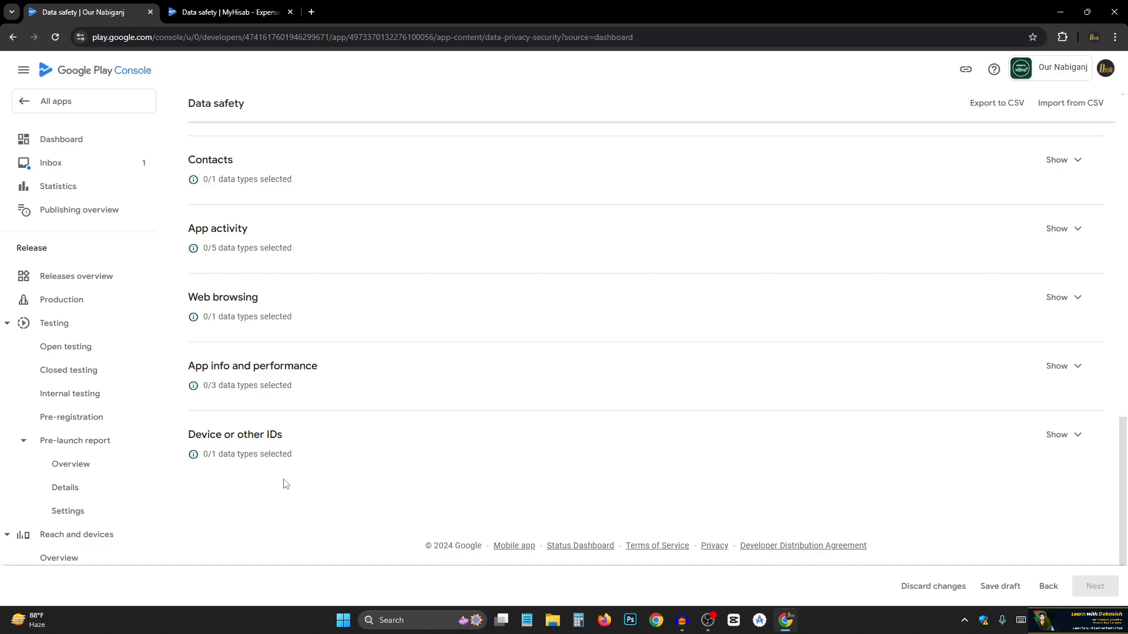
scroll(284, 483, "up", 12)
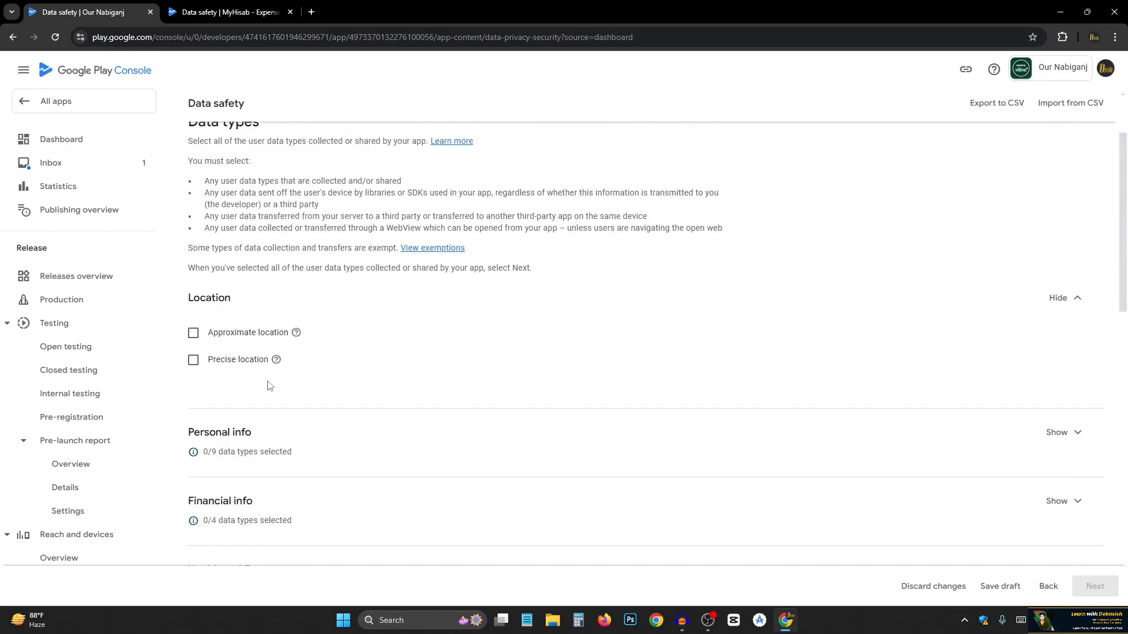
- Expand the Device or other IDs category and select its Device or other IDs data type
scroll(270, 386, "down", 12)
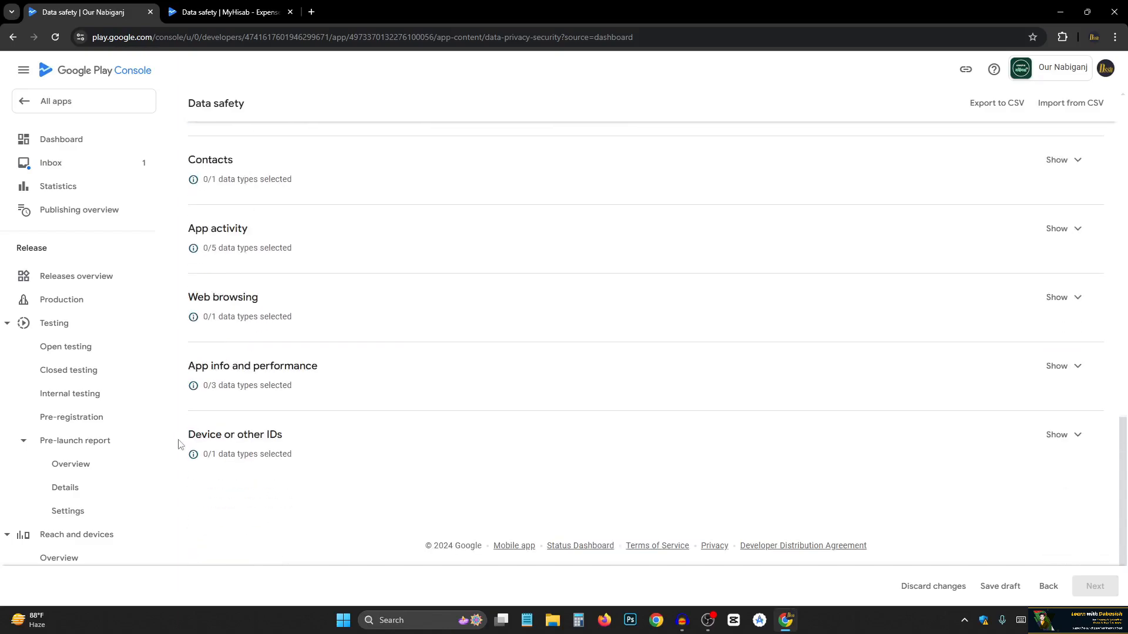
left_click(1060, 433)
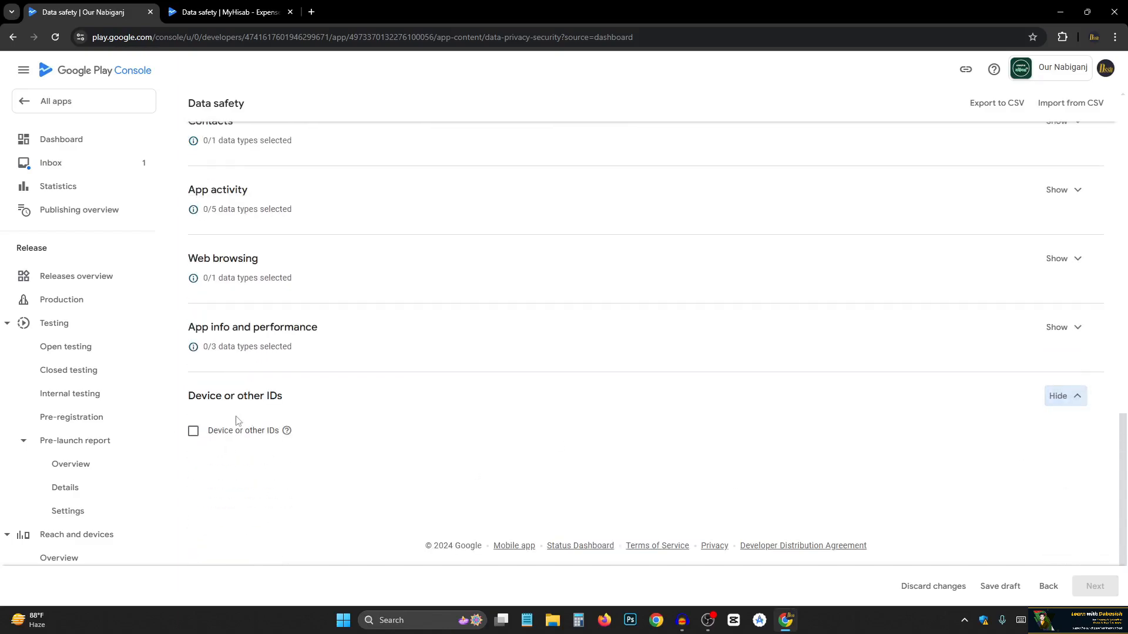
left_click(193, 432)
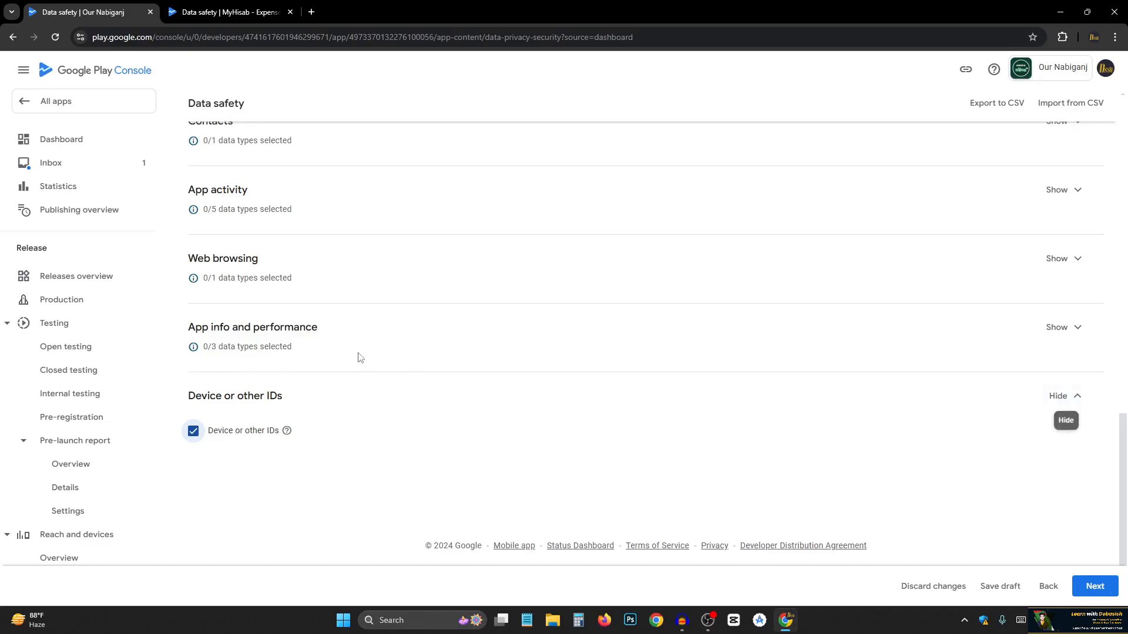
- Select App interactions as a data type in the App activity category and collapse the category
scroll(360, 357, "up", 2)
scroll(315, 358, "down", 2)
scroll(254, 366, "up", 1)
scroll(223, 412, "down", 1)
scroll(276, 455, "up", 5)
scroll(297, 447, "up", 5)
scroll(262, 464, "down", 10)
scroll(228, 295, "up", 1)
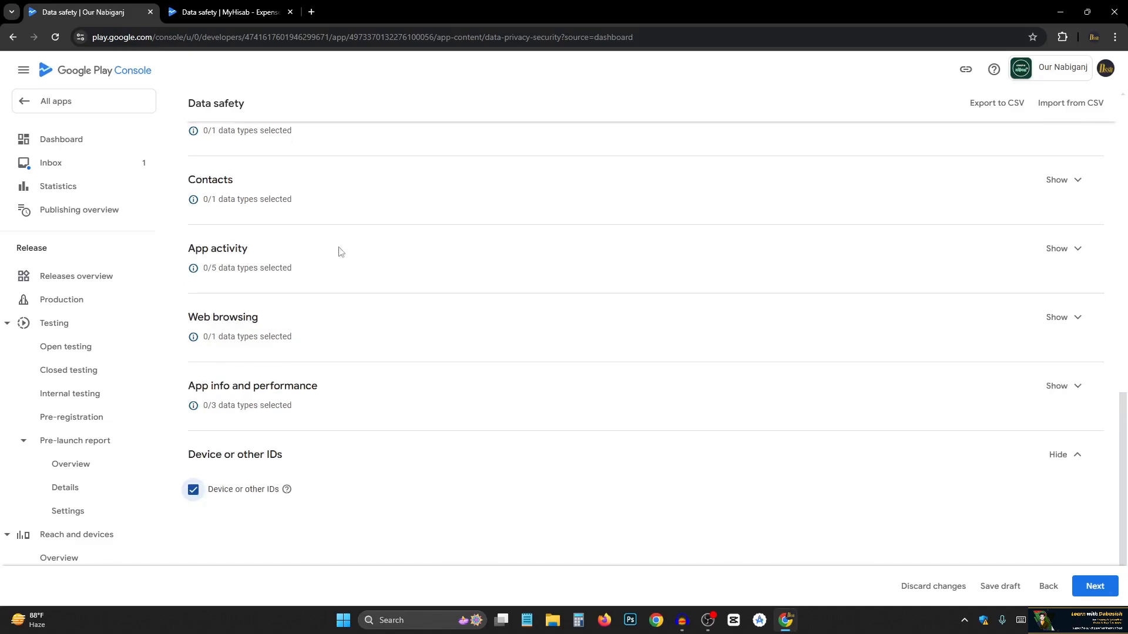
left_click(1054, 249)
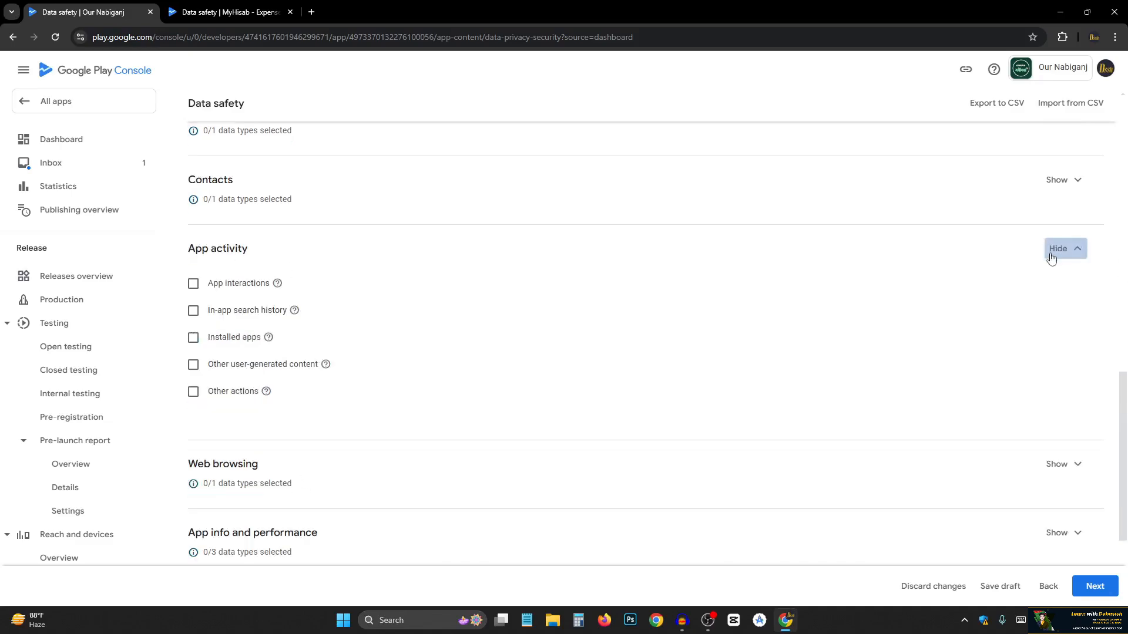
left_click(193, 284)
left_click(1045, 249)
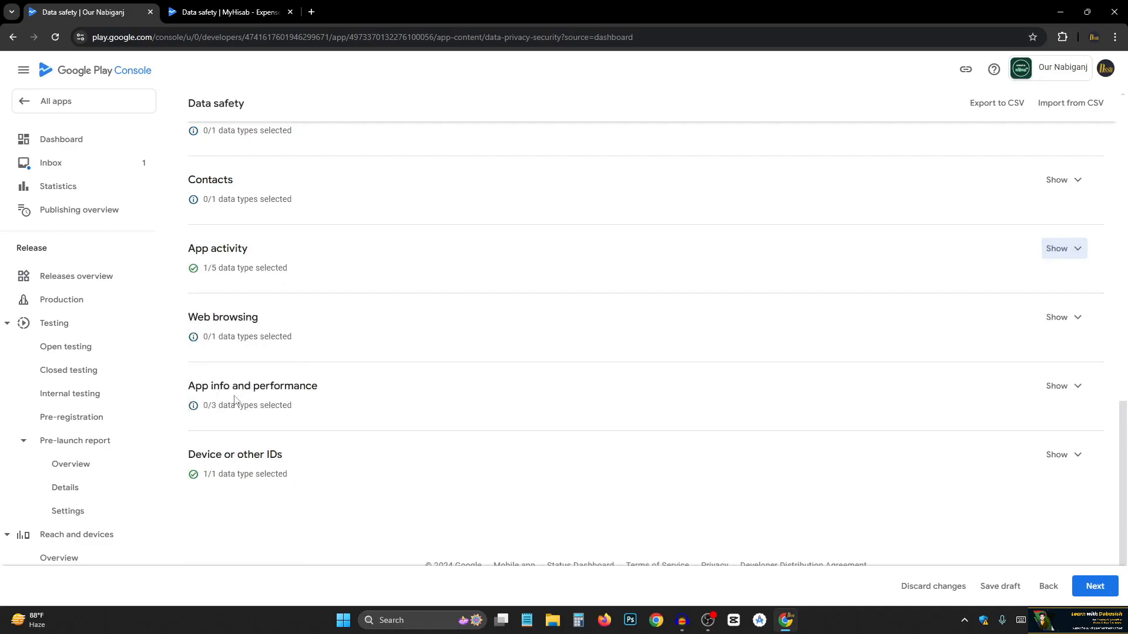
- Select Crash logs in the App info and performance category and collapse the category
left_click(1070, 386)
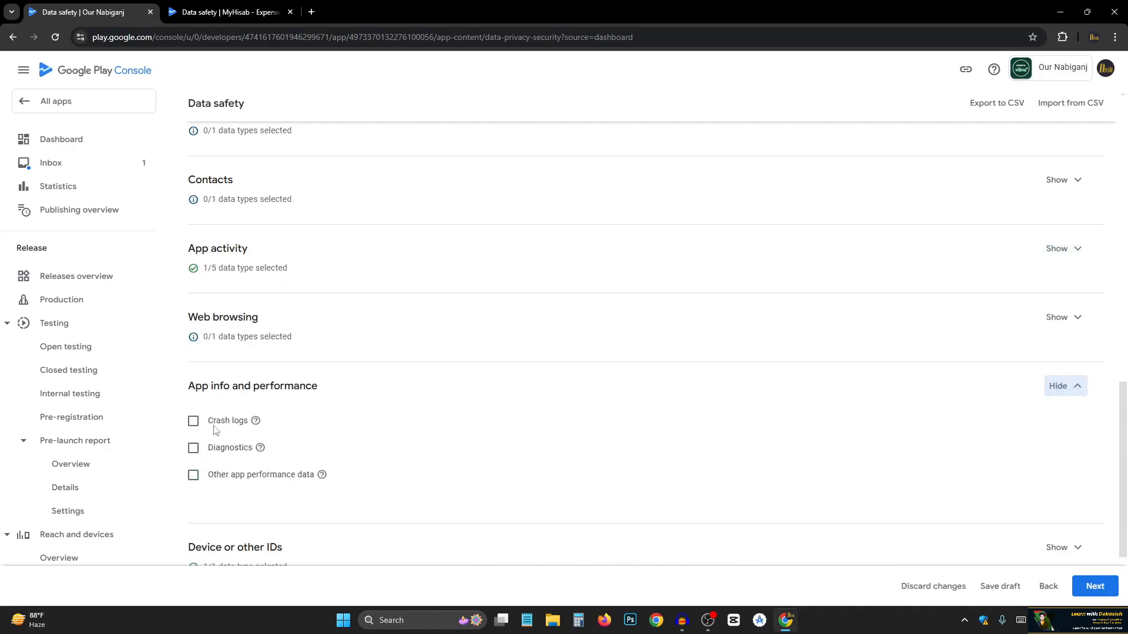
left_click(194, 422)
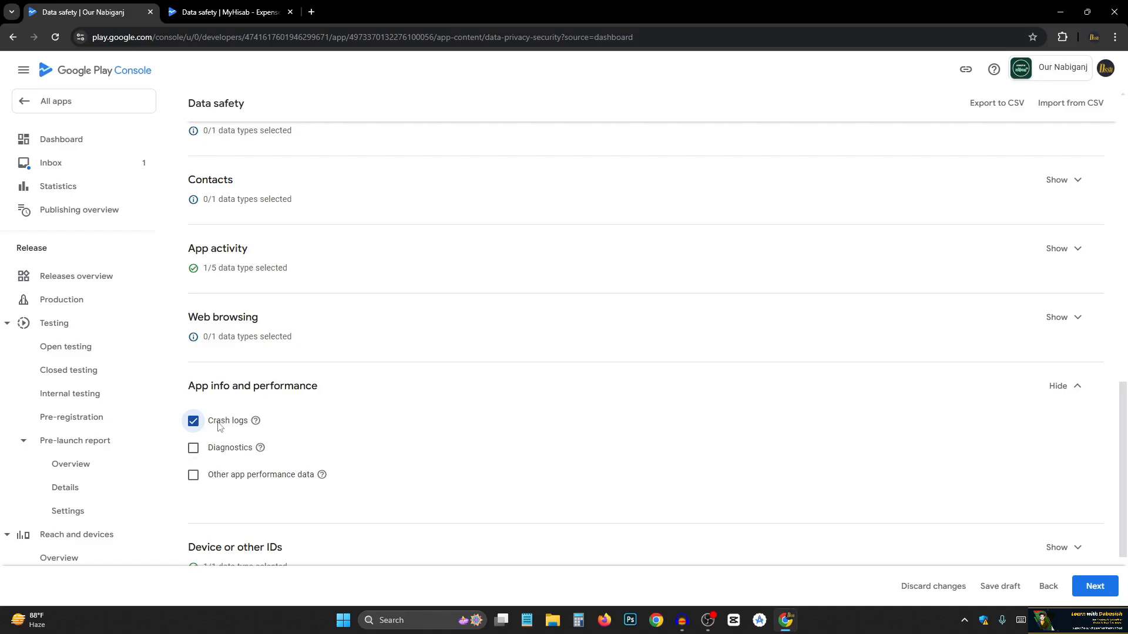
left_click(1069, 386)
- Check the data types offered under the Web browsing and App activity categories, collapsing each again
left_click(1067, 321)
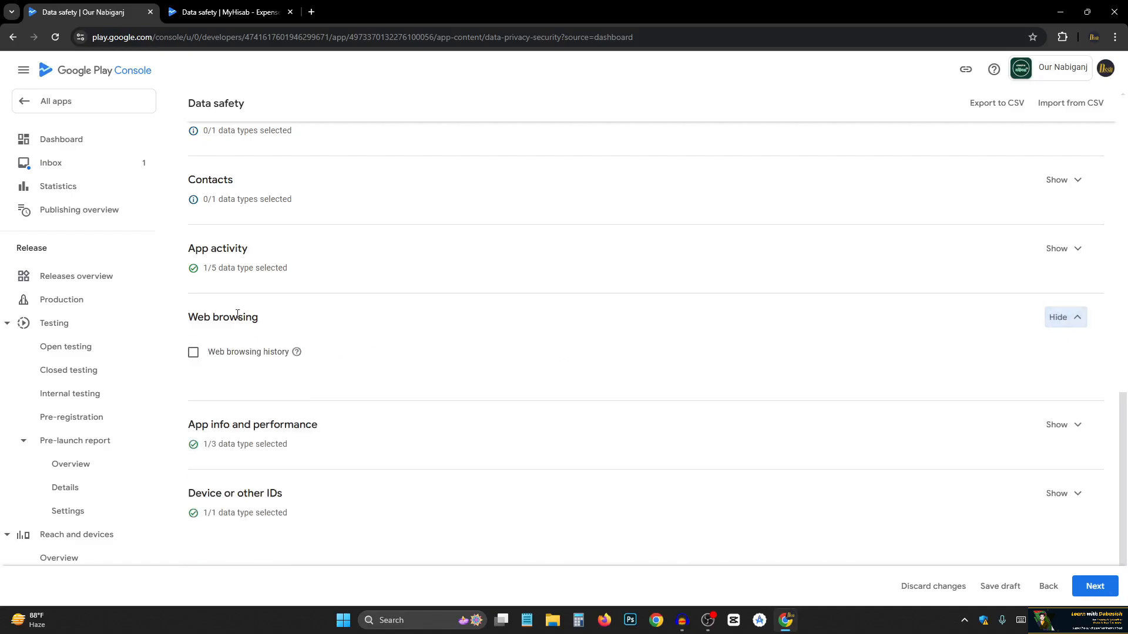
left_click(1066, 318)
left_click(1071, 248)
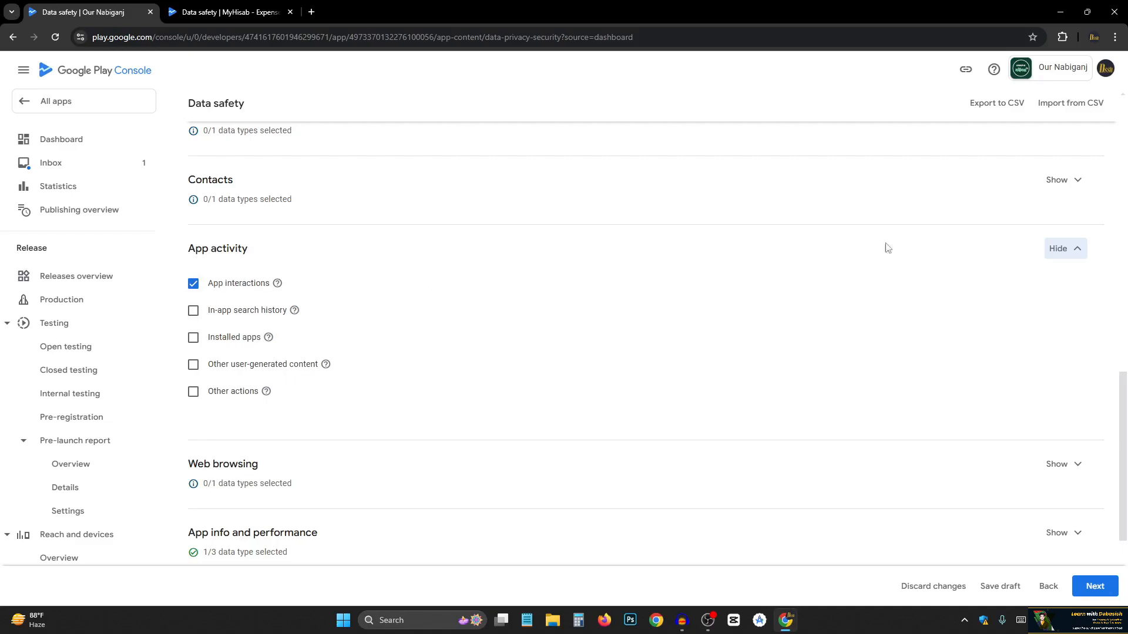
left_click(1065, 249)
- Select Purchase history as a data type in the Financial info category and collapse the category
scroll(221, 321, "up", 5)
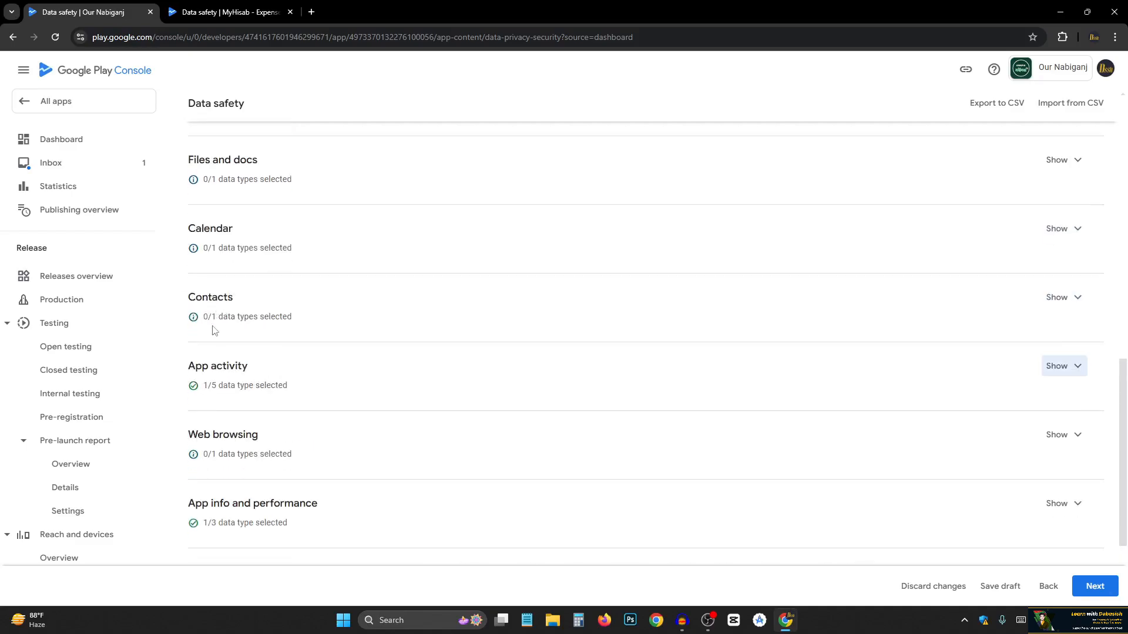
scroll(196, 341, "up", 3)
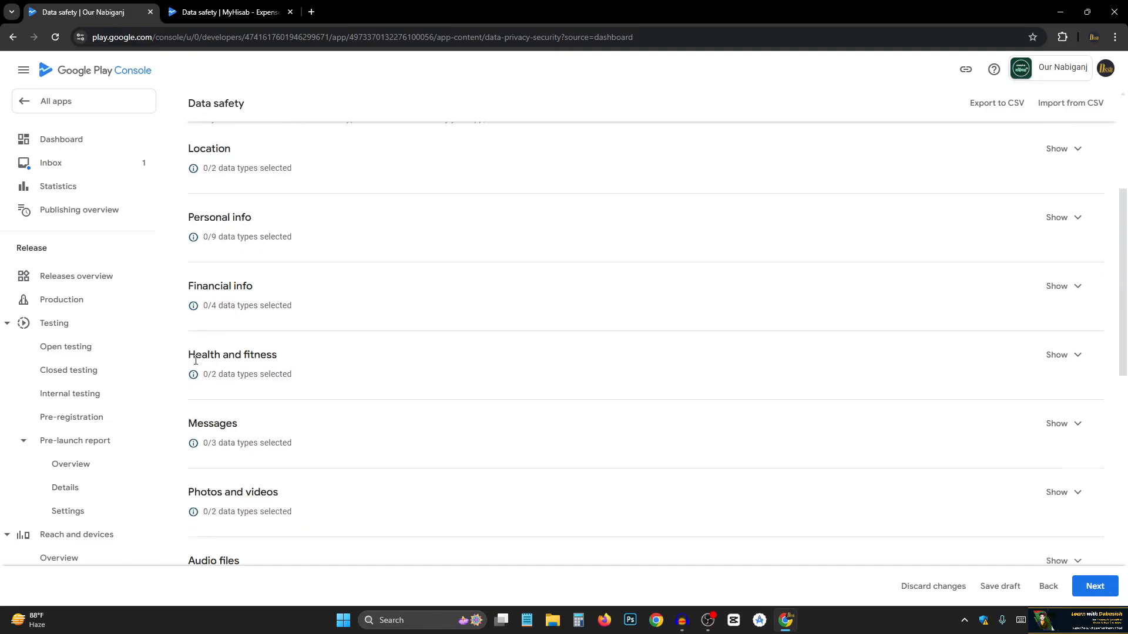
left_click(1075, 287)
left_click(197, 351)
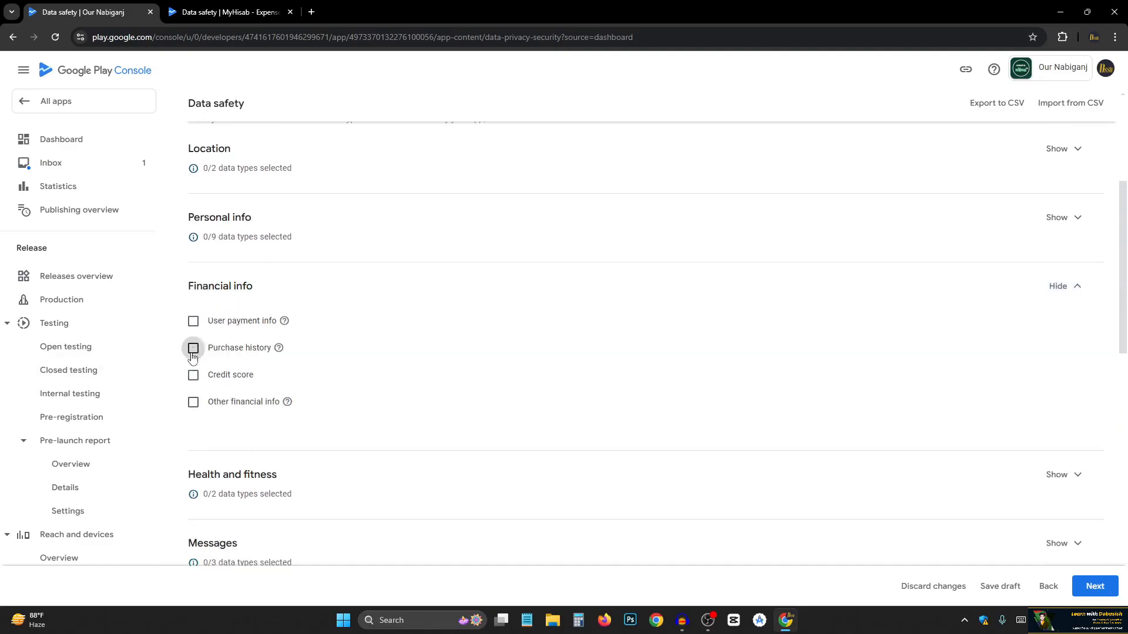
mouse_move(281, 353)
left_click(1064, 288)
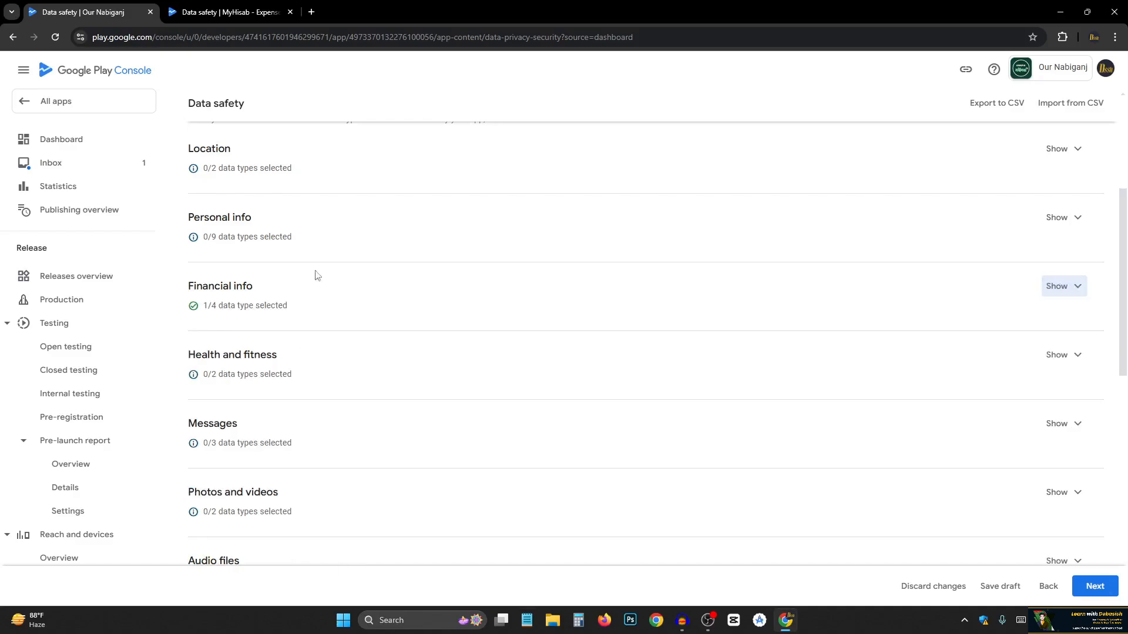
- Examine the data types listed in the Personal info category and collapse it without selecting any
scroll(321, 259, "up", 2)
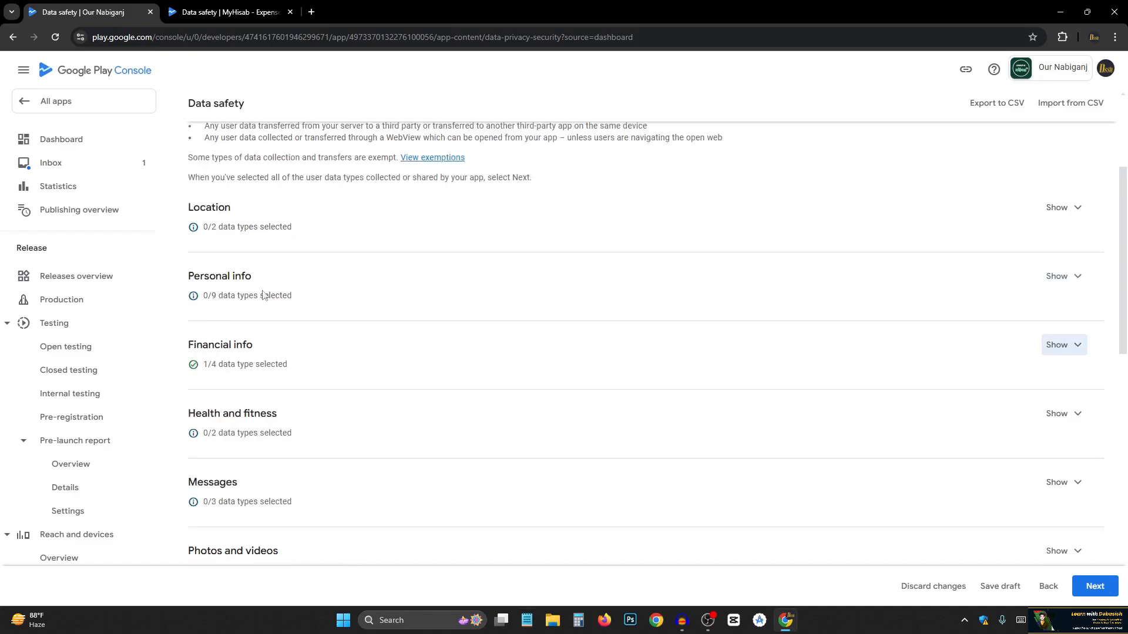
left_click(1064, 336)
scroll(264, 352, "down", 2)
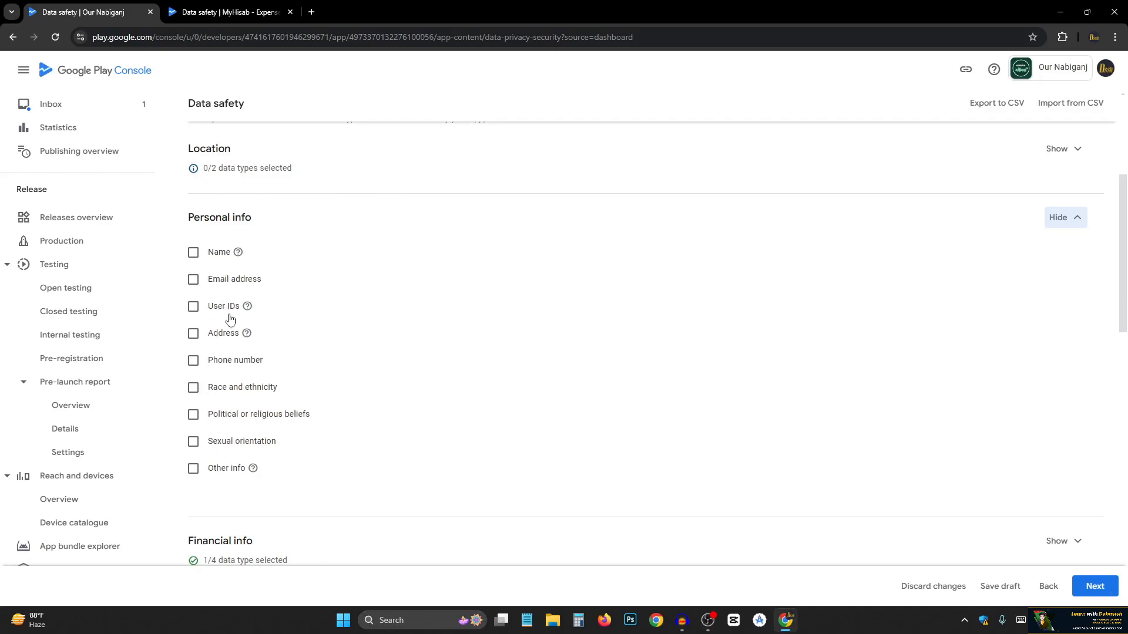
left_click(1071, 221)
scroll(302, 388, "up", 2)
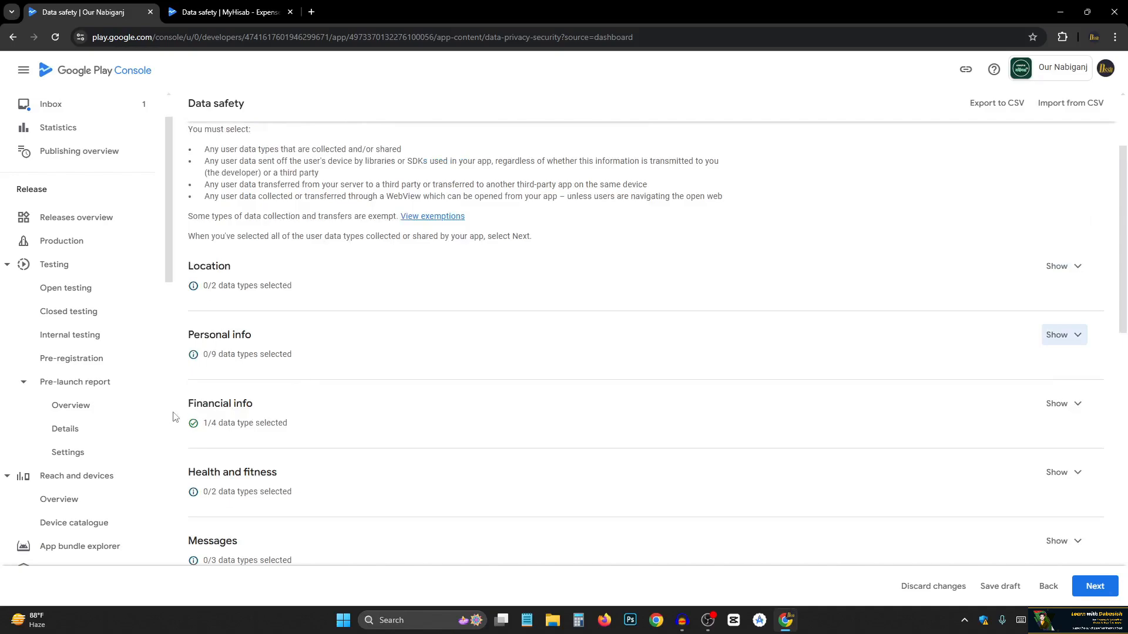
scroll(175, 417, "up", 2)
- Review the selected data types in the Device or other IDs and App info and performance categories
scroll(352, 534, "down", 12)
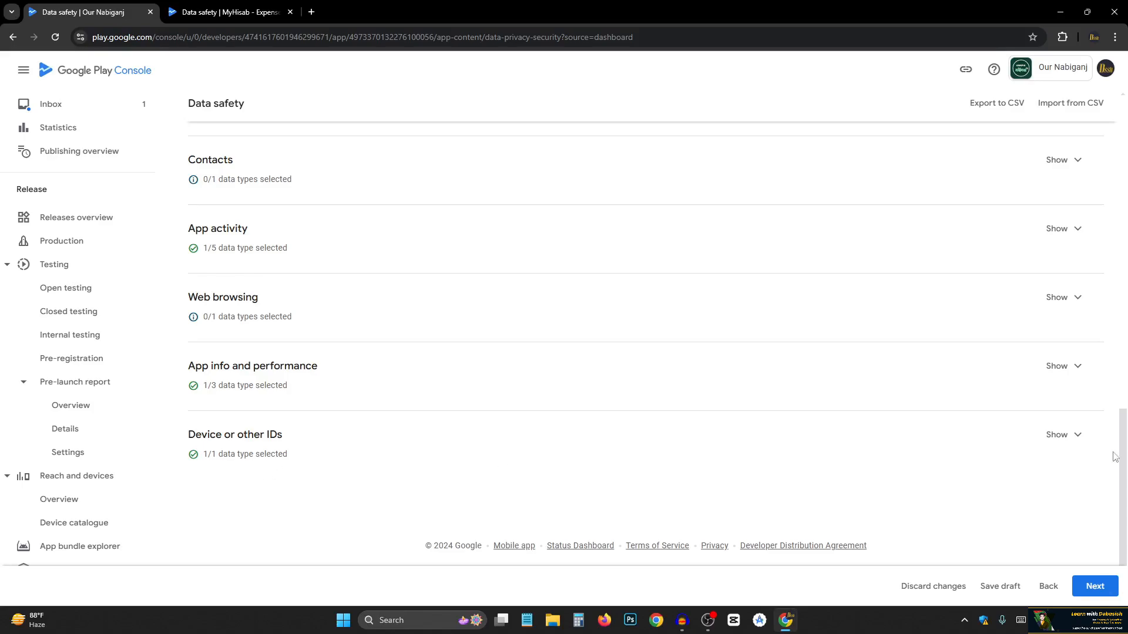
left_click(1075, 435)
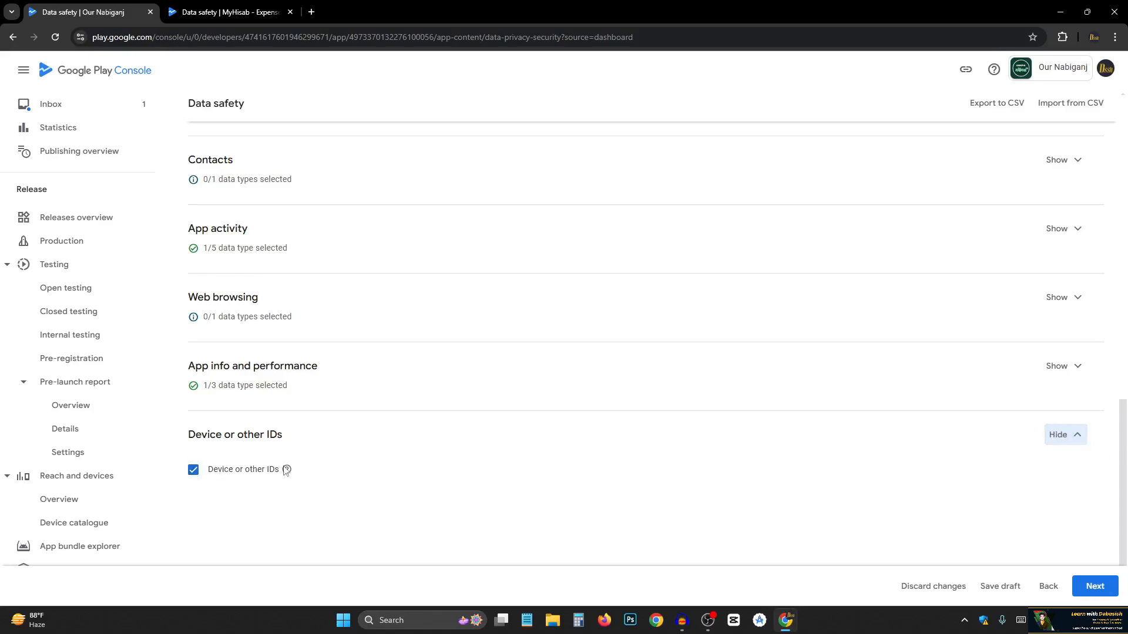
left_click(1065, 436)
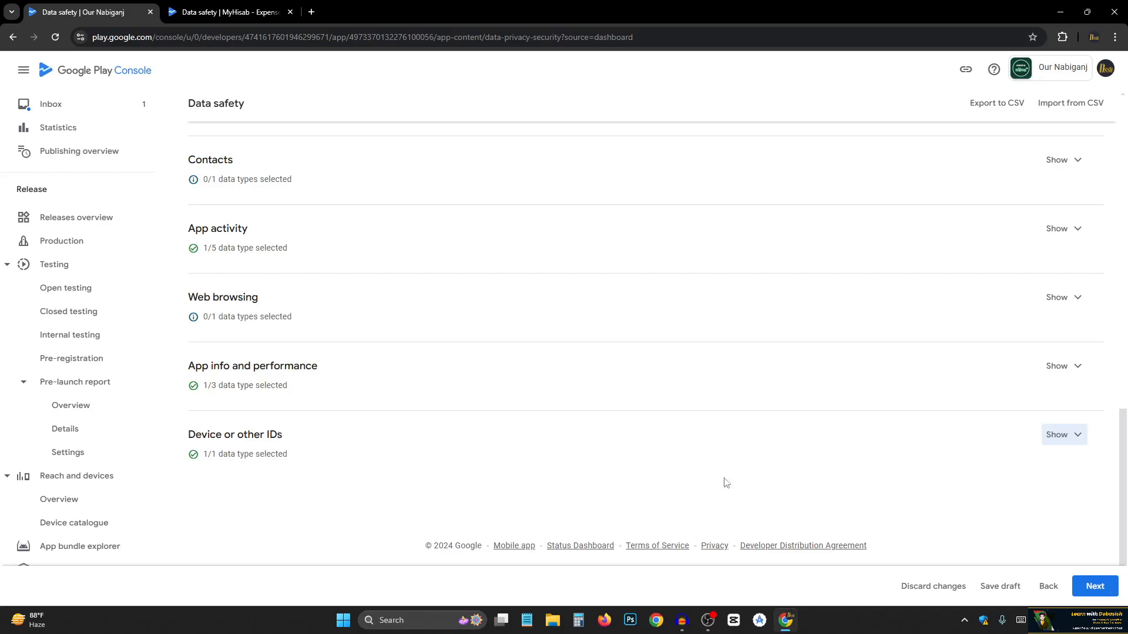
left_click(1062, 439)
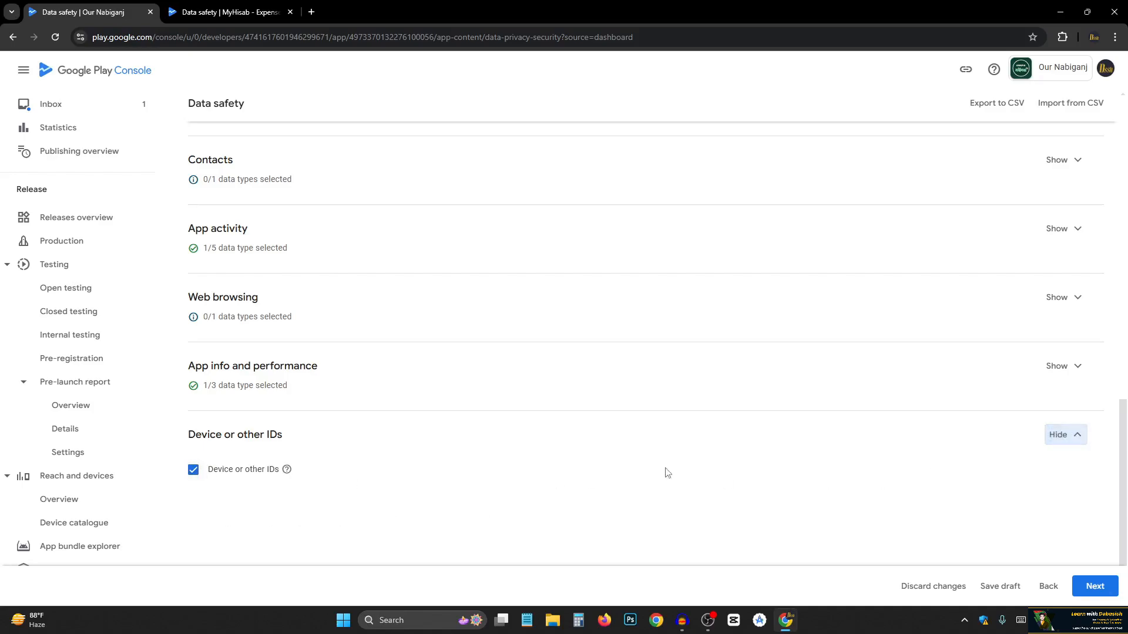
left_click(1075, 437)
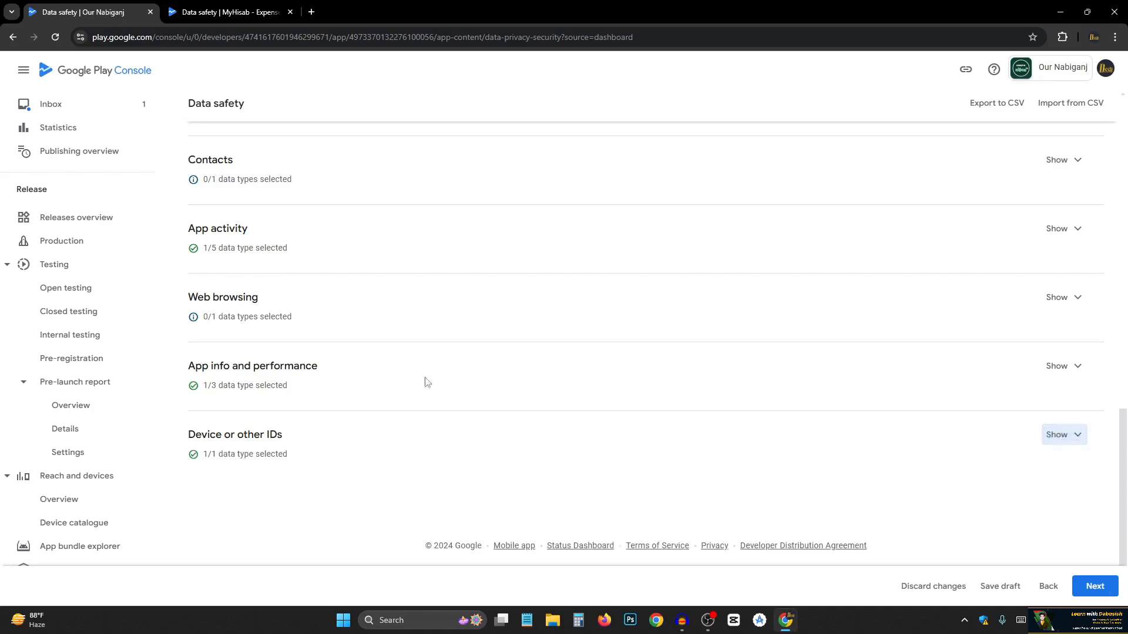
left_click(1066, 366)
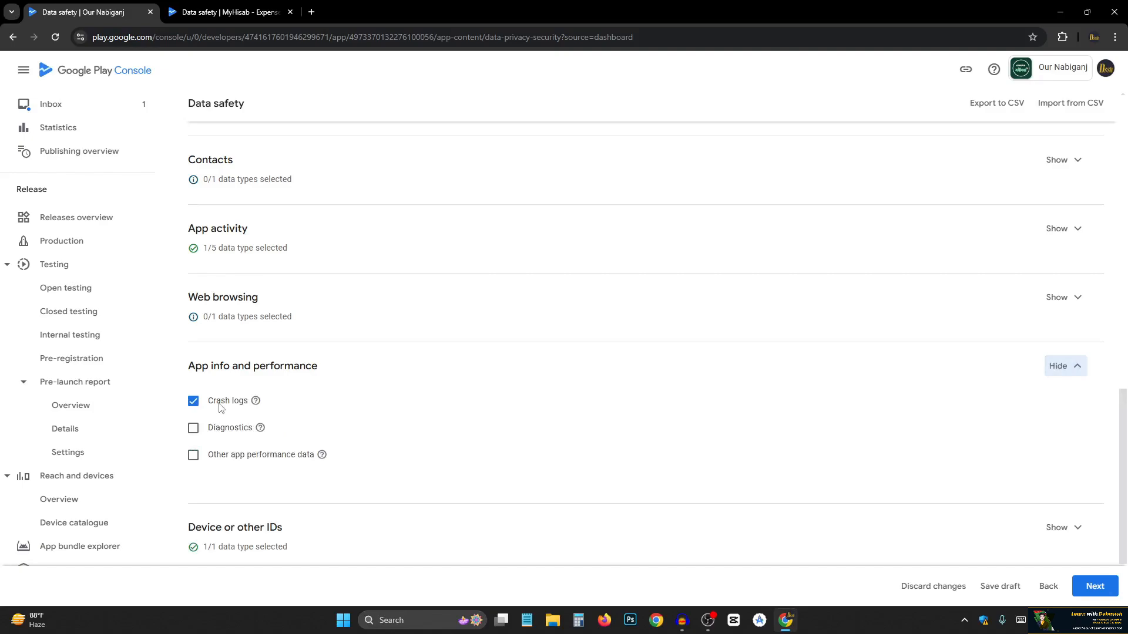
left_click(1079, 367)
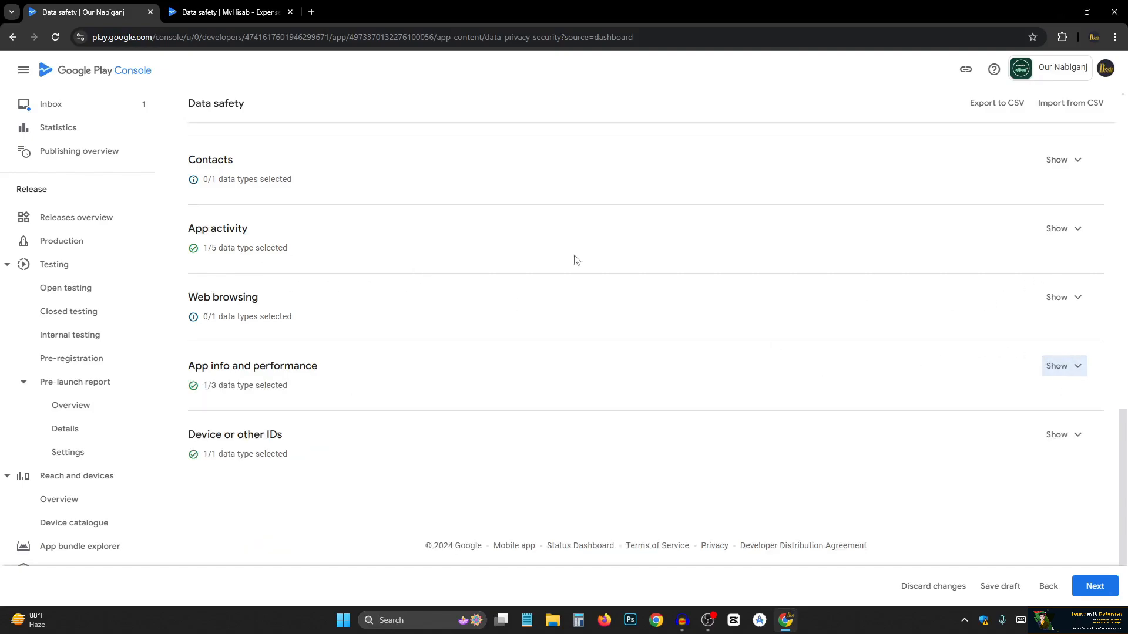
- Review the selected data types in the App activity and Financial info categories
left_click(1052, 230)
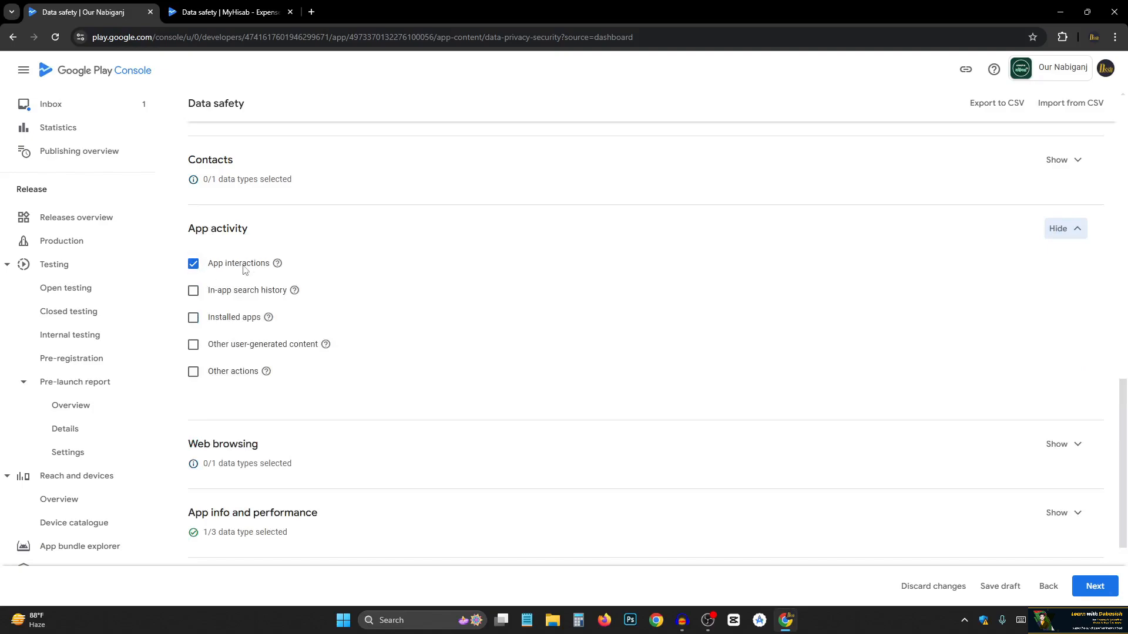
left_click(1065, 230)
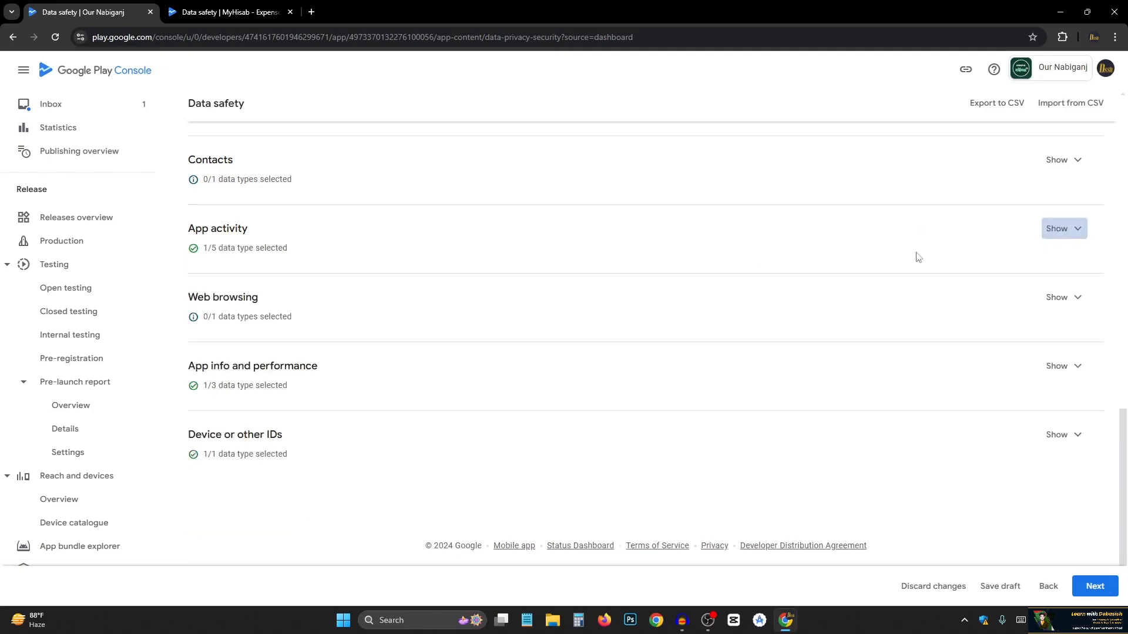
scroll(370, 308, "up", 2)
scroll(228, 334, "up", 6)
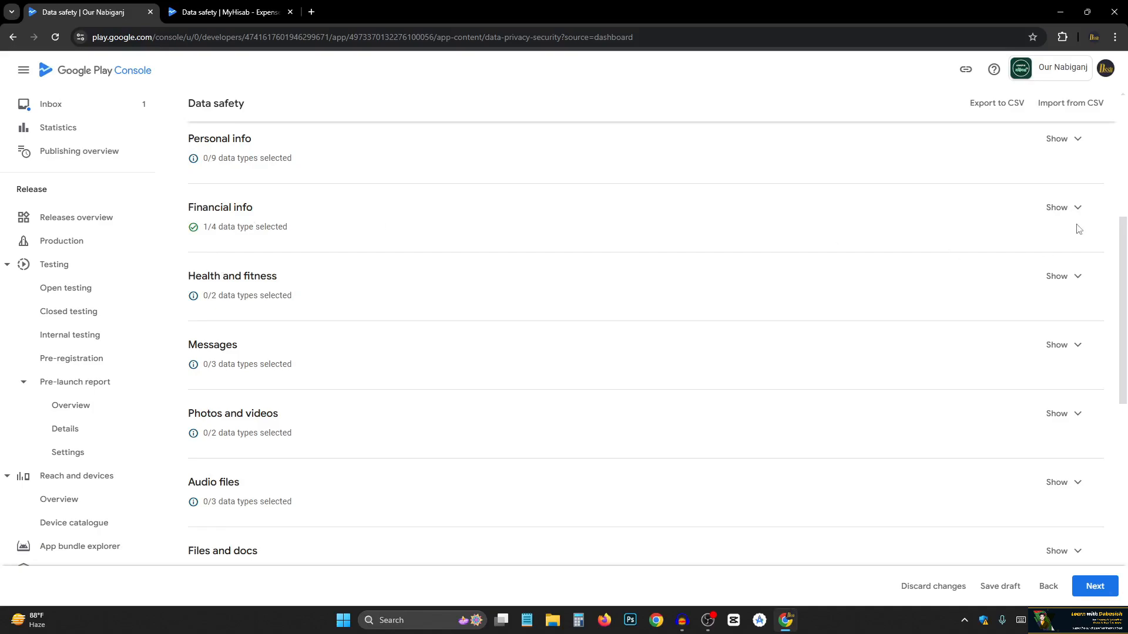
left_click(1063, 208)
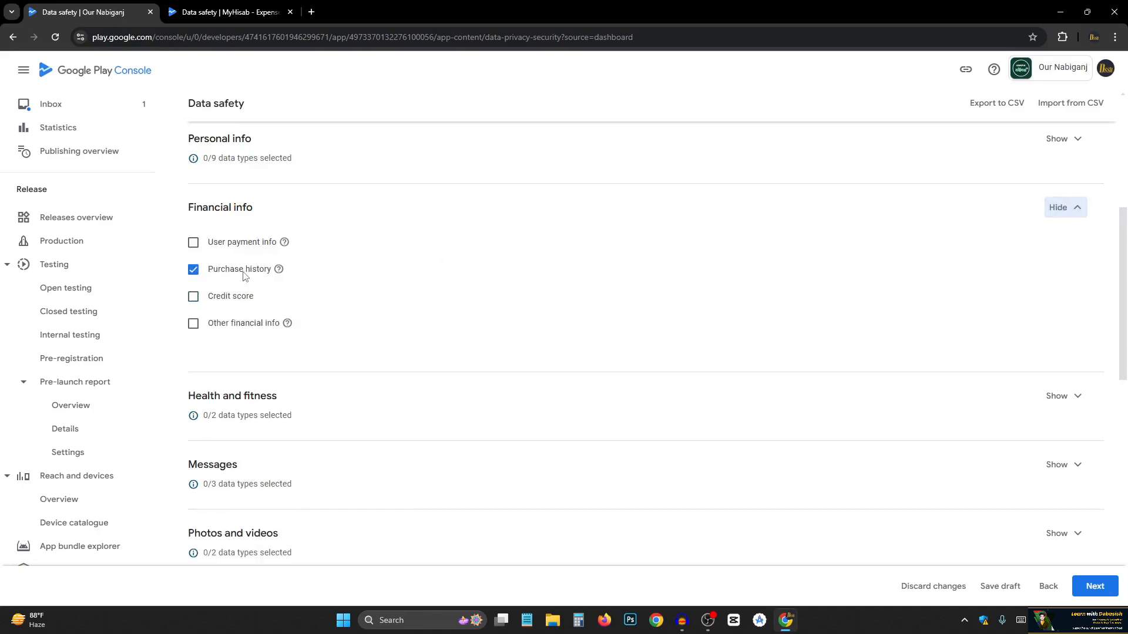
left_click(1060, 208)
- Select Approximate location as a data type in the Location category and collapse the category
scroll(1051, 235, "up", 5)
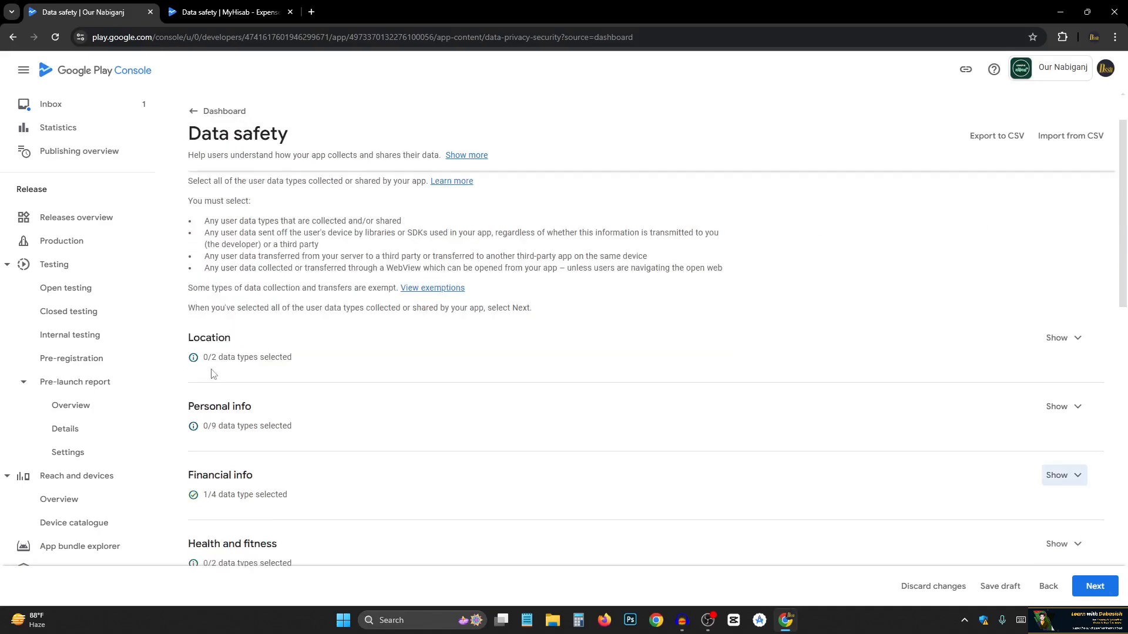
scroll(1051, 235, "down", 1)
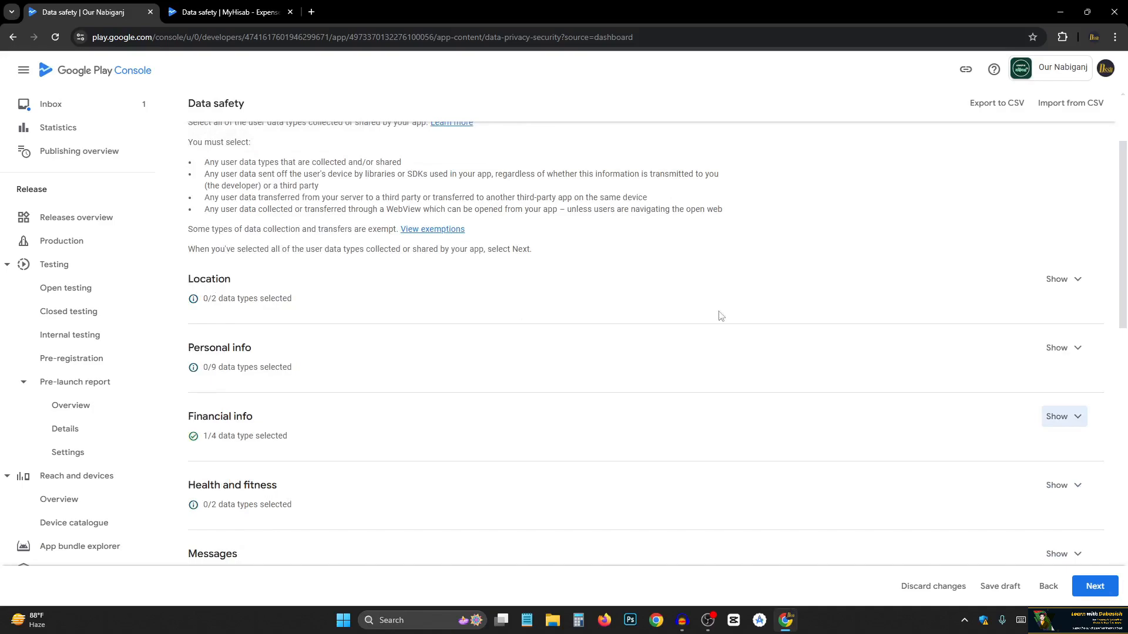
left_click(1061, 281)
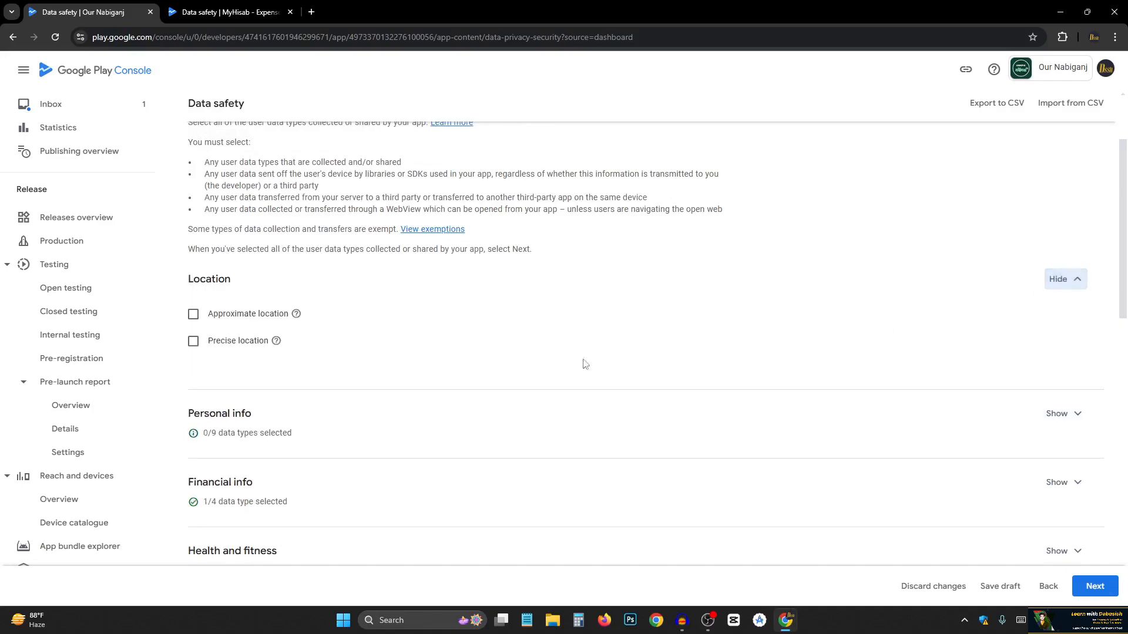
left_click(194, 317)
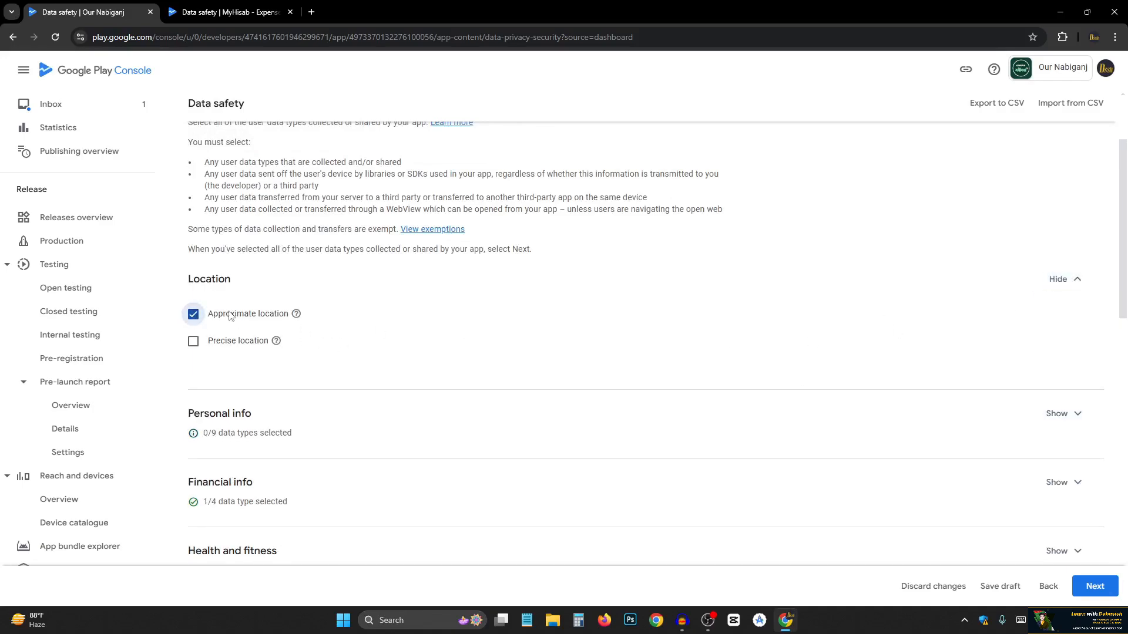
left_click(1063, 281)
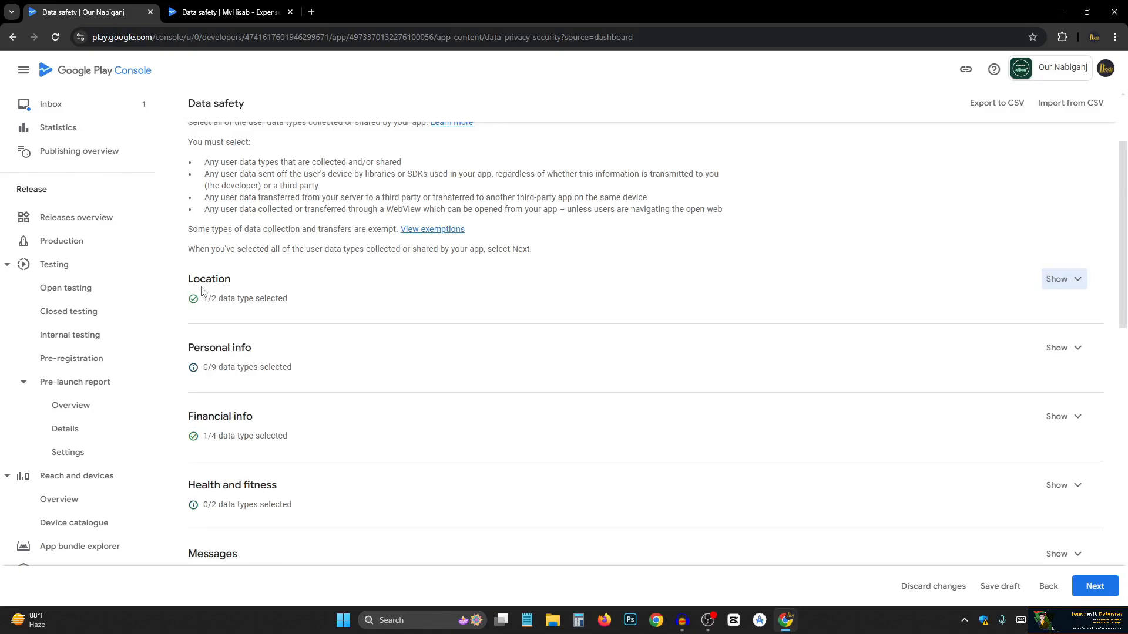
- Scan the data type categories and review the selection in the Device or other IDs category
scroll(214, 296, "down", 1)
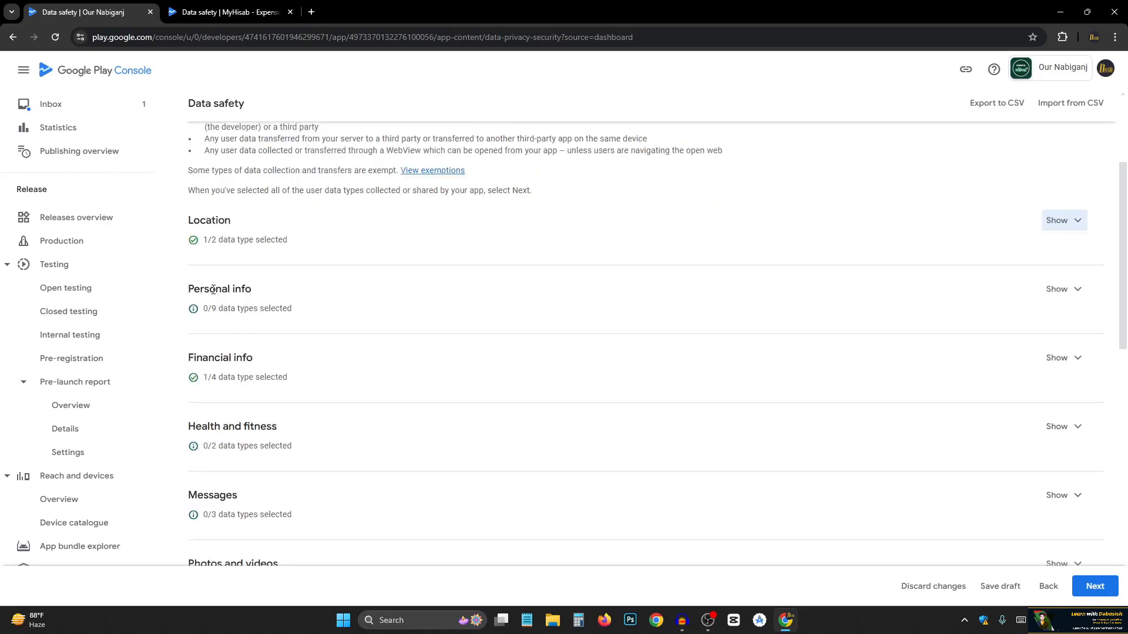
scroll(199, 407, "down", 7)
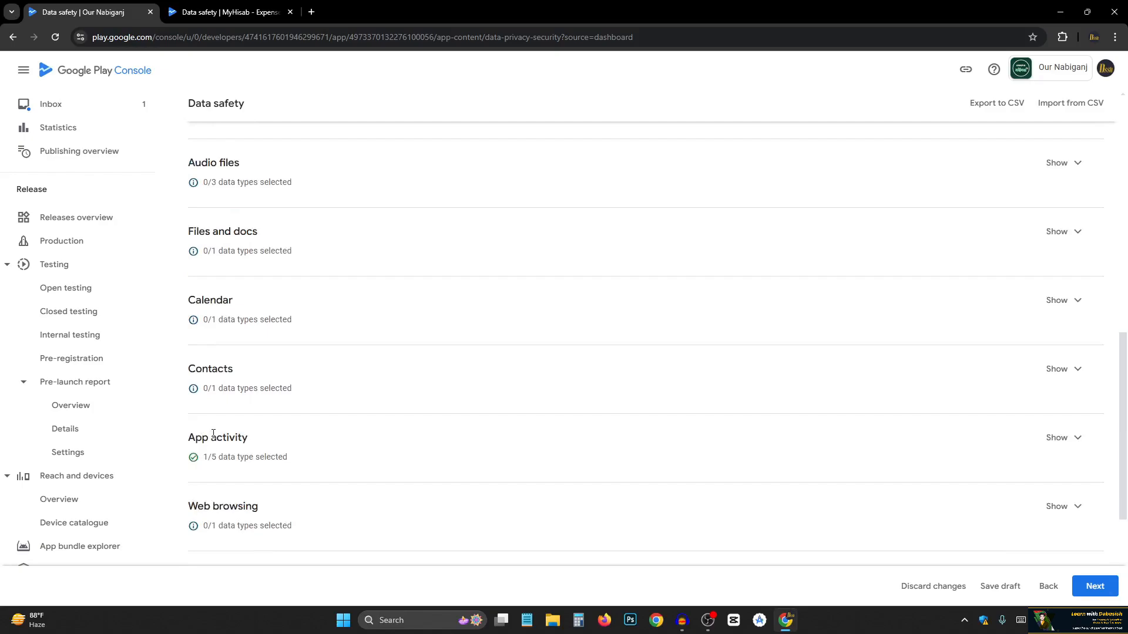
scroll(213, 434, "down", 3)
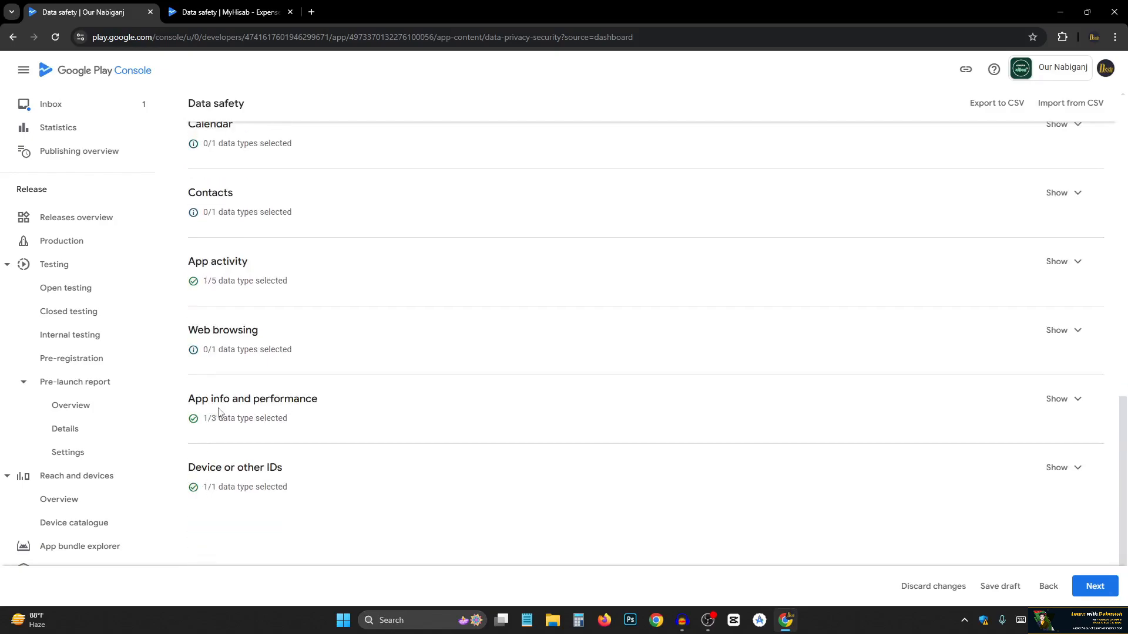
left_click(1077, 470)
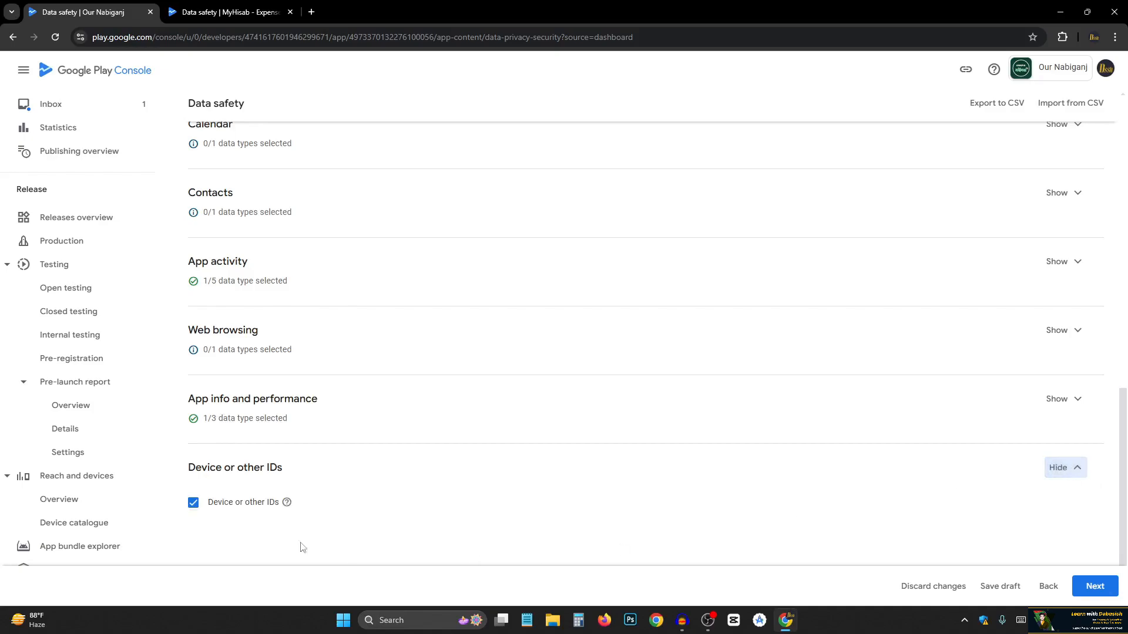
left_click(1011, 467)
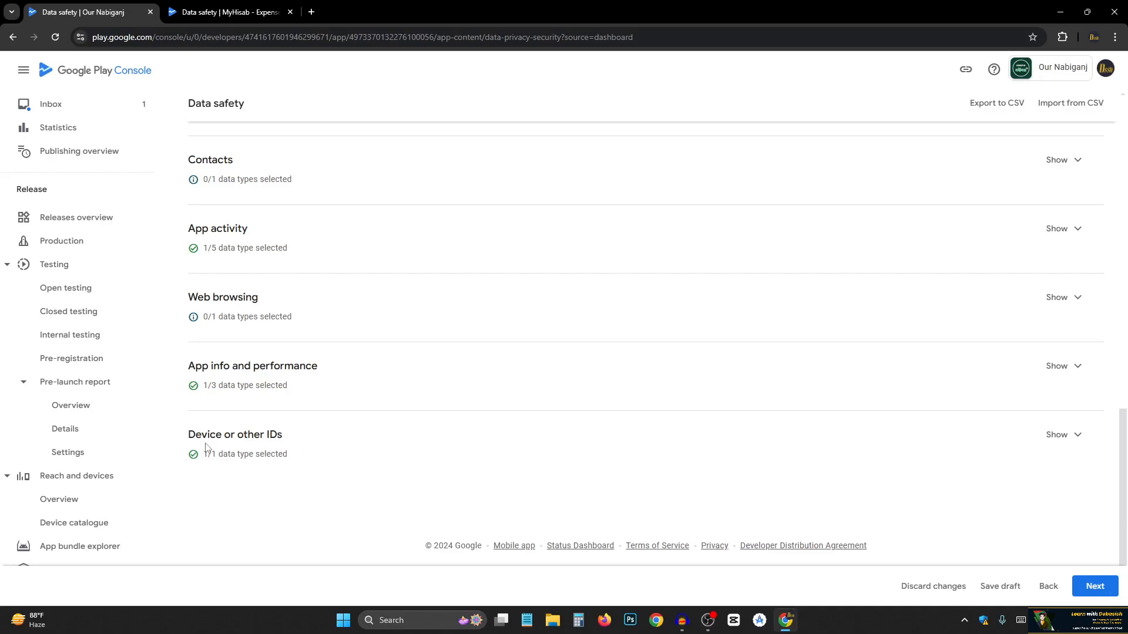
left_click(1057, 434)
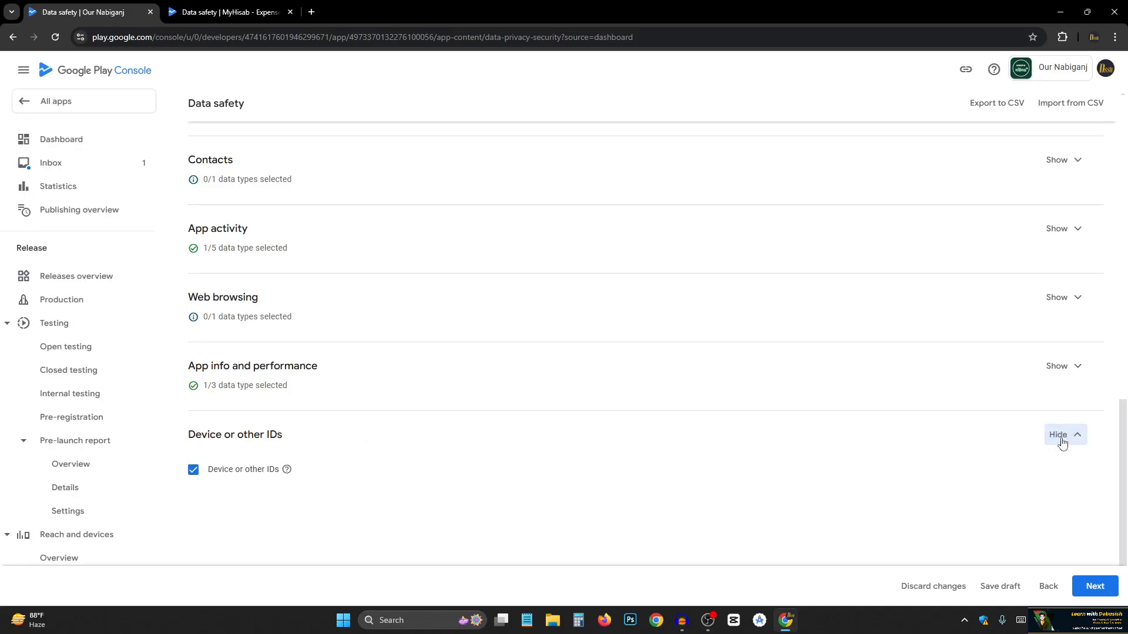
scroll(1063, 443, "down", 1)
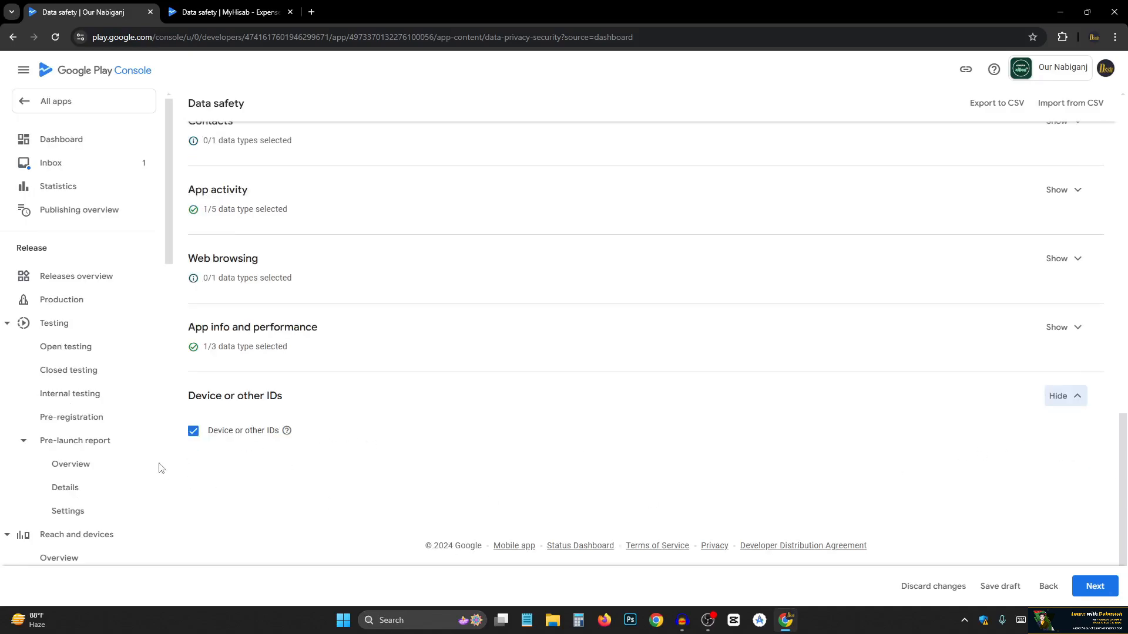
left_click(1077, 396)
- Check the selected data types in the App info and performance and App activity categories, collapsing each one
left_click(1061, 368)
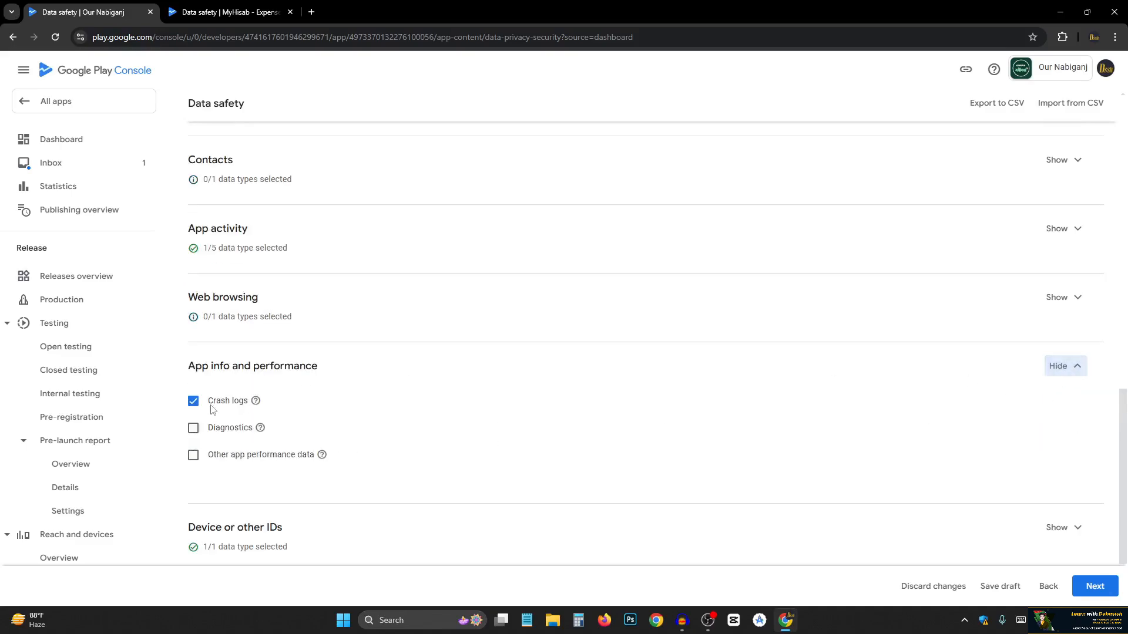
left_click(1072, 366)
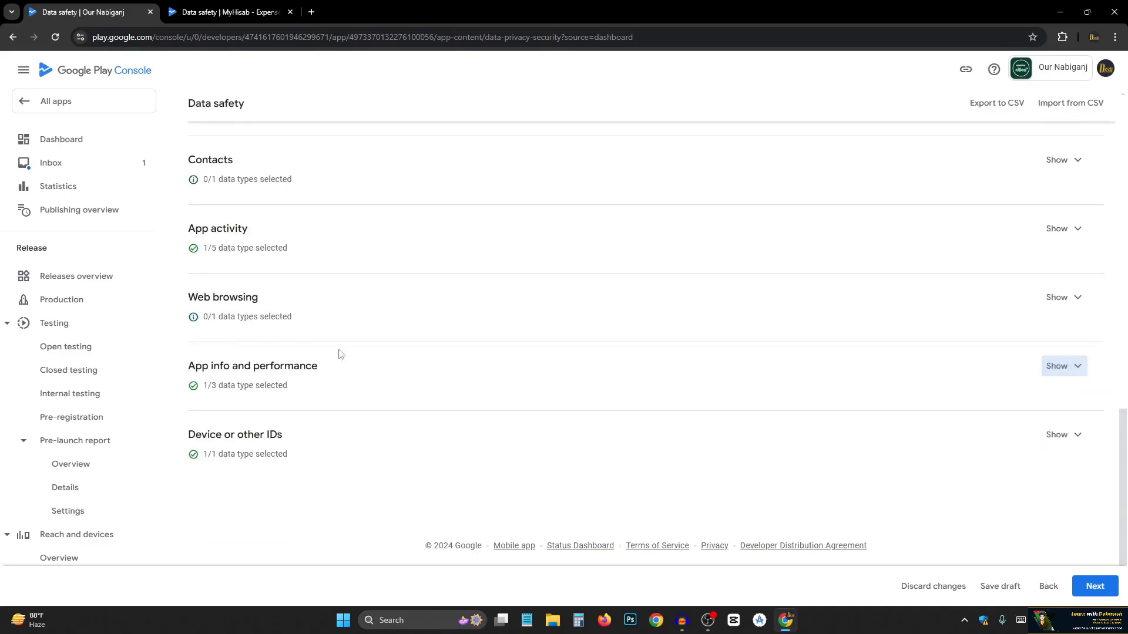
left_click(1047, 291)
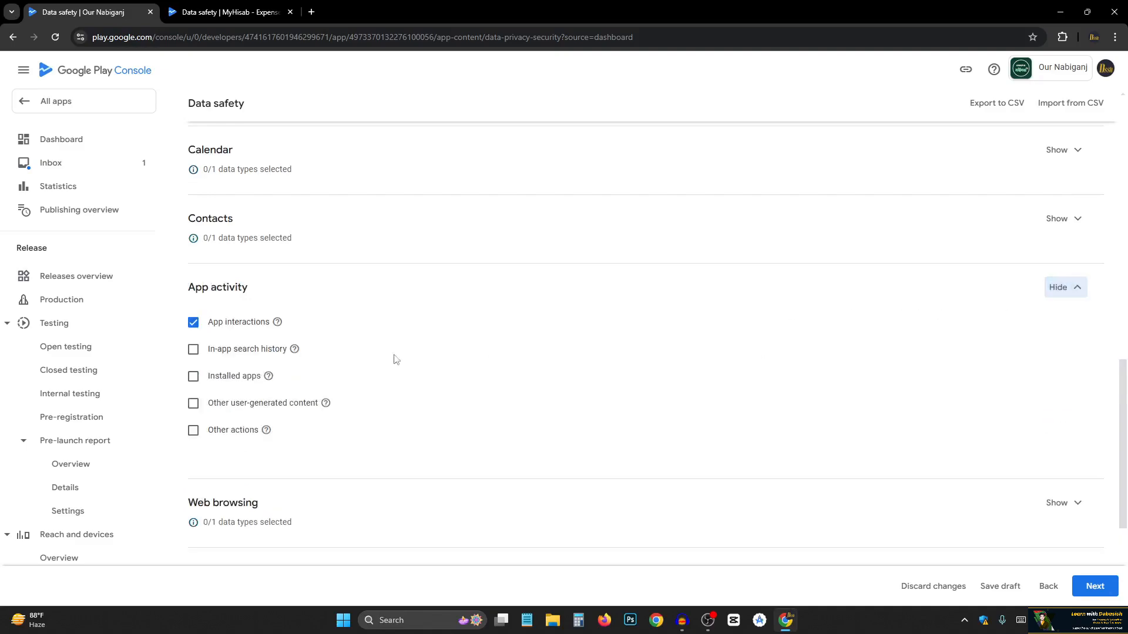
left_click(1077, 287)
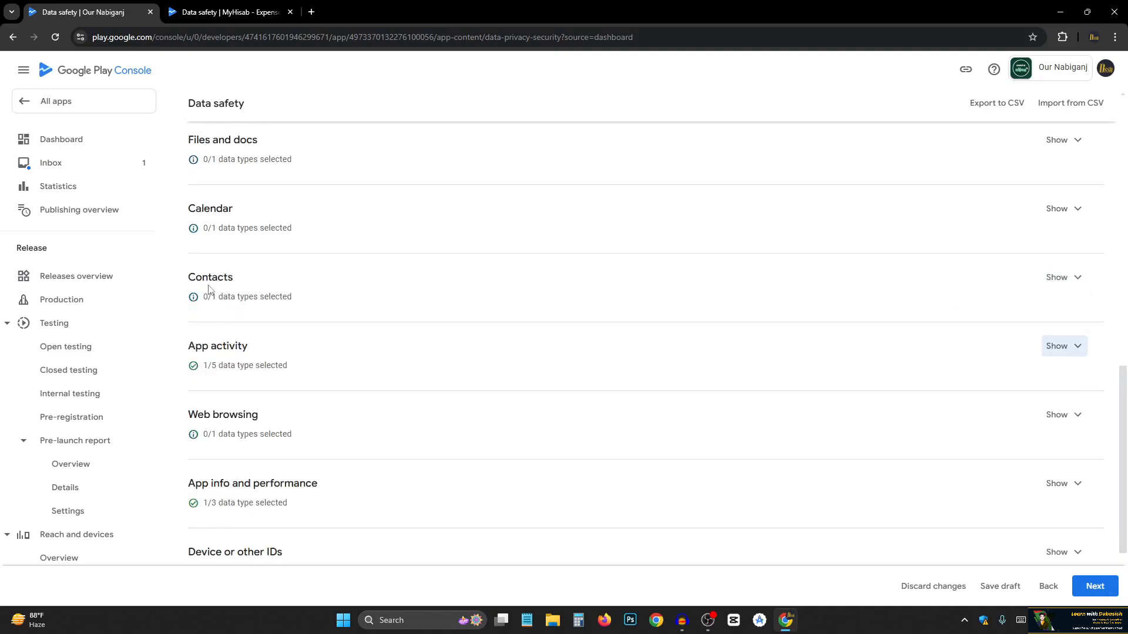
- Check the selected data types in the Financial info and Location categories, collapsing each one
scroll(212, 300, "up", 2)
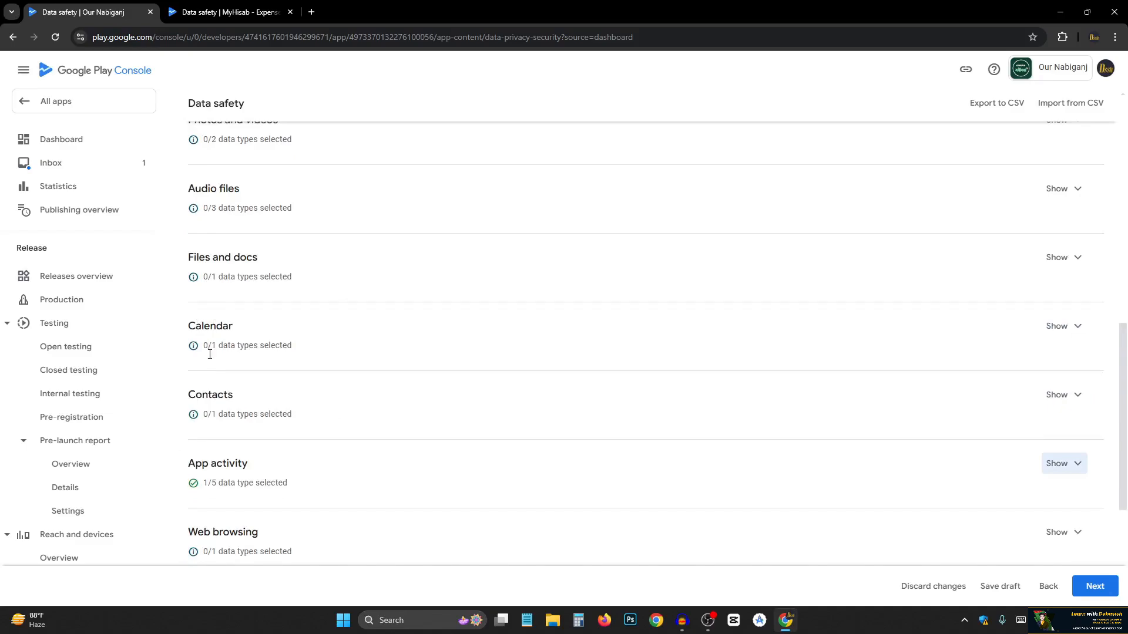
scroll(210, 341, "up", 1)
scroll(276, 364, "up", 2)
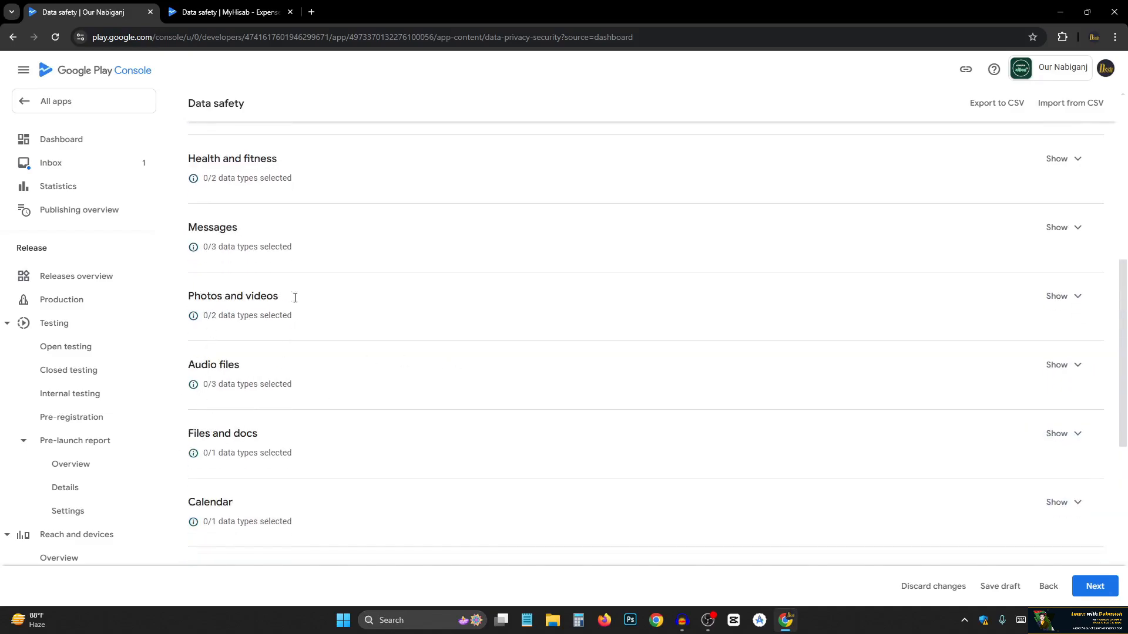
scroll(207, 258, "up", 1)
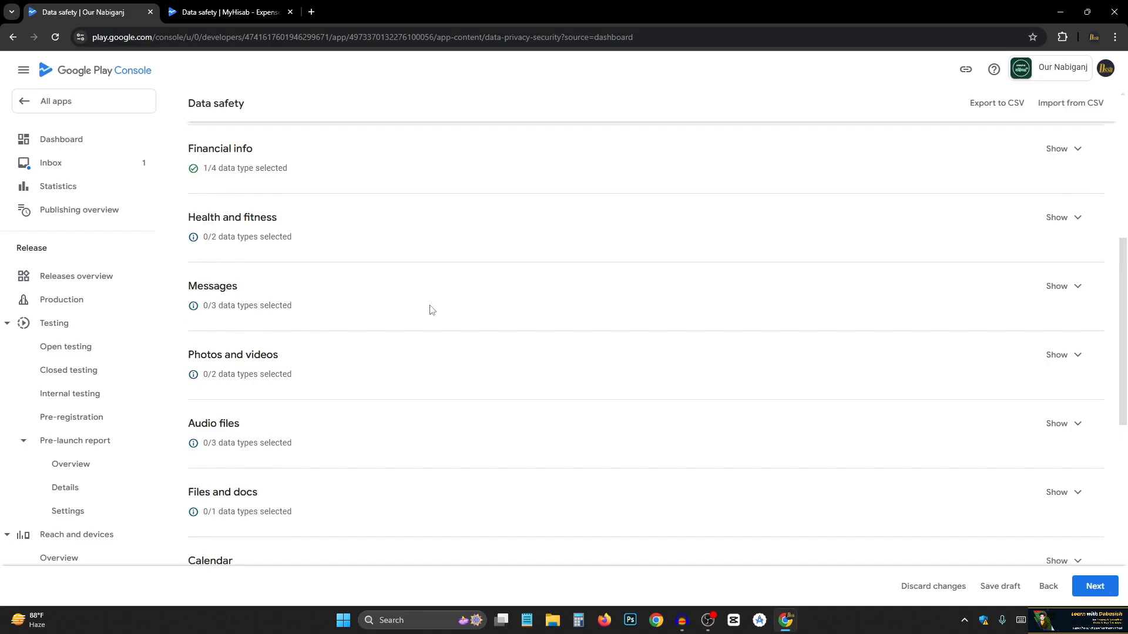
scroll(282, 260, "up", 1)
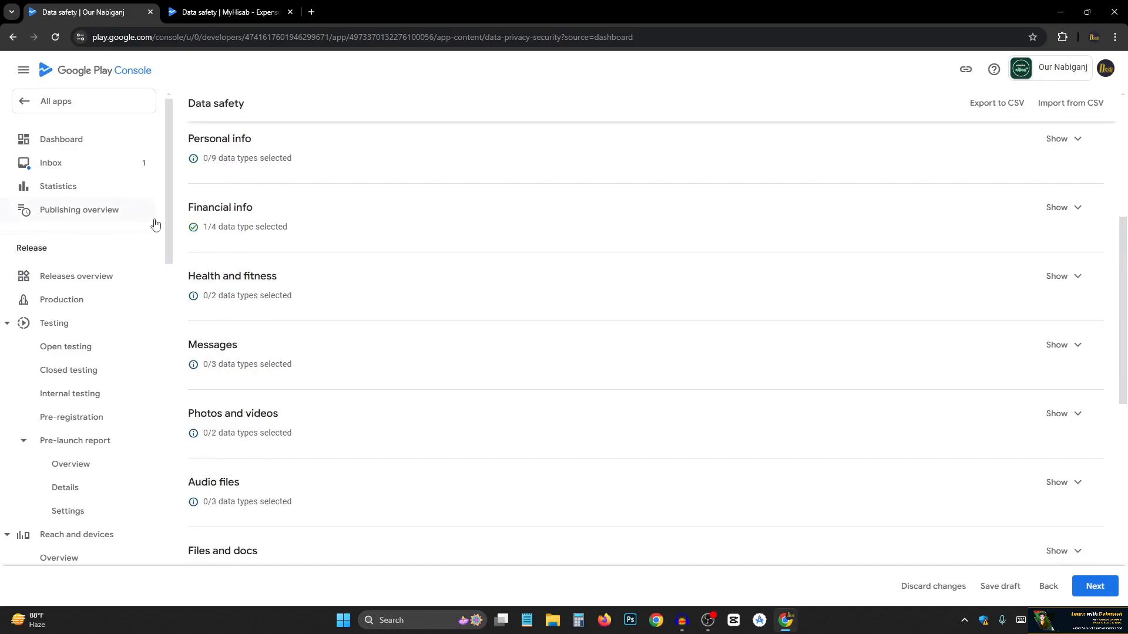
left_click(1056, 209)
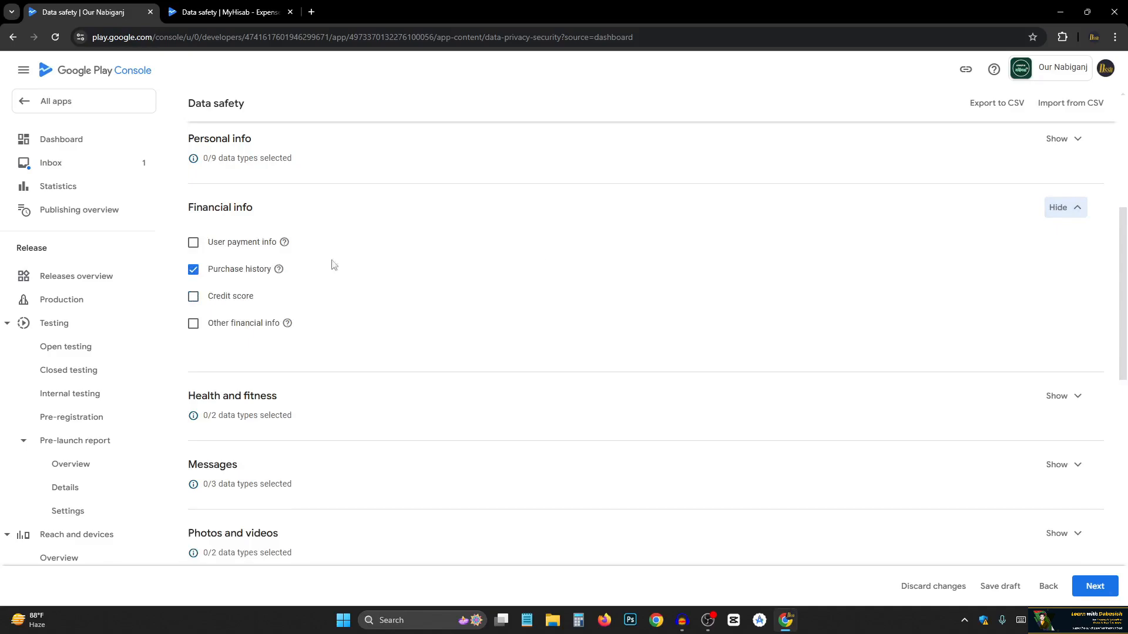
left_click(1059, 209)
scroll(676, 234, "up", 4)
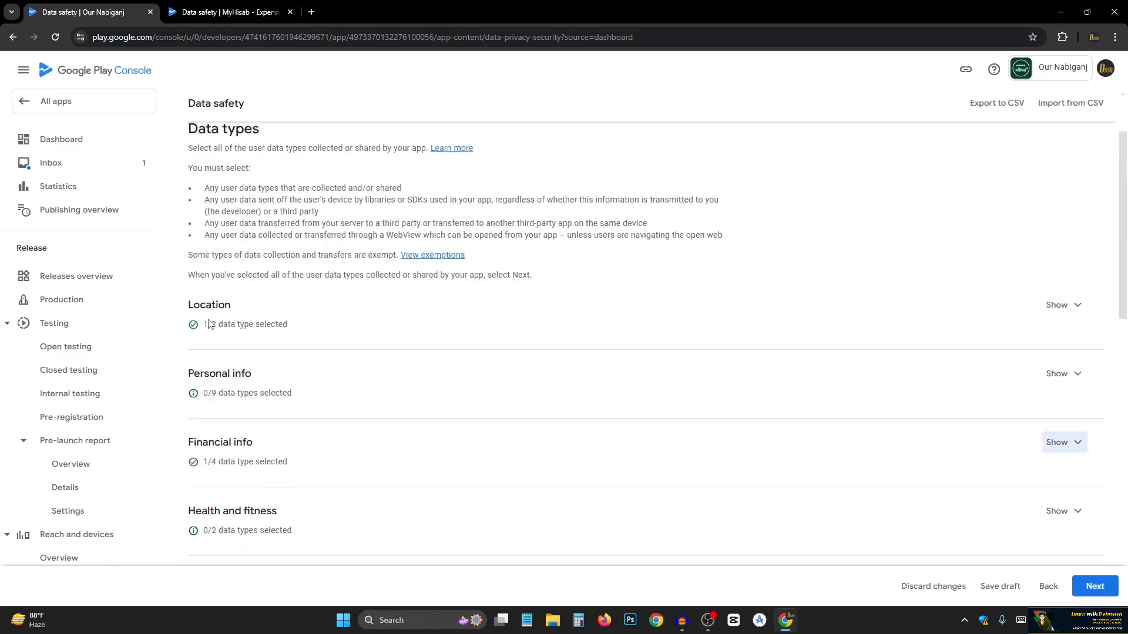
left_click(1060, 305)
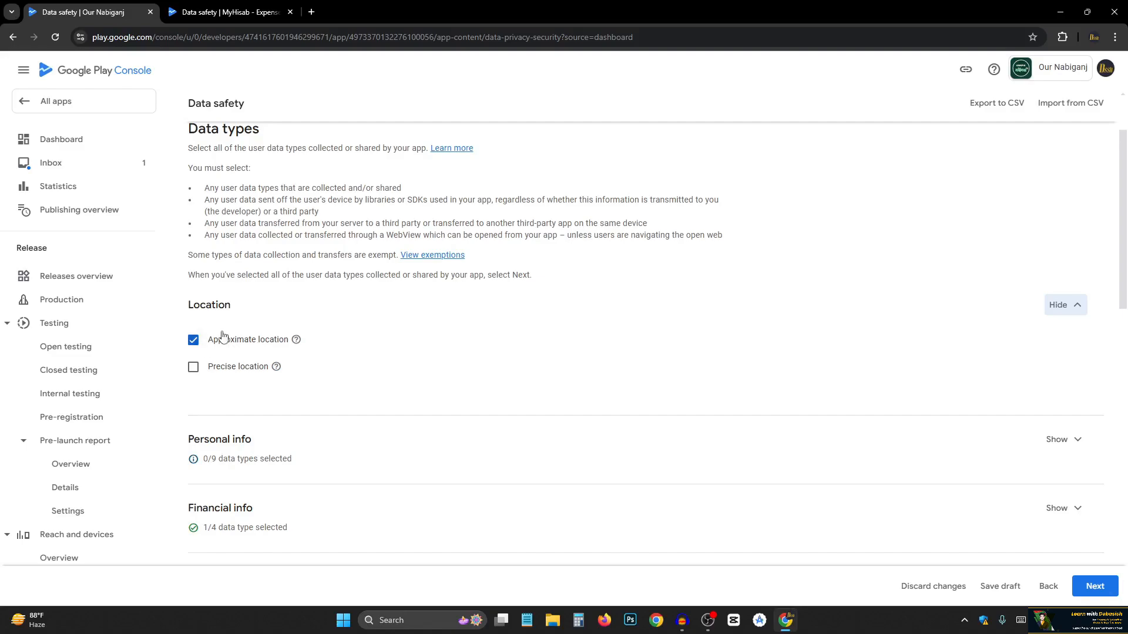
left_click(1070, 305)
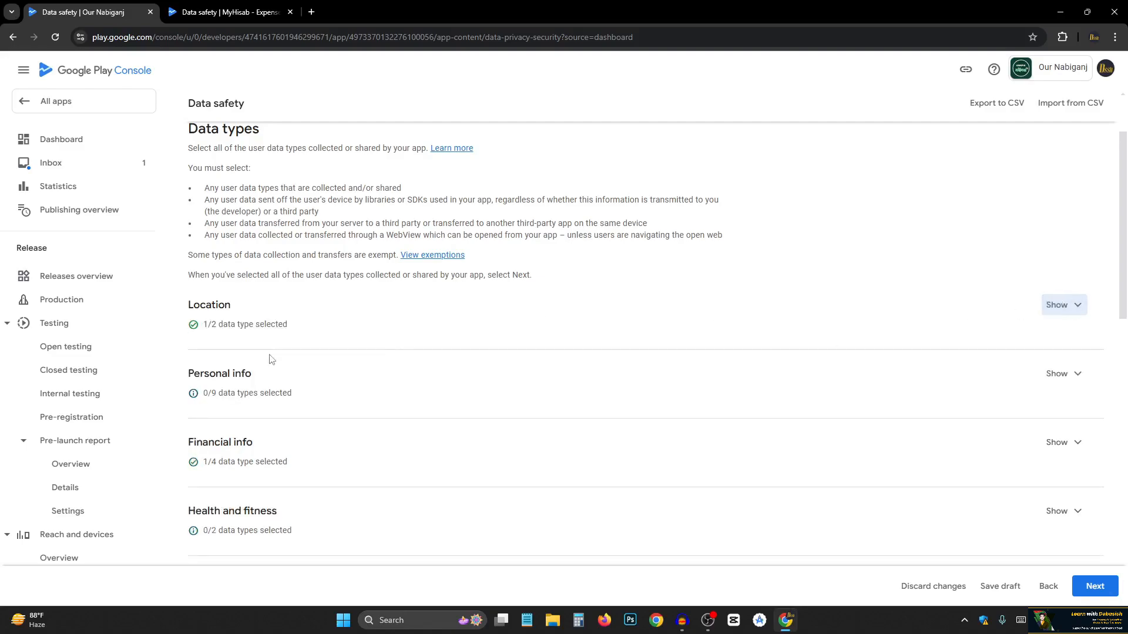
- Check the Personal info and Photos and videos categories without selecting any data types
scroll(271, 360, "down", 1)
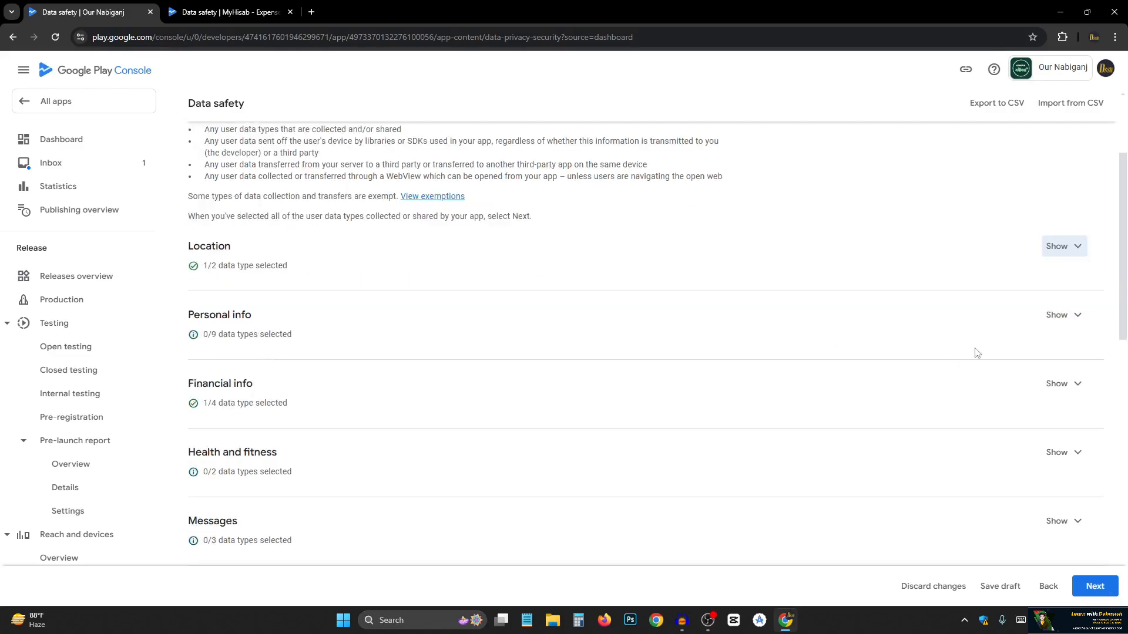
left_click(1071, 321)
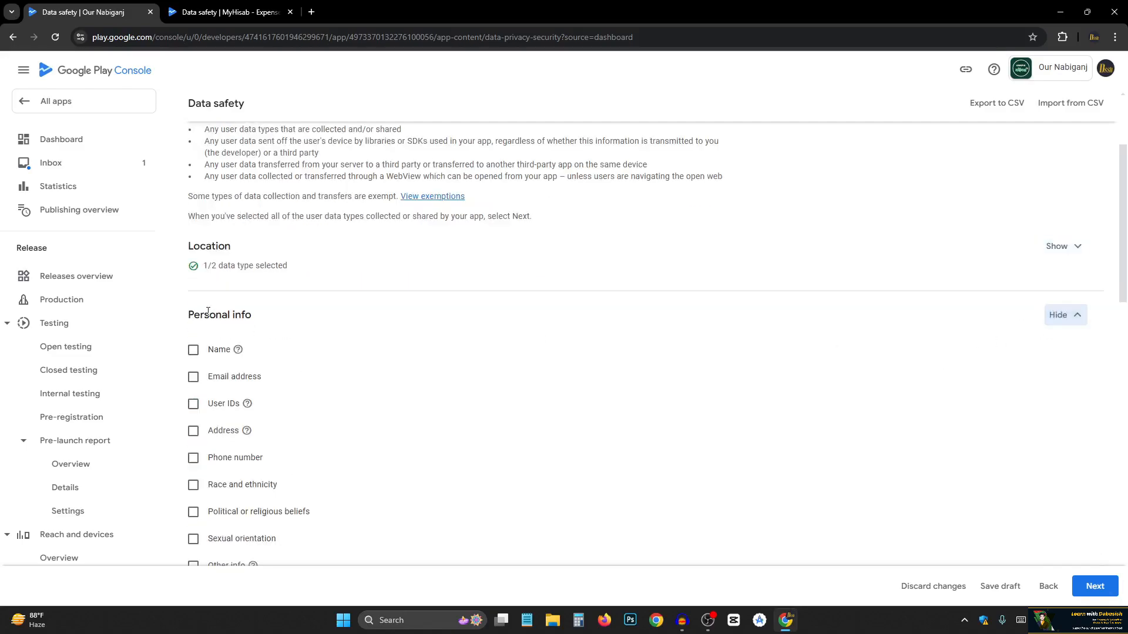
left_click(1067, 316)
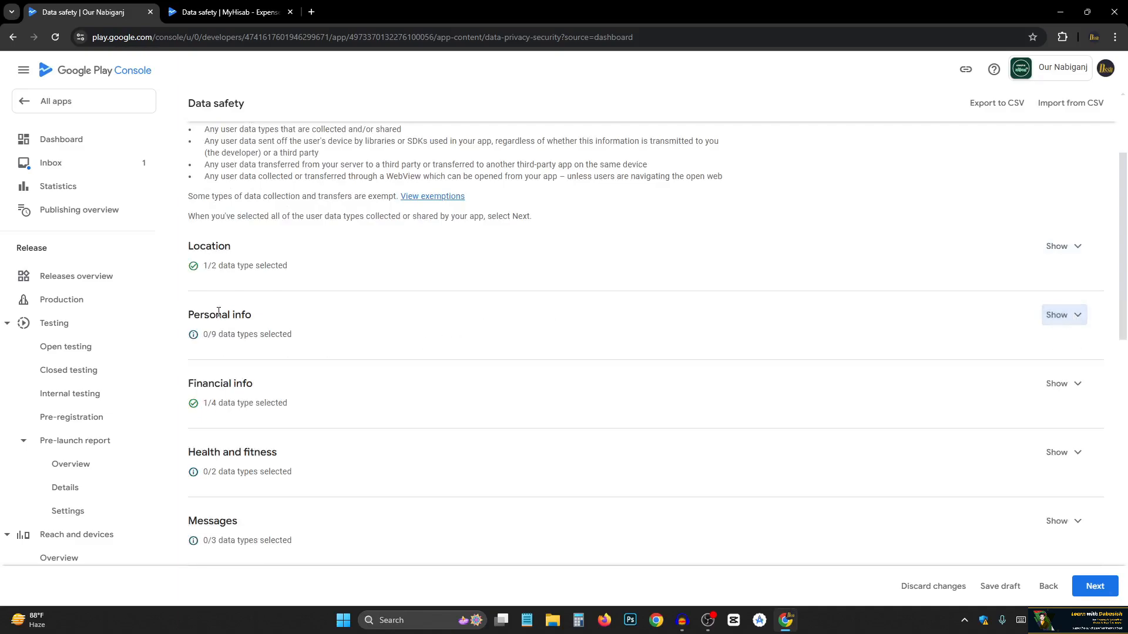
scroll(281, 354, "down", 3)
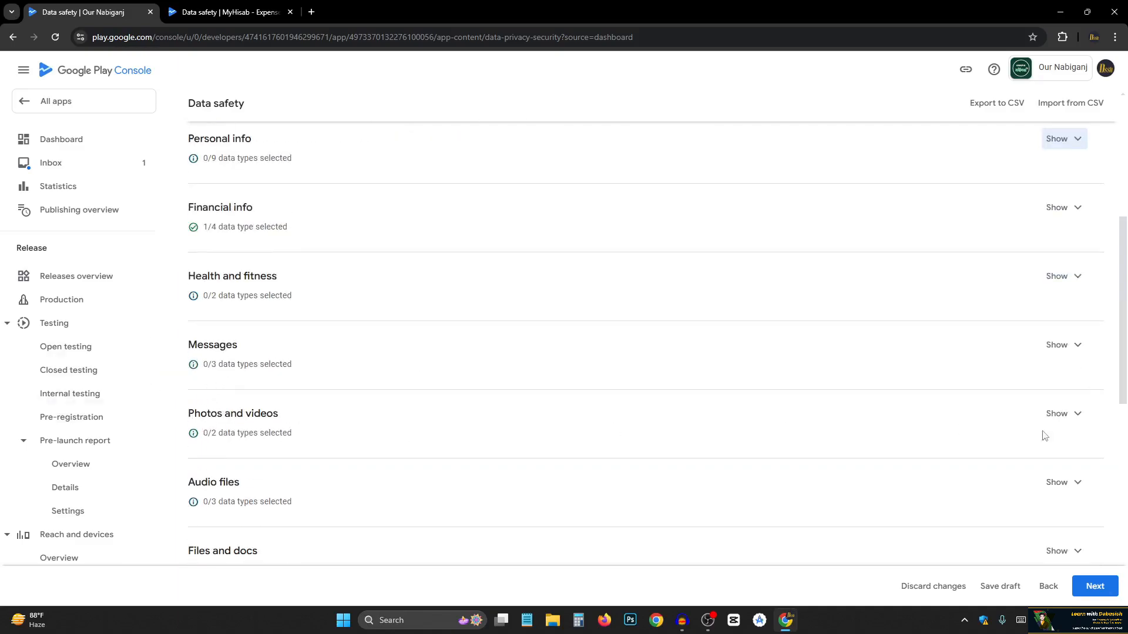
left_click(1063, 420)
left_click(1058, 417)
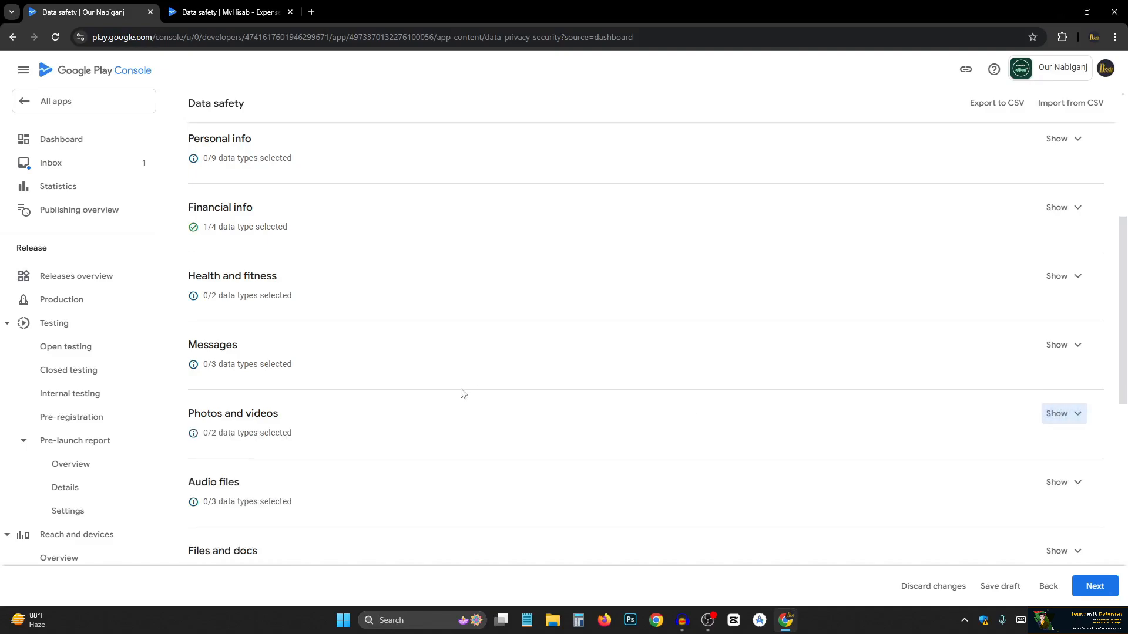
- Look through the remaining data type categories and proceed to the Data usage and handling stage
scroll(352, 385, "down", 2)
scroll(200, 445, "down", 1)
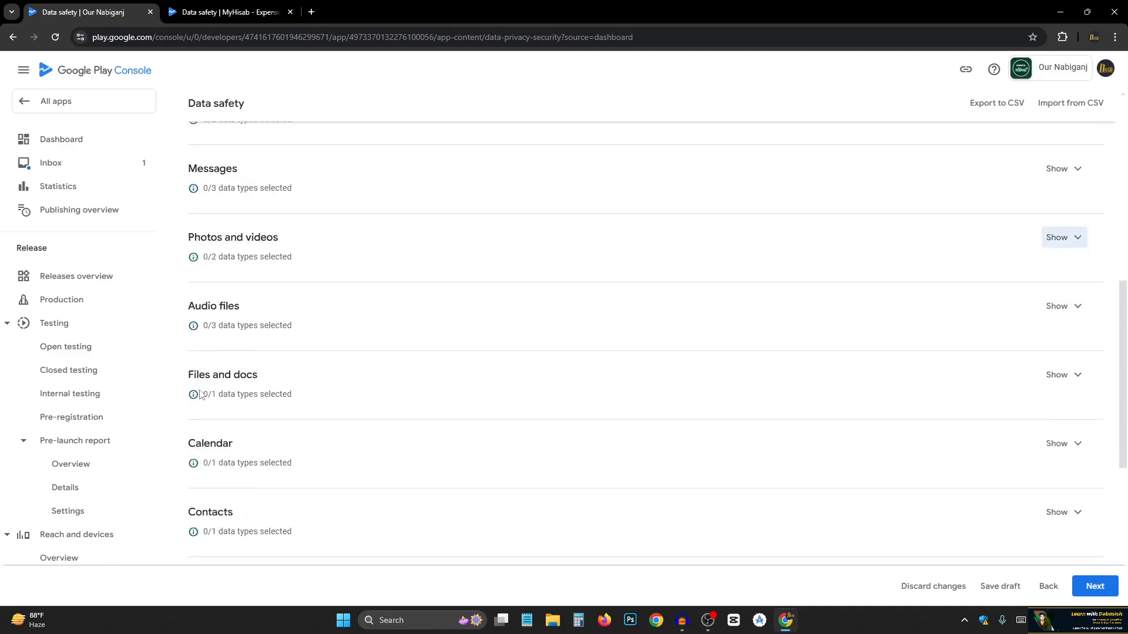
scroll(224, 431, "down", 3)
scroll(206, 457, "down", 3)
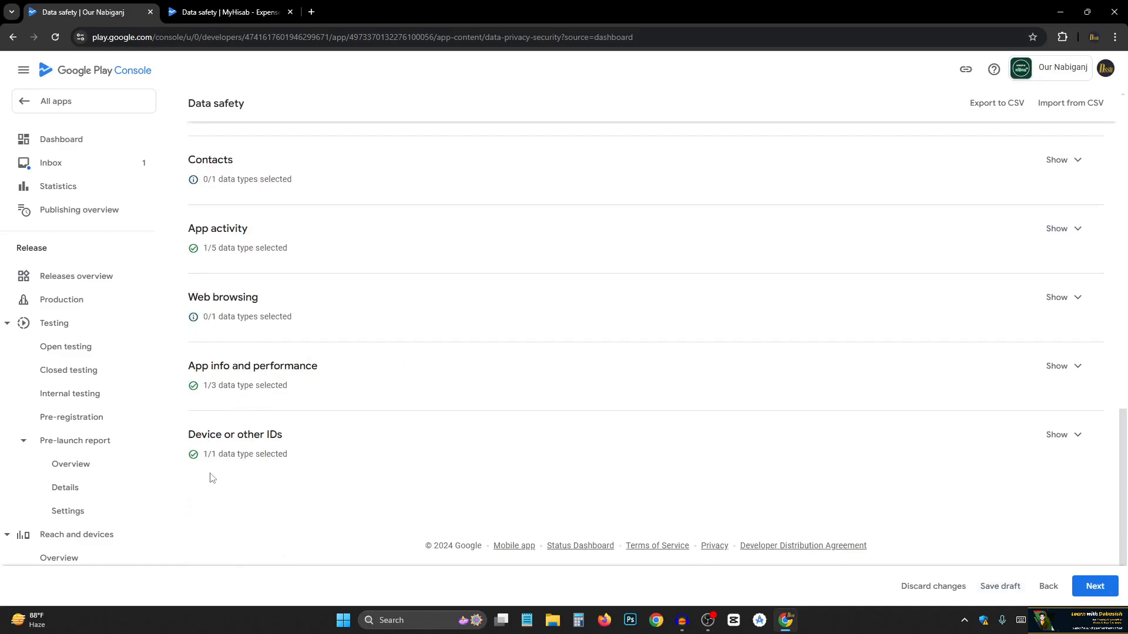
left_click(1097, 586)
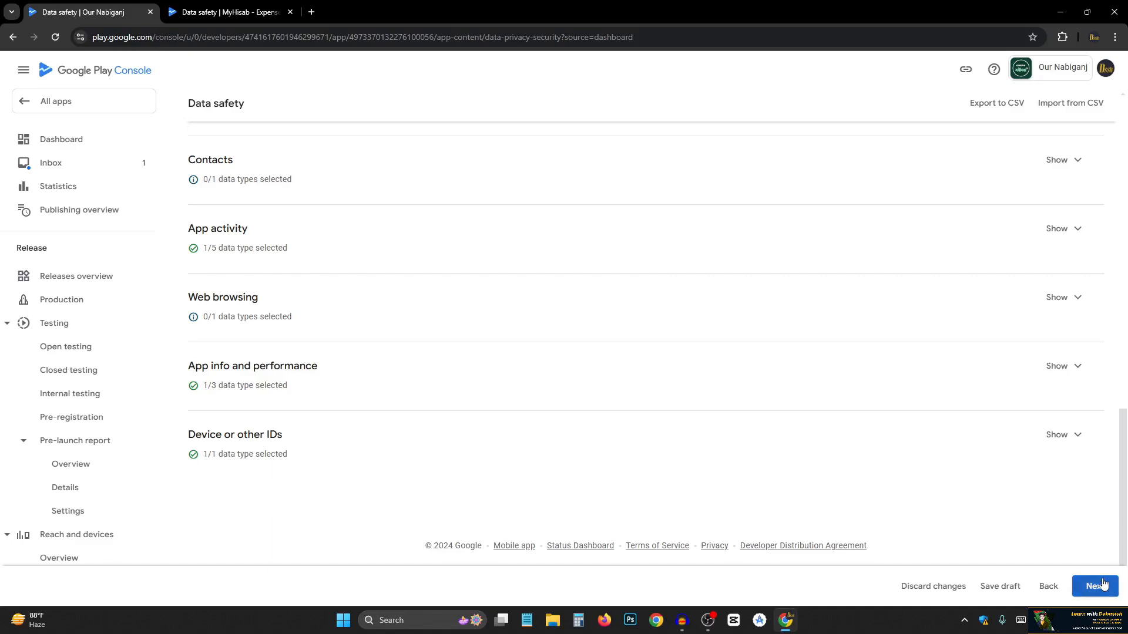
- Examine the categories listed under Data usage and handling, including the data type under Financial info
scroll(202, 393, "down", 2)
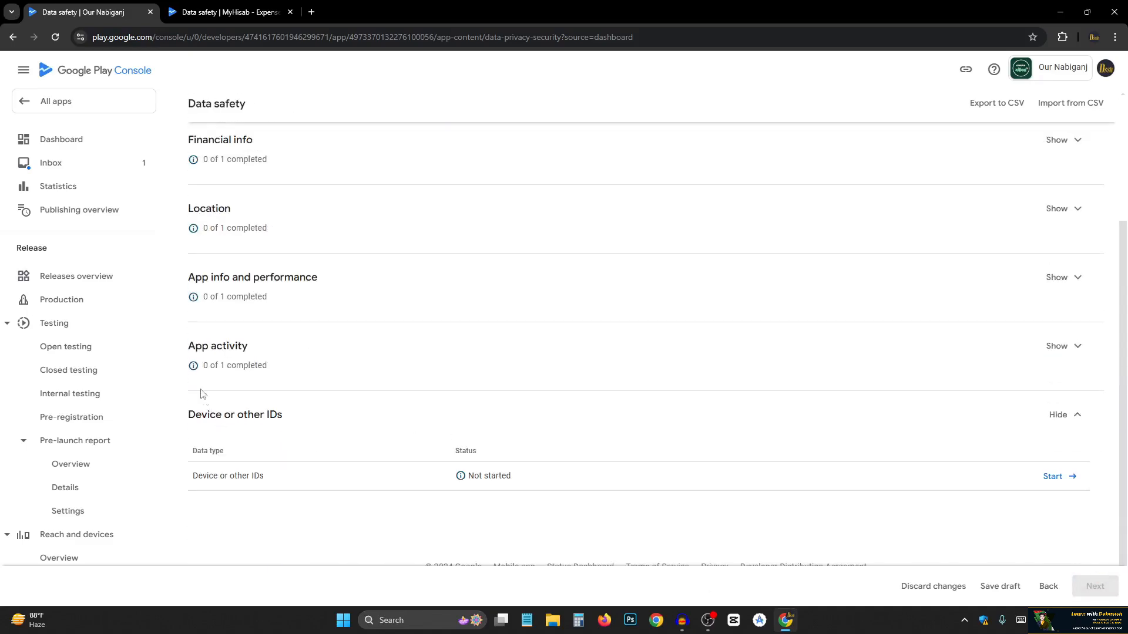
scroll(218, 305, "up", 1)
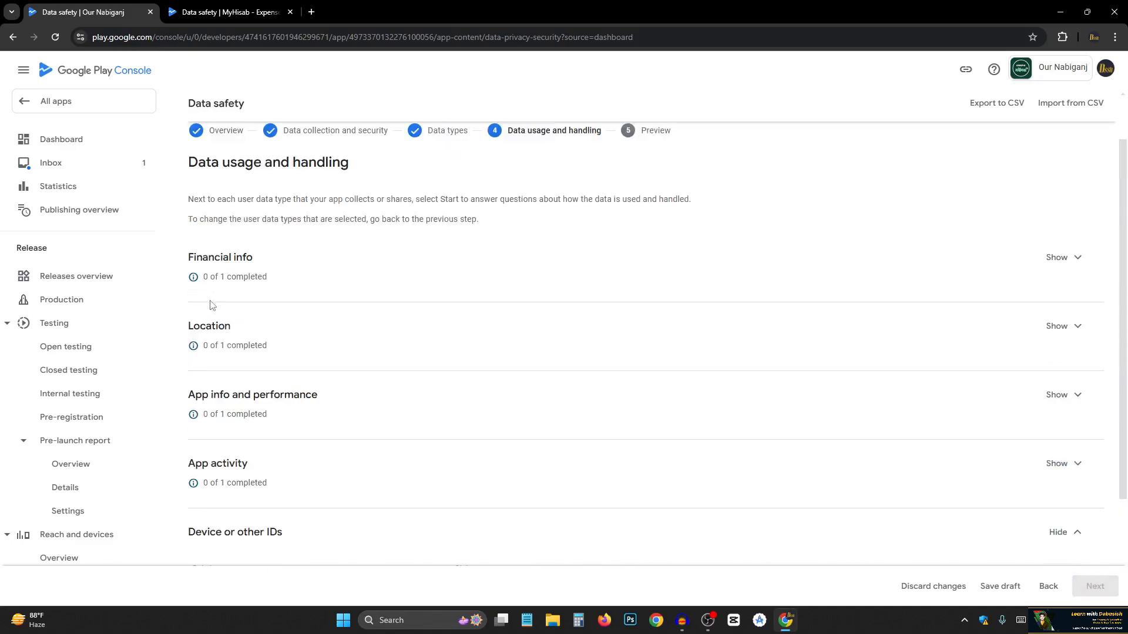
left_click(1059, 257)
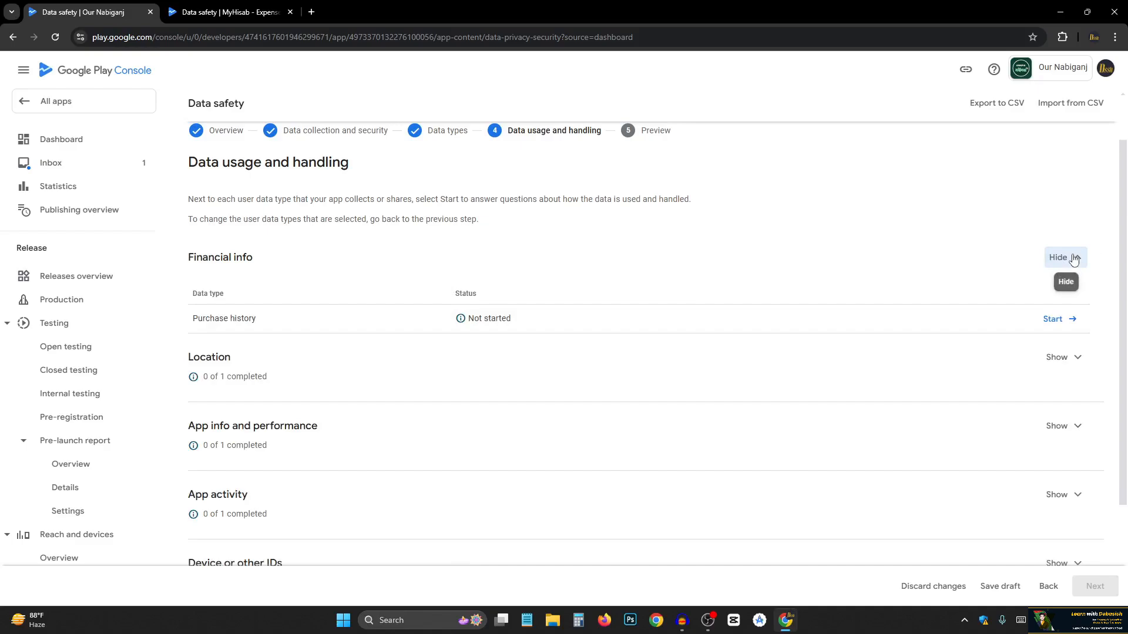
left_click(1074, 259)
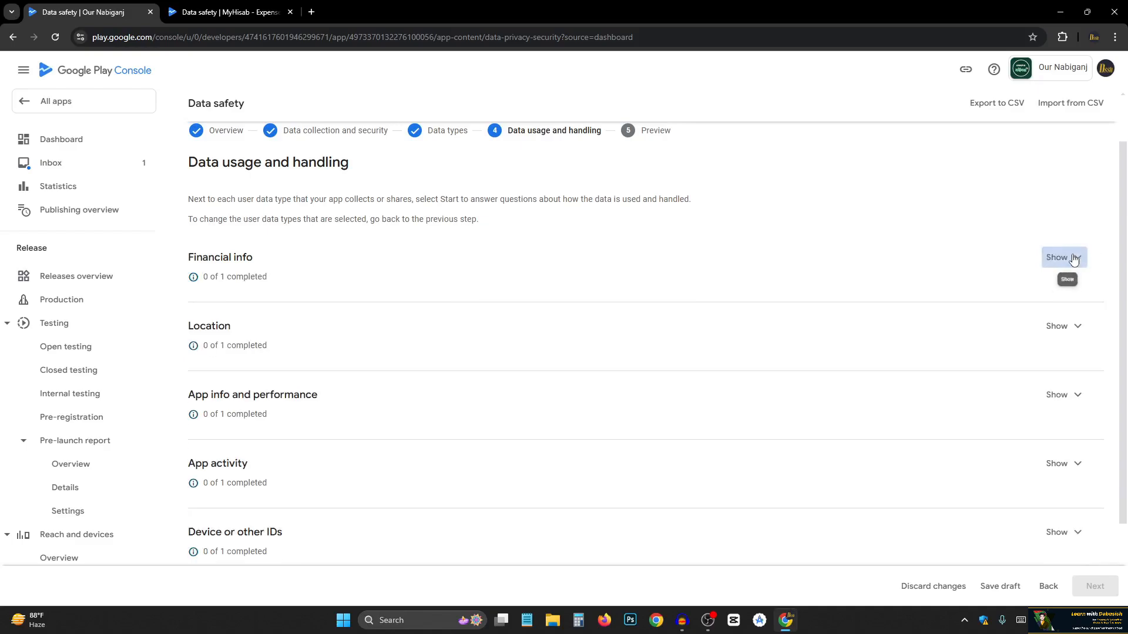
scroll(283, 295, "down", 2)
scroll(216, 454, "up", 2)
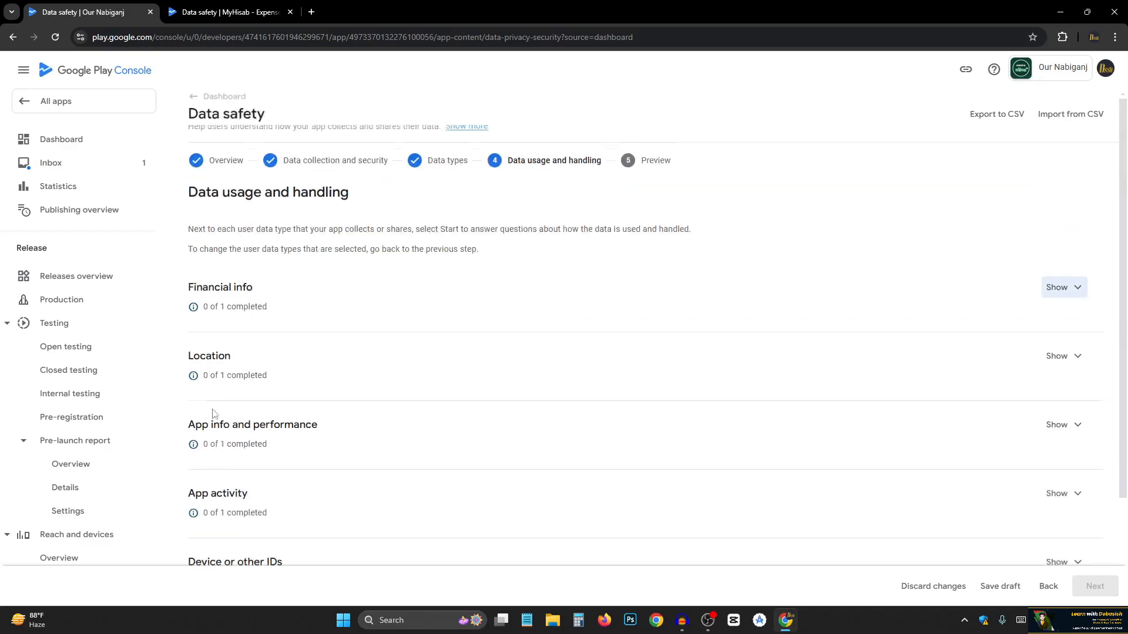
- Start the Purchase history questions under Financial info and mark the data as both Collected and Shared
left_click(1066, 317)
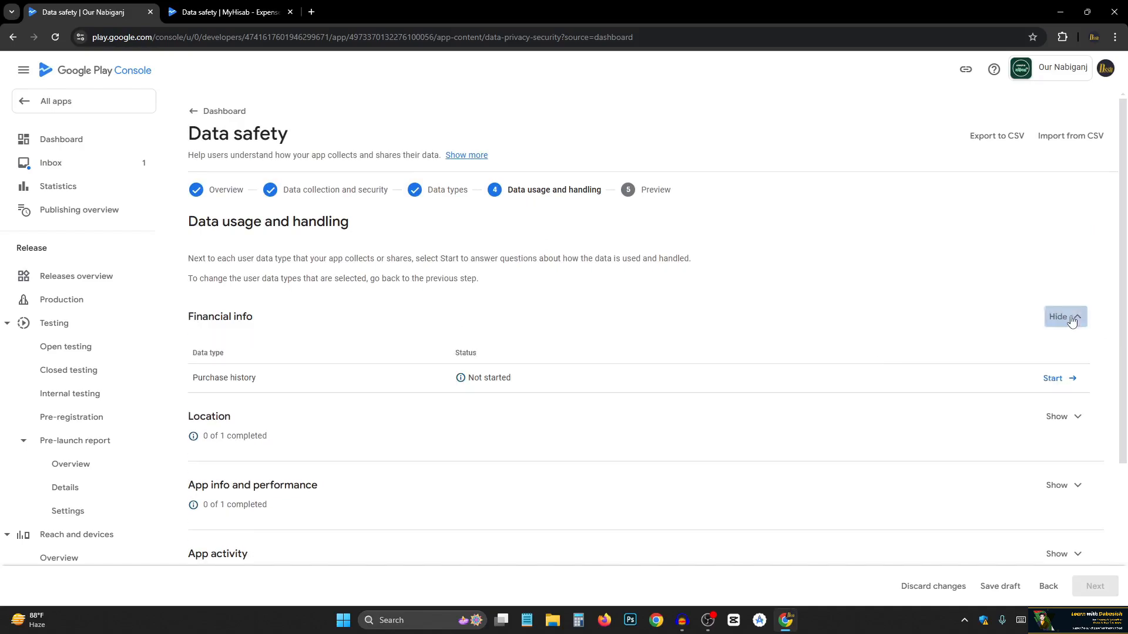
left_click(1060, 381)
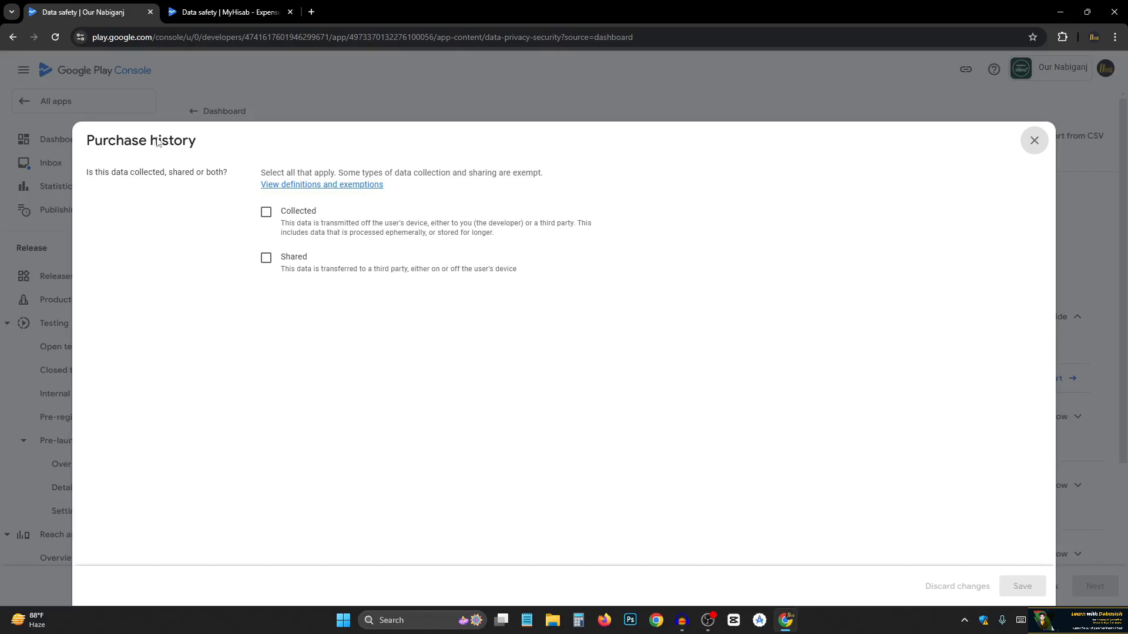
left_click(266, 213)
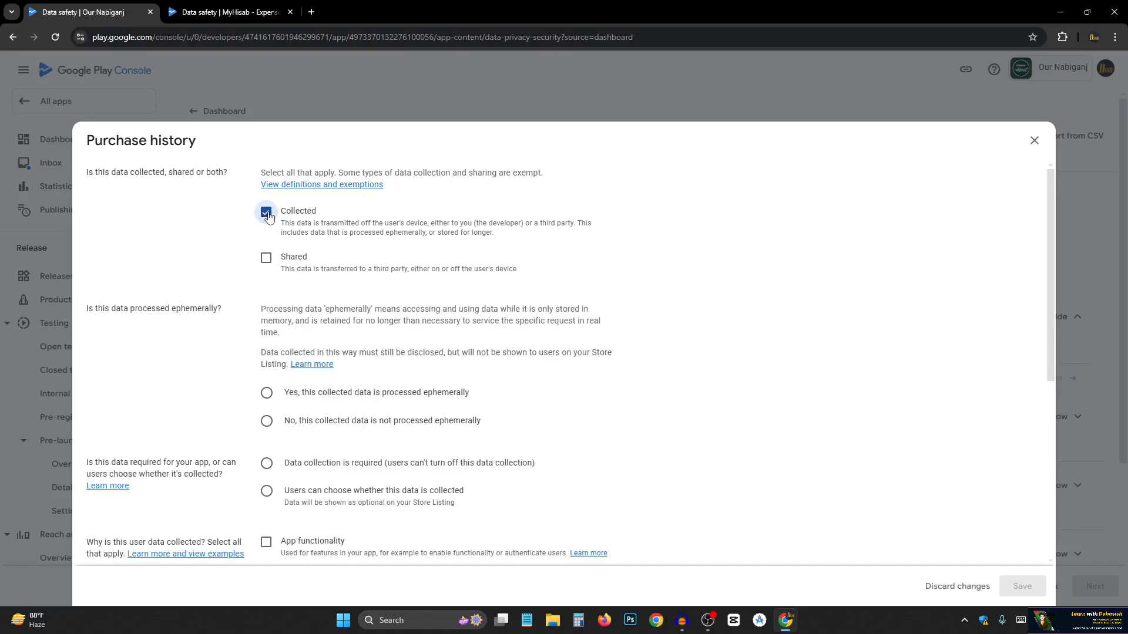
left_click(266, 258)
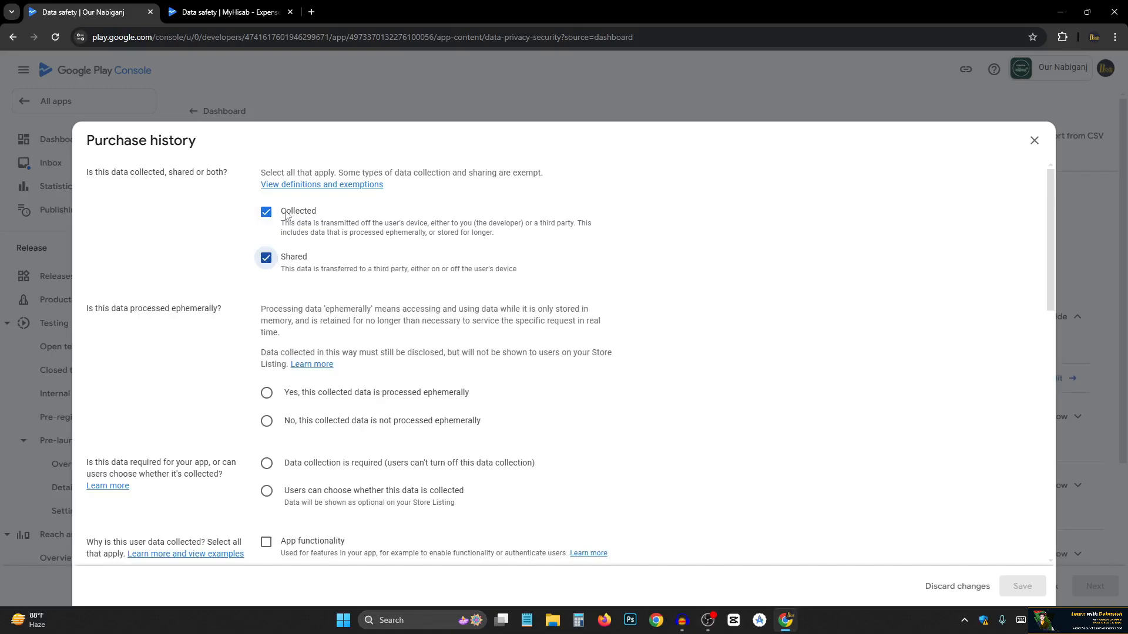
- Declare that Purchase history data is not processed ephemerally and that its collection is required
scroll(108, 276, "down", 2)
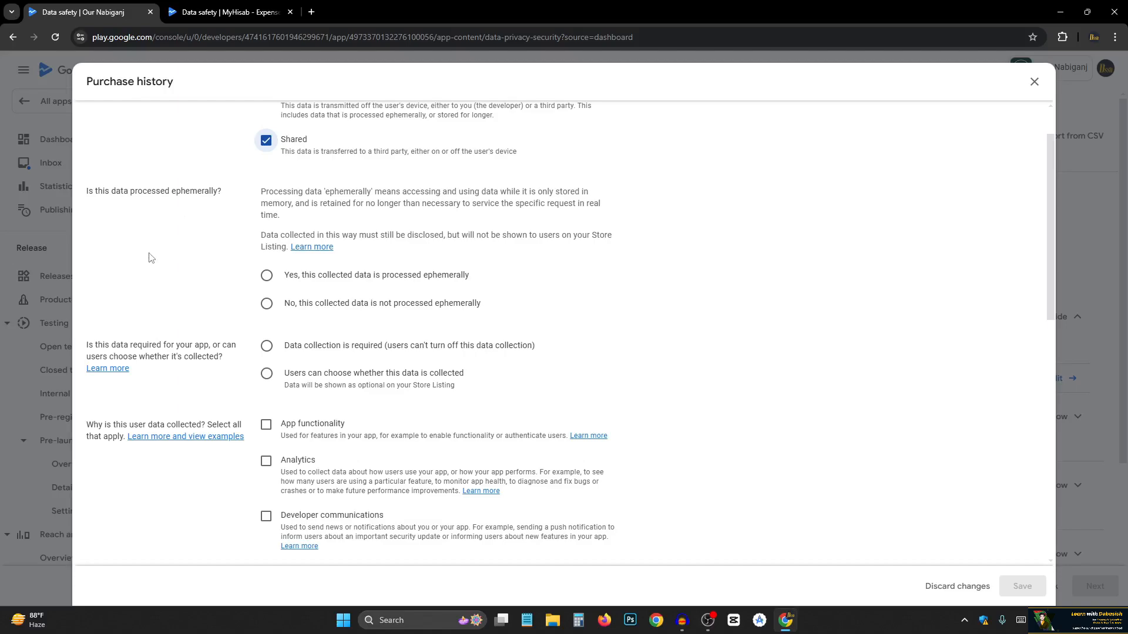
left_click(268, 305)
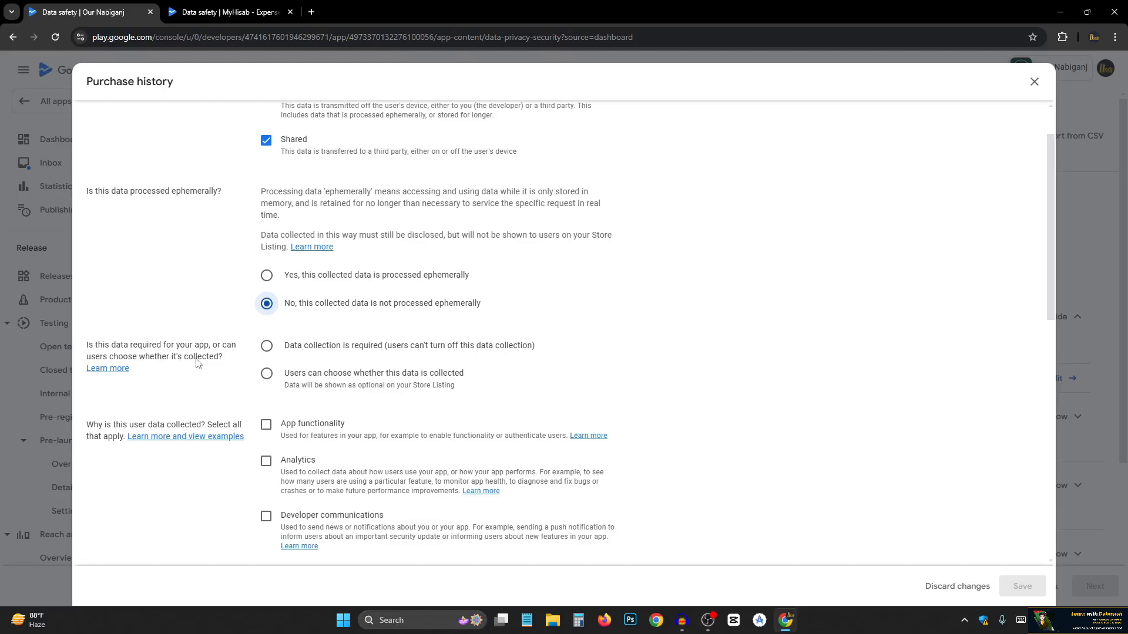
left_click(267, 347)
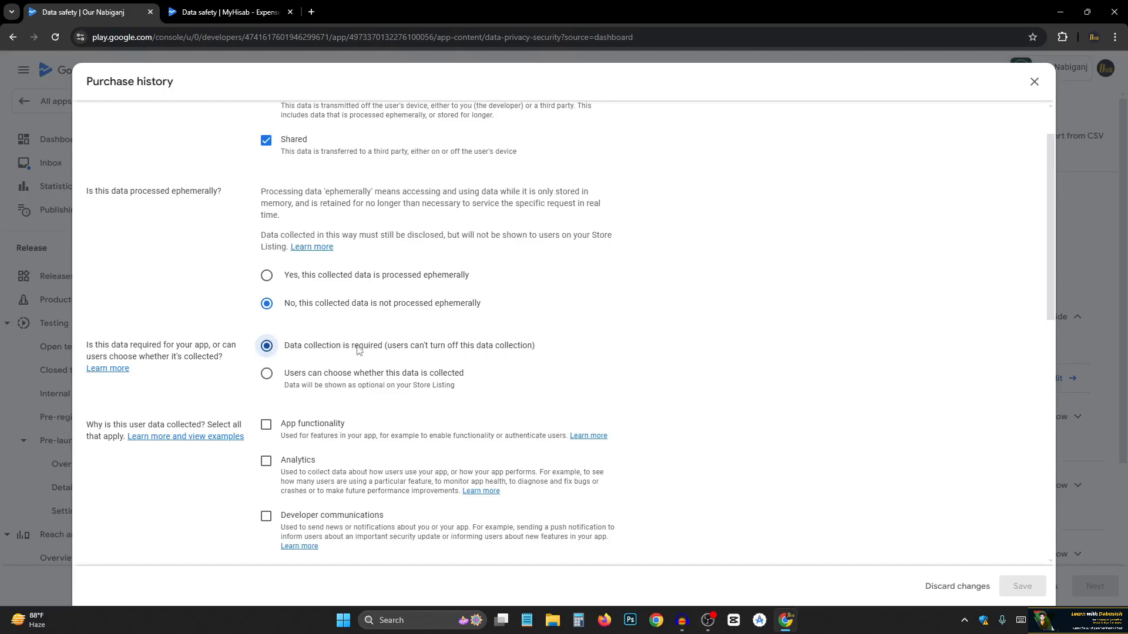
- Select Analytics as the reason Approximate location data is collected and shared, save the answers, and collapse the Location category
scroll(210, 330, "down", 3)
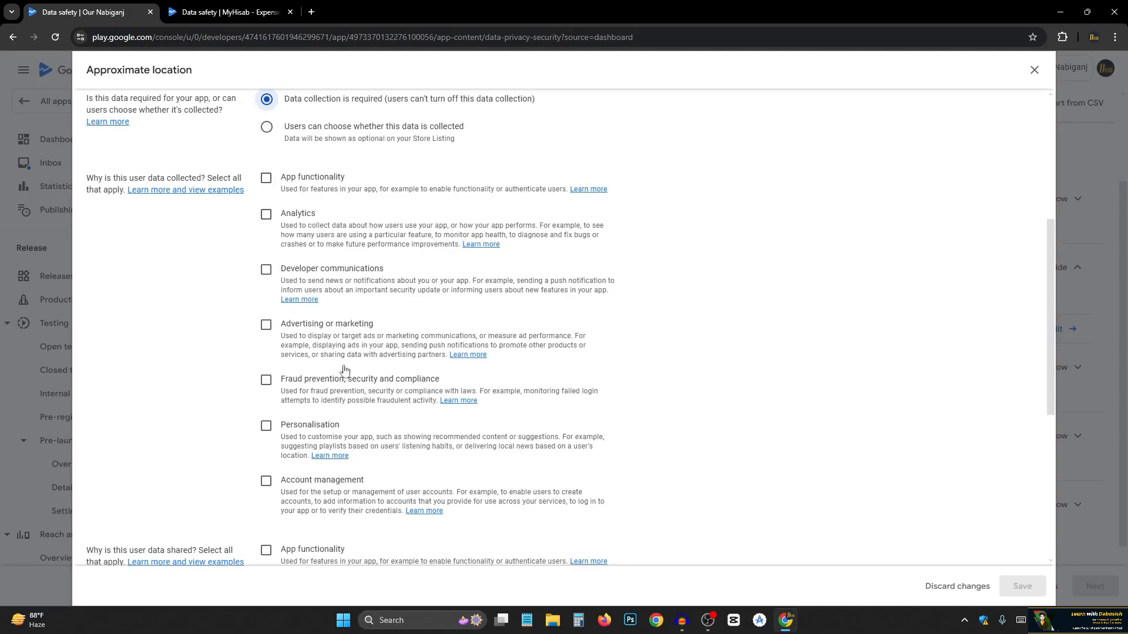
left_click(267, 216)
scroll(117, 403, "down", 4)
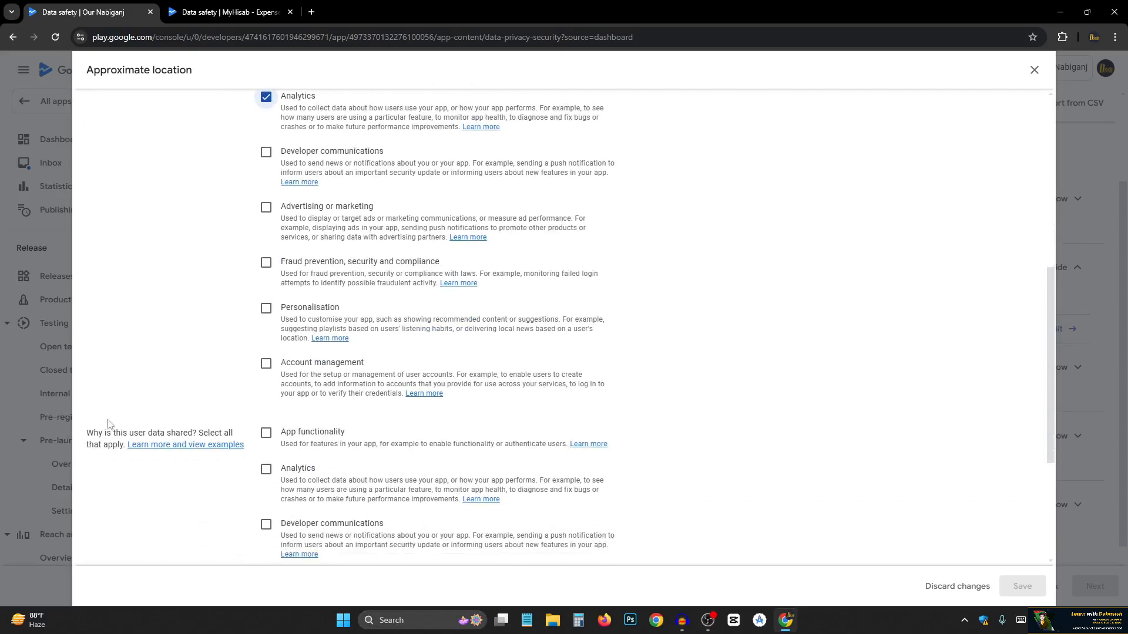
left_click(267, 352)
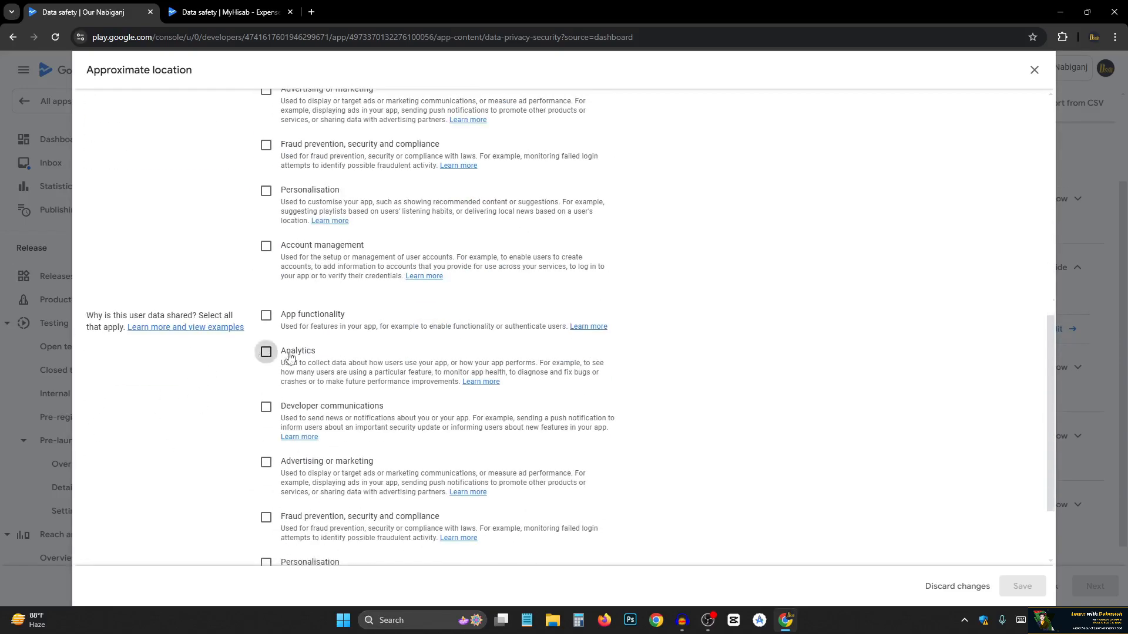
scroll(164, 411, "down", 2)
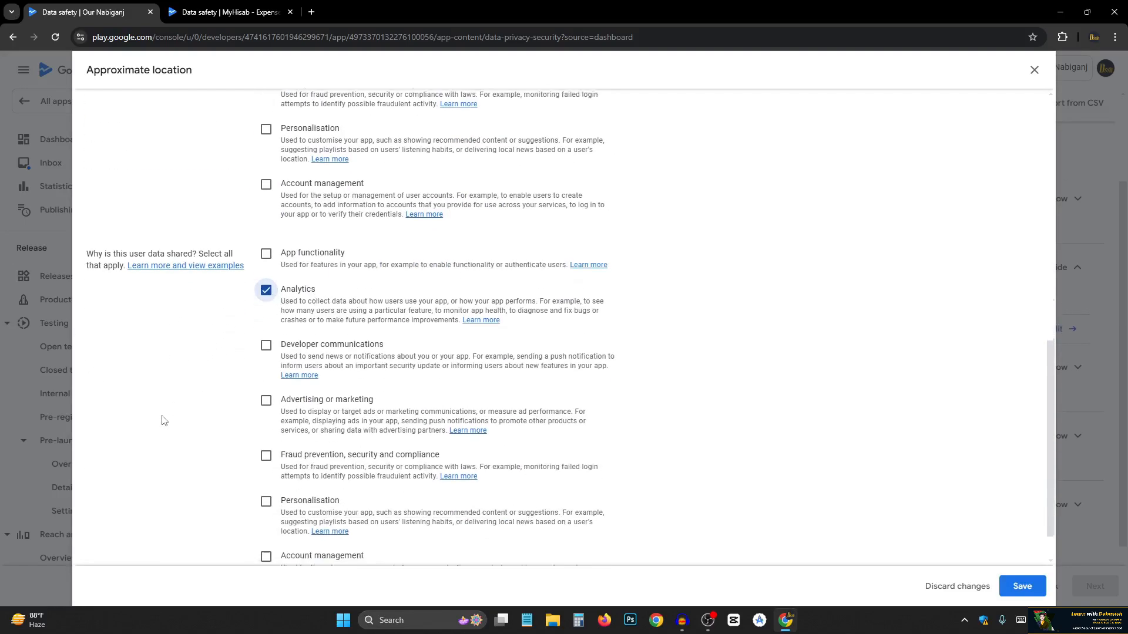
left_click(1030, 597)
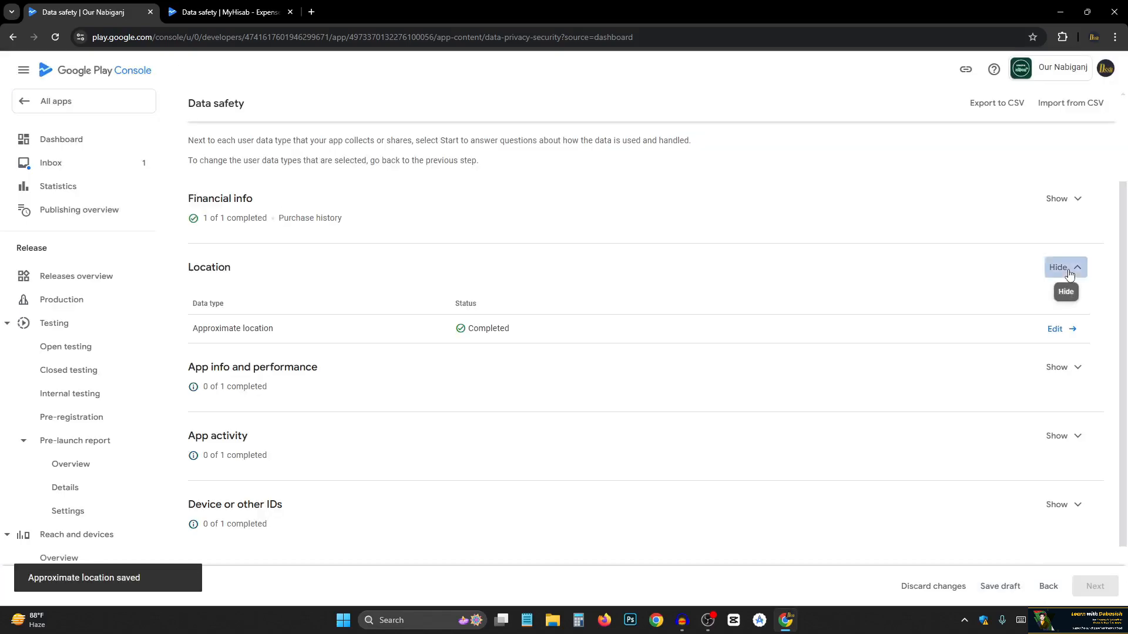
left_click(1068, 274)
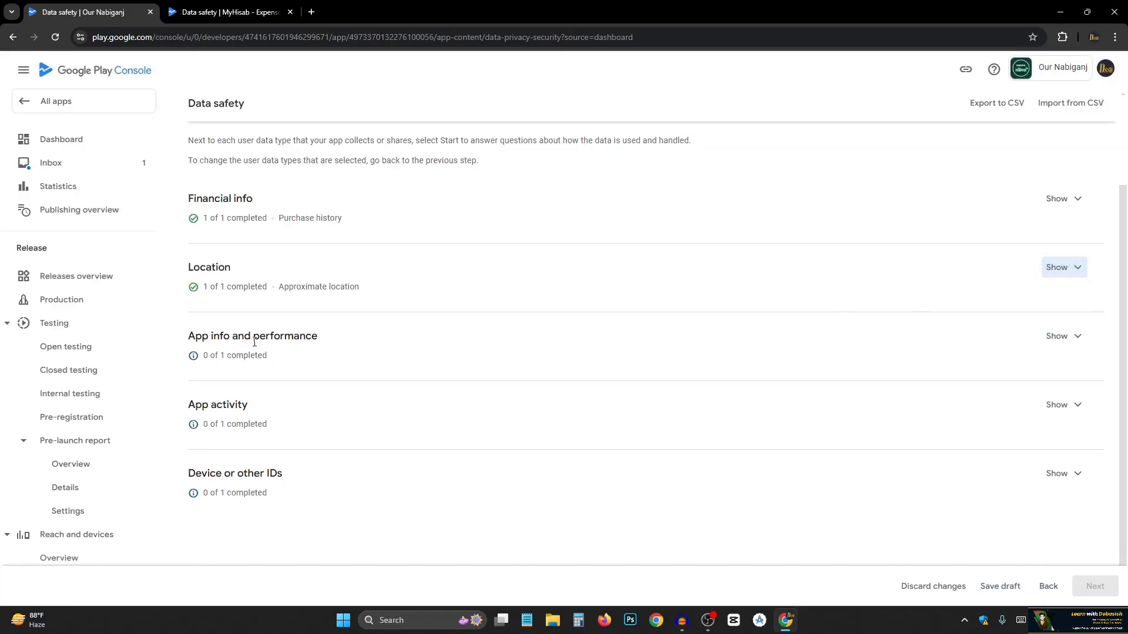
- Start the Crash logs questions under App info and performance and mark the data as both Collected and Shared
left_click(1057, 336)
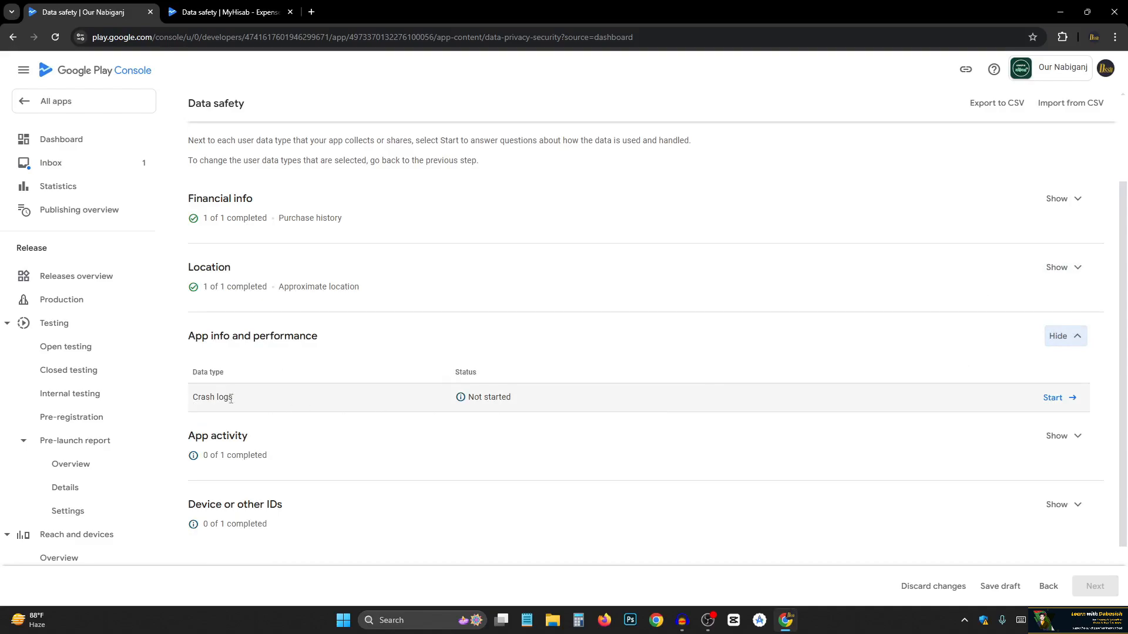
left_click(1067, 399)
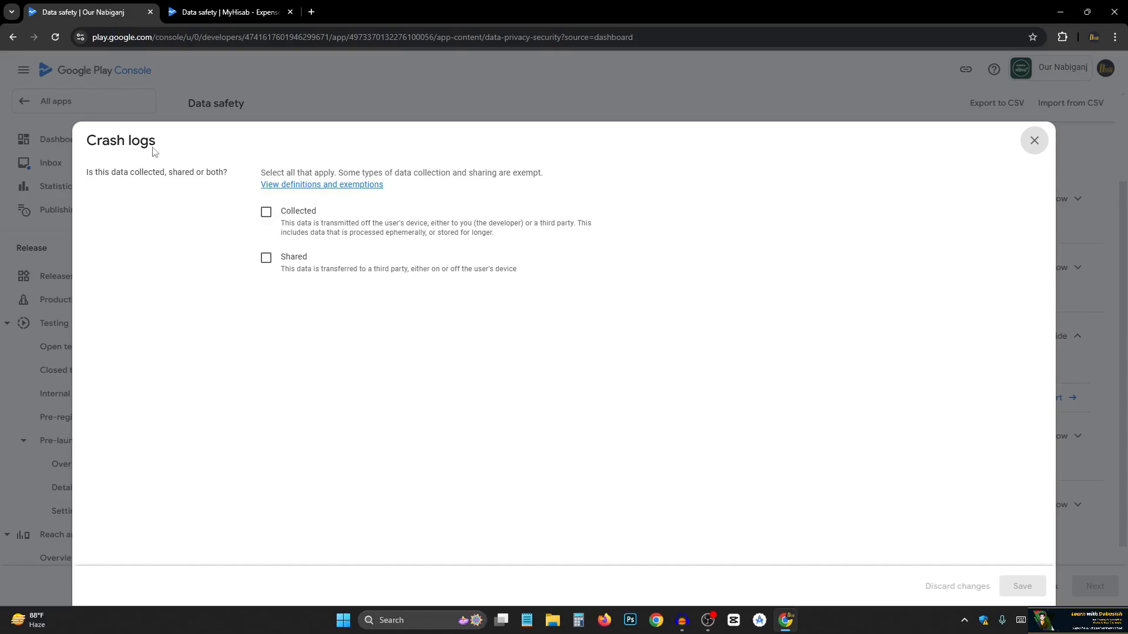
left_click(264, 218)
left_click(266, 258)
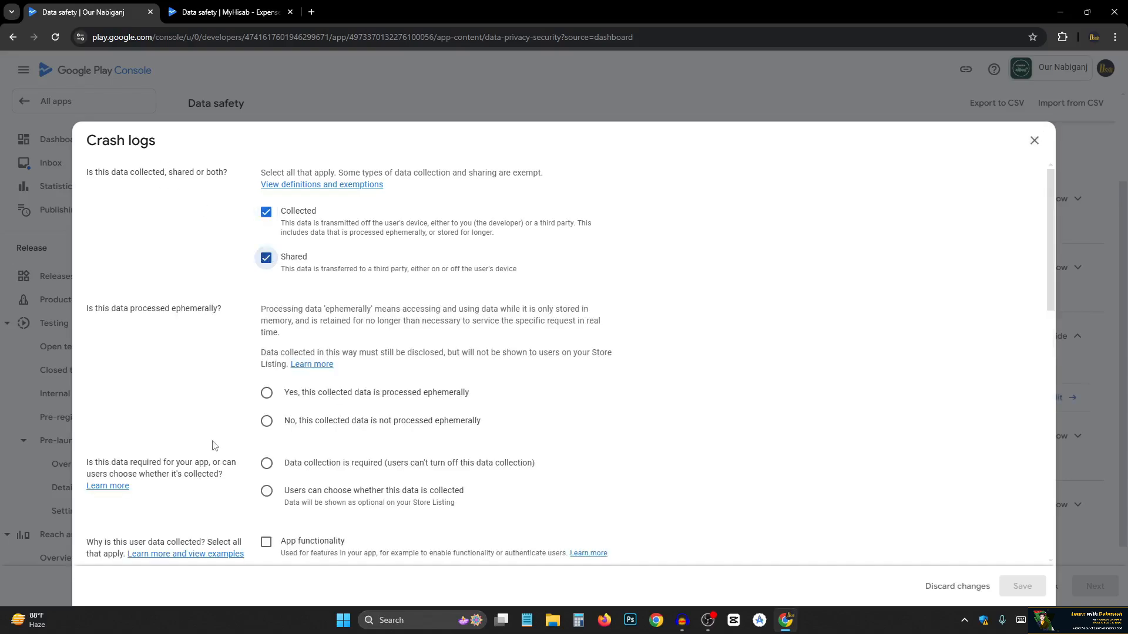
- Declare that Crash logs data is not processed ephemerally and that its collection is required
left_click(266, 421)
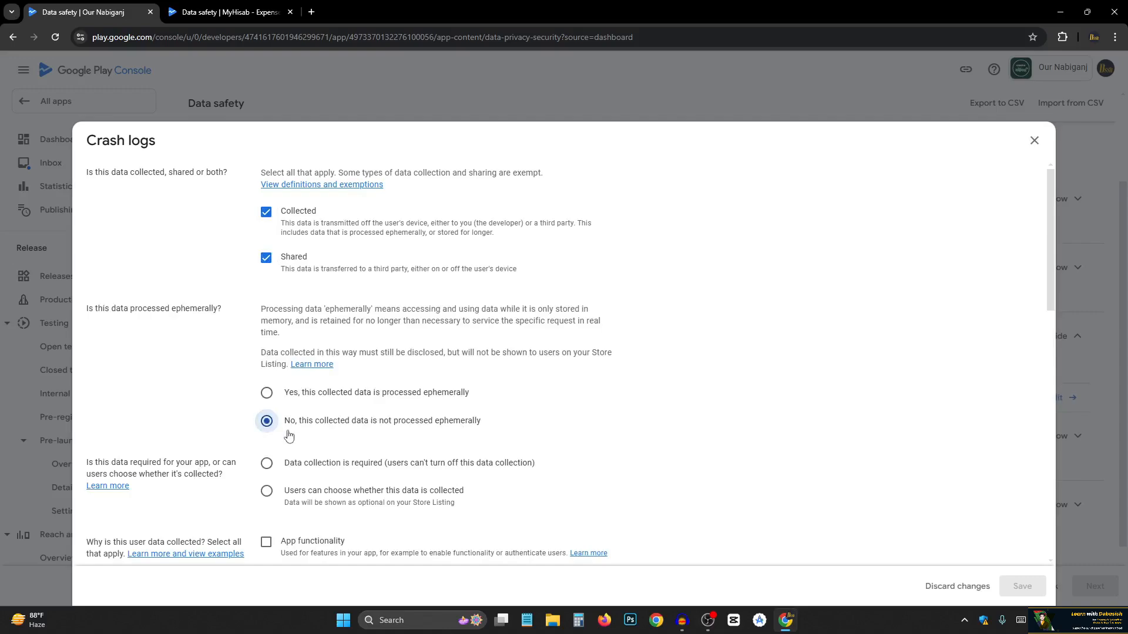
scroll(201, 390, "down", 3)
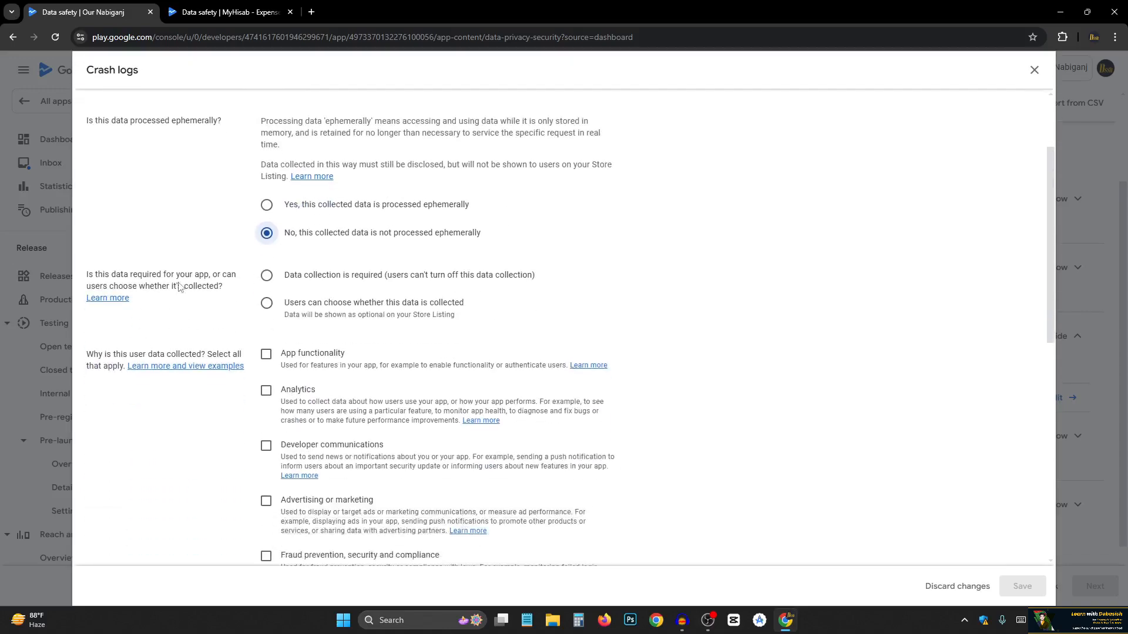
scroll(215, 283, "down", 1)
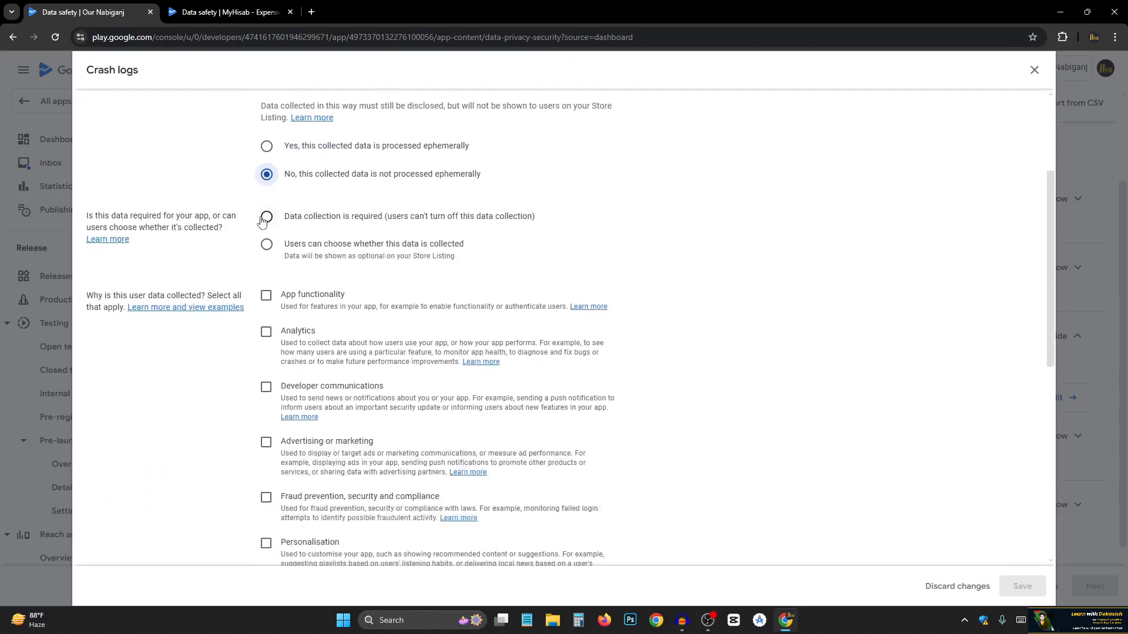
left_click(266, 216)
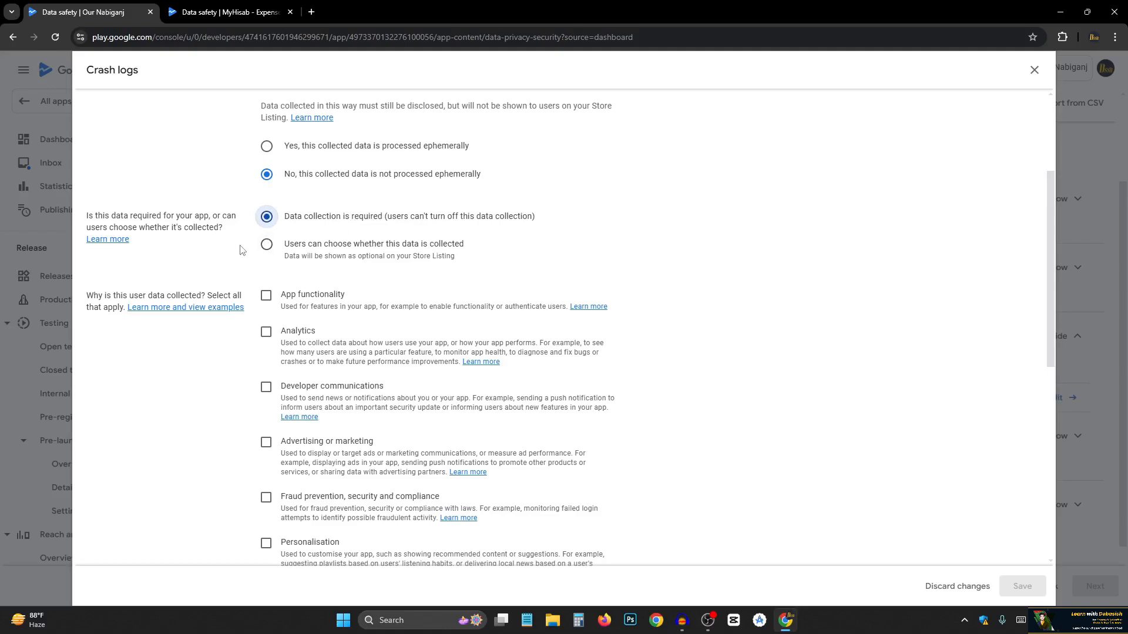
- Select Analytics as the reason Crash logs data is collected and shared, save the answers, and collapse App info and performance
scroll(148, 332, "down", 2)
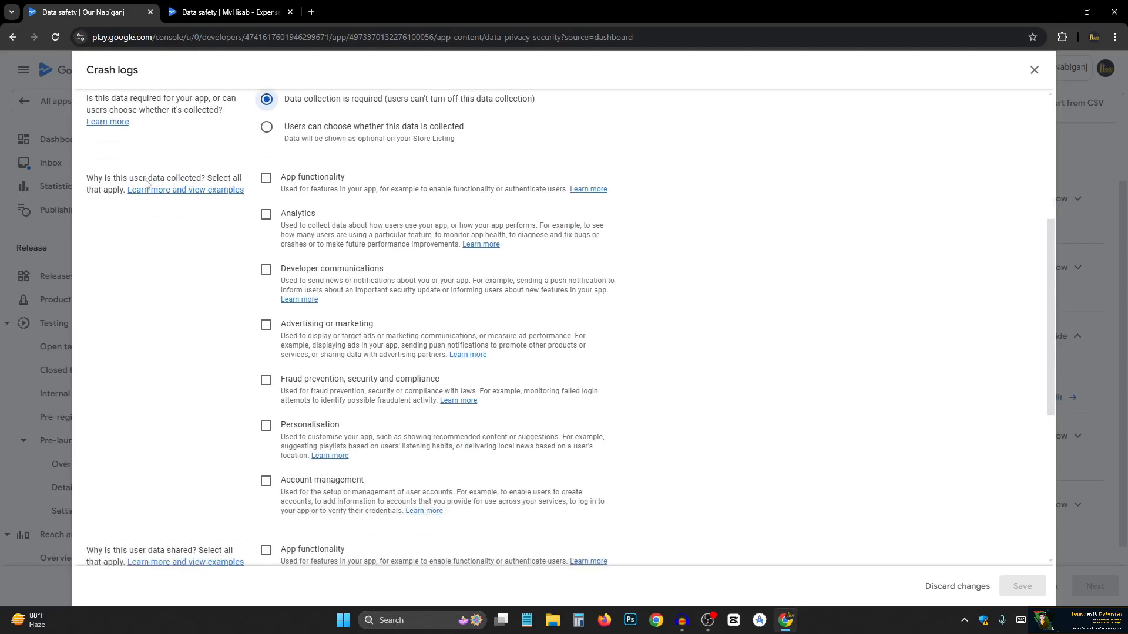
left_click(265, 215)
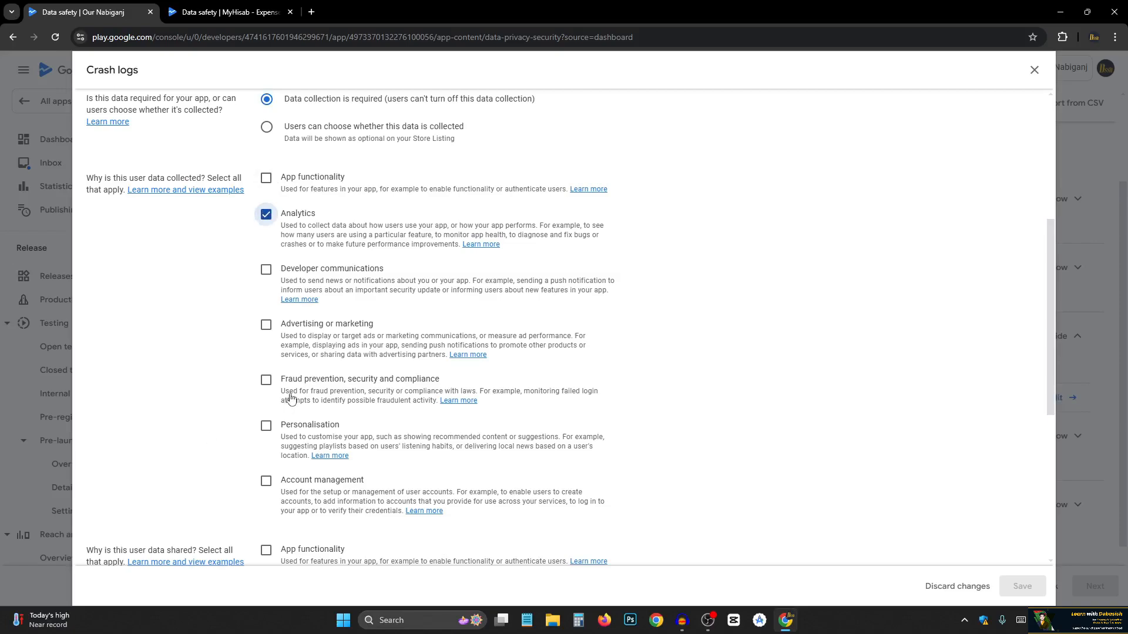
scroll(237, 419, "down", 3)
scroll(236, 418, "down", 2)
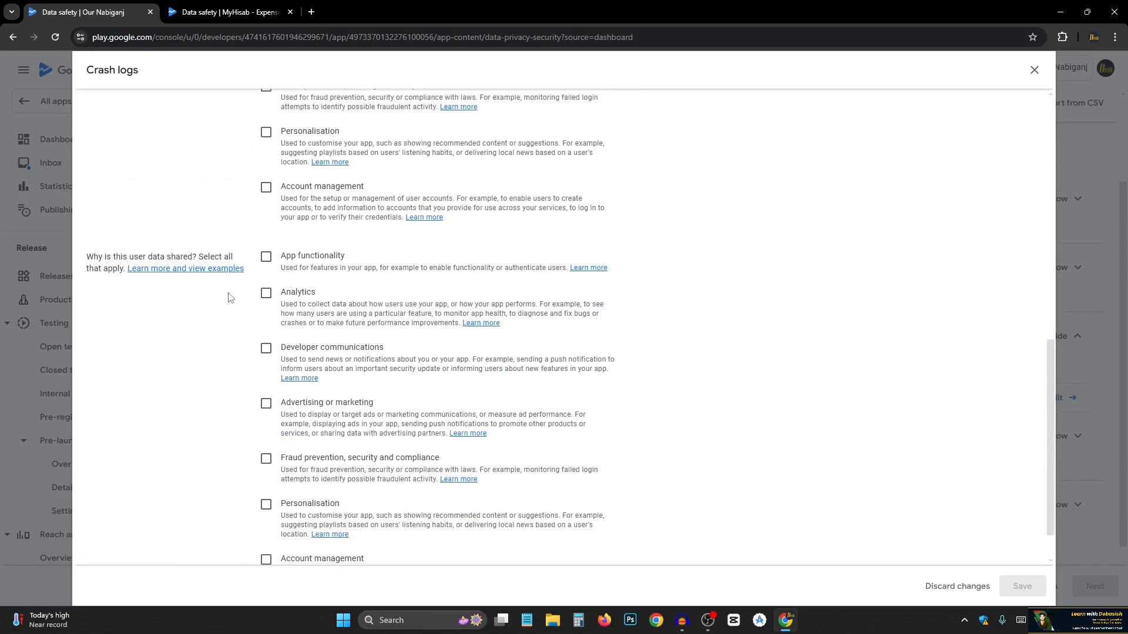
left_click(268, 294)
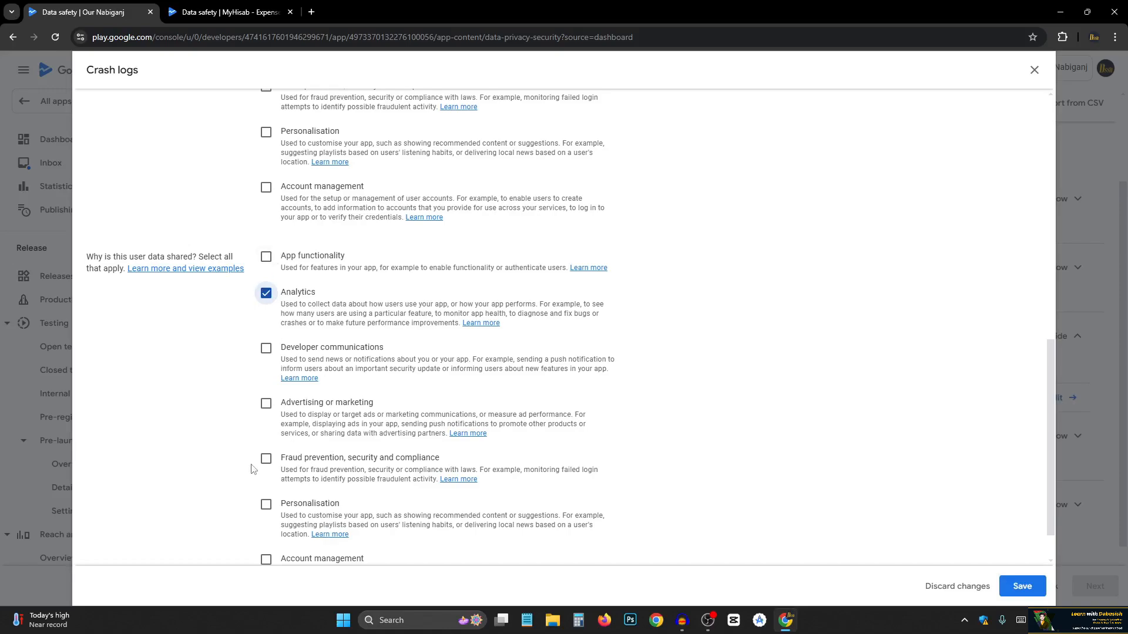
scroll(252, 469, "down", 1)
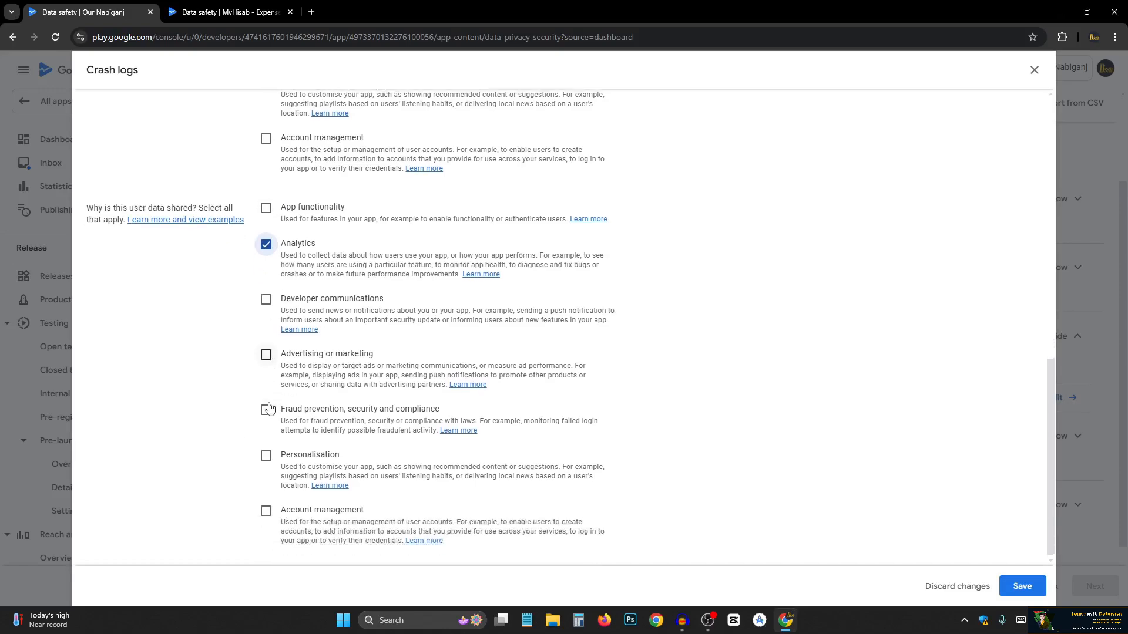
left_click(1020, 588)
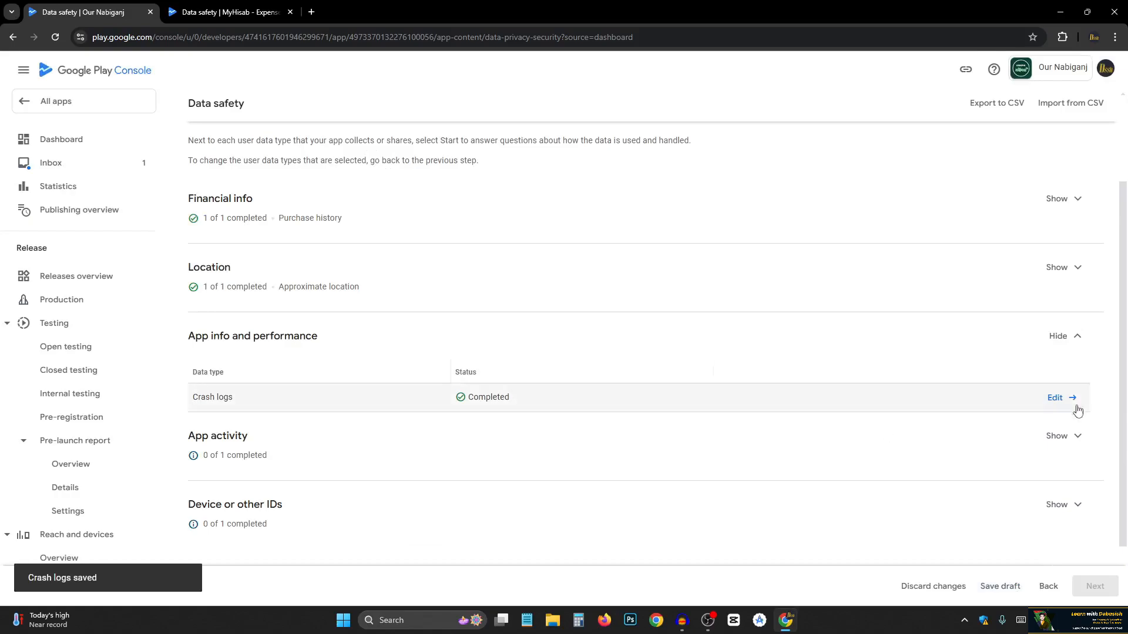
left_click(1069, 336)
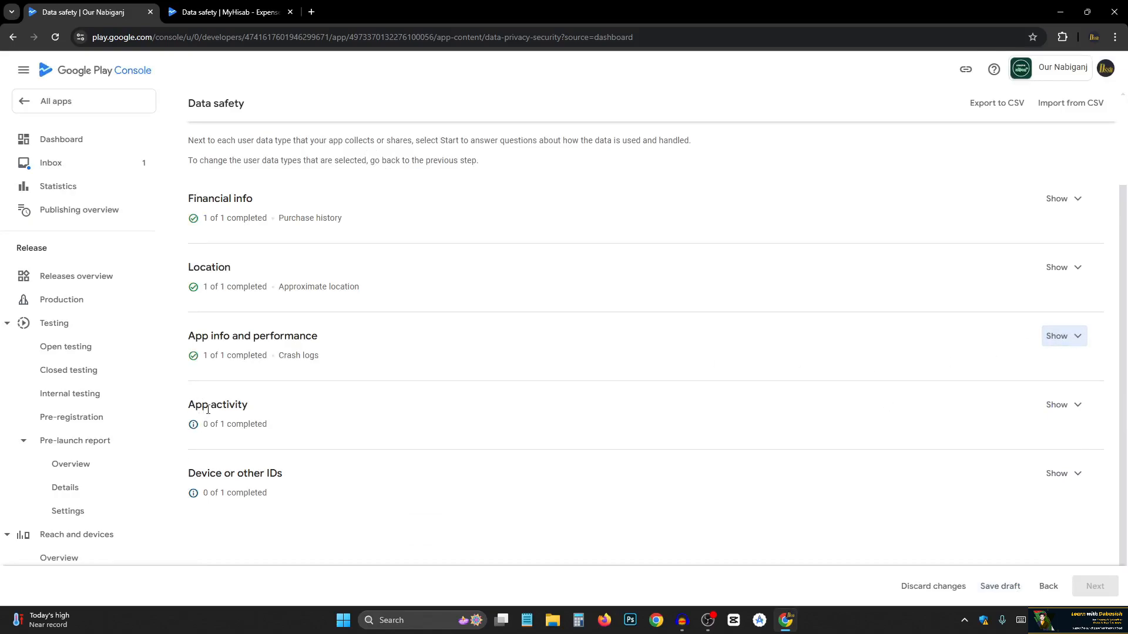
- Start the App interactions questions under App activity and mark the data as both Collected and Shared
left_click(1063, 404)
scroll(1034, 414, "down", 1)
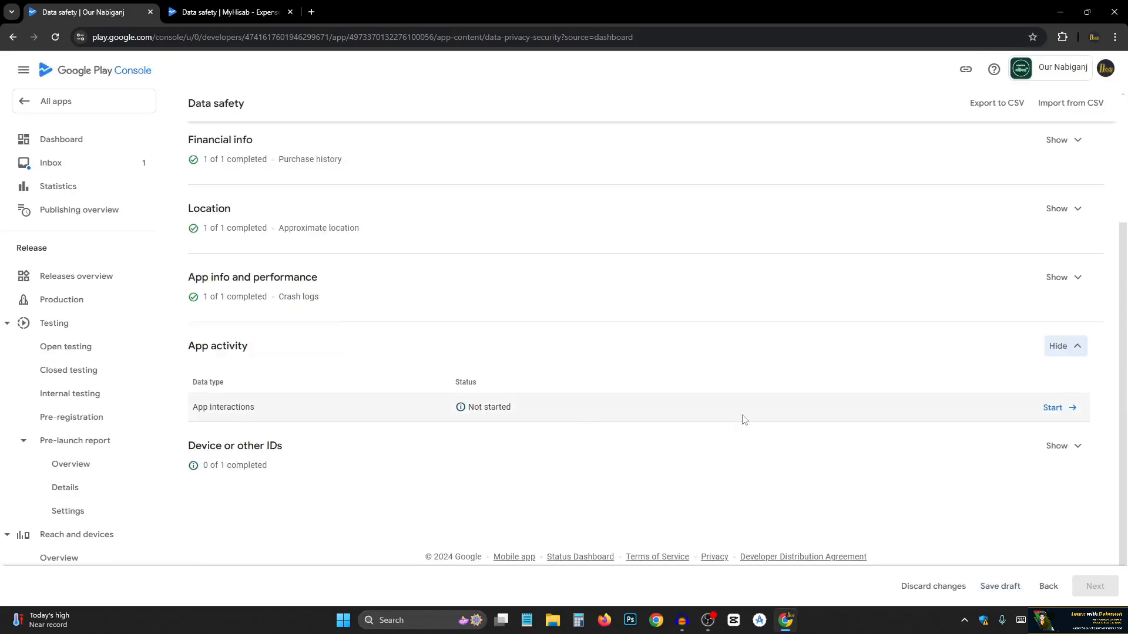
left_click(1054, 409)
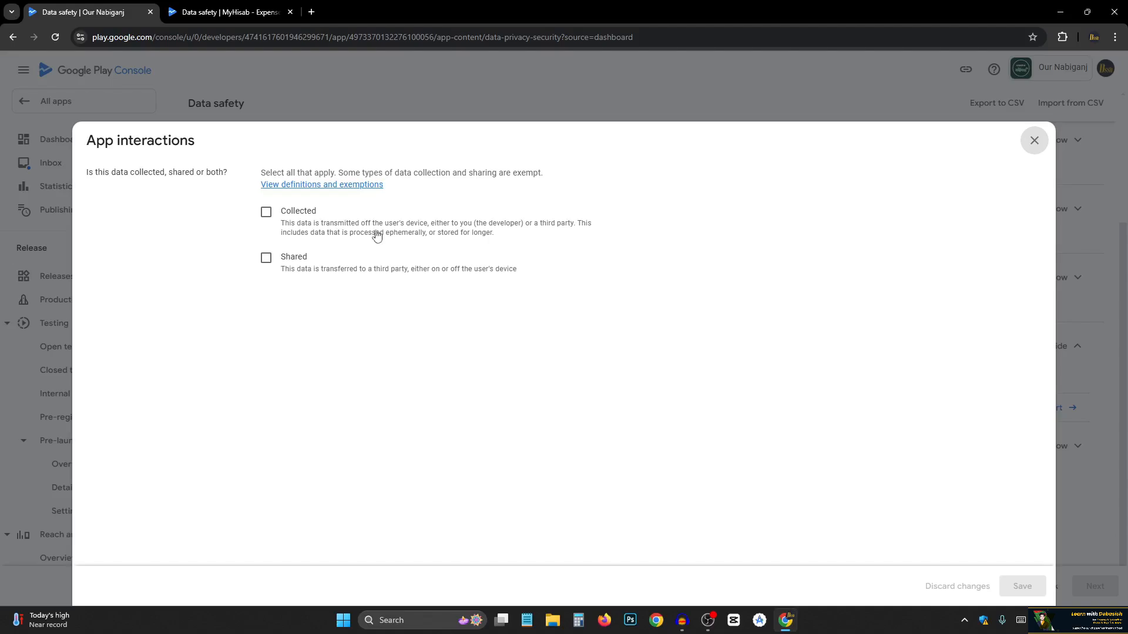
left_click(266, 212)
left_click(267, 258)
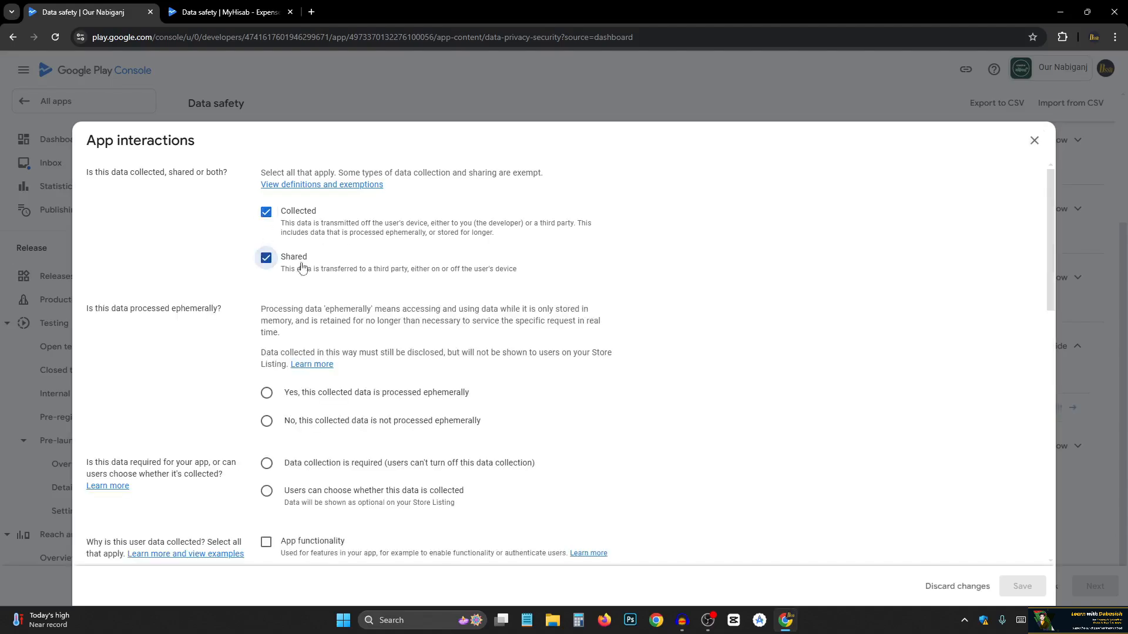
- Declare that App interactions data is not processed ephemerally and that its collection is required
scroll(299, 264, "down", 3)
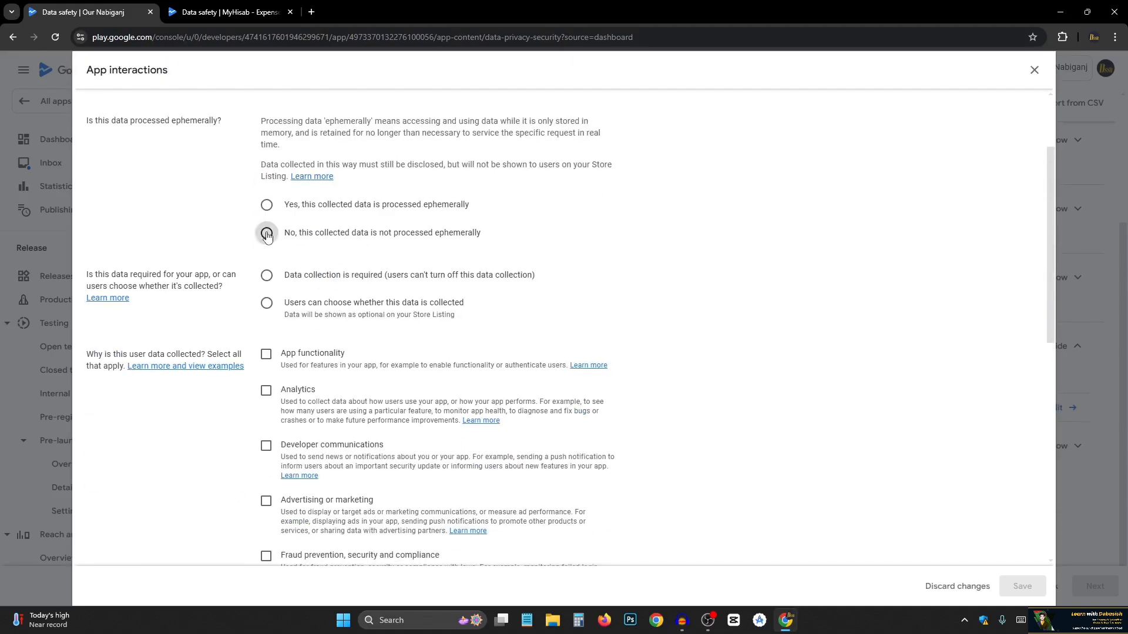
left_click(267, 234)
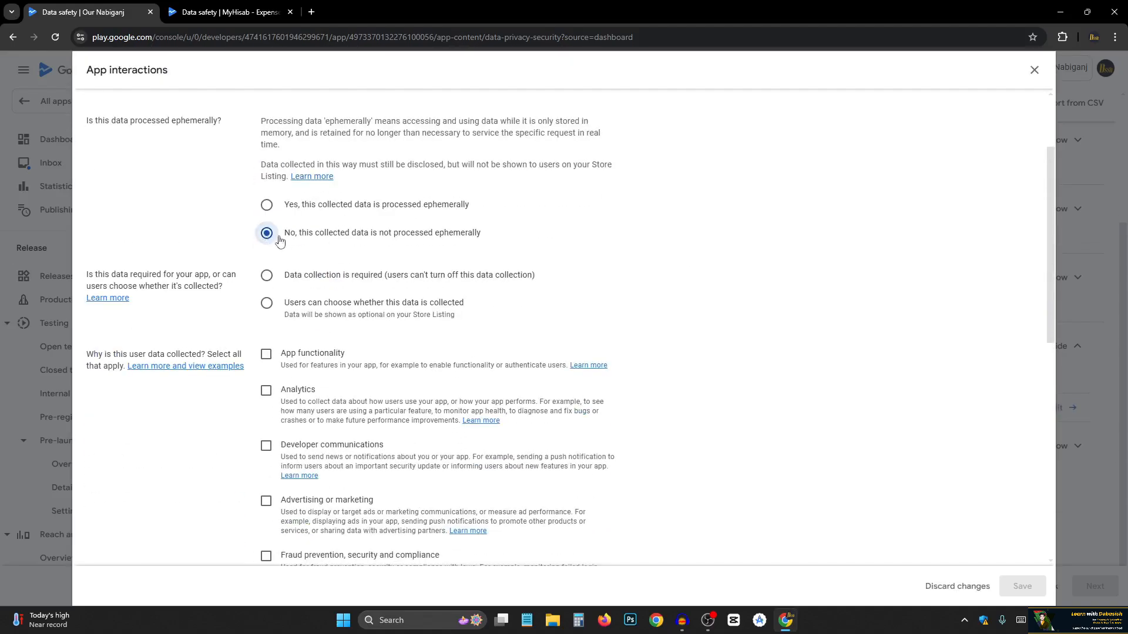
left_click(267, 276)
- Select Analytics as the reason App interactions data is collected and shared, and save the answers
scroll(117, 414, "down", 1)
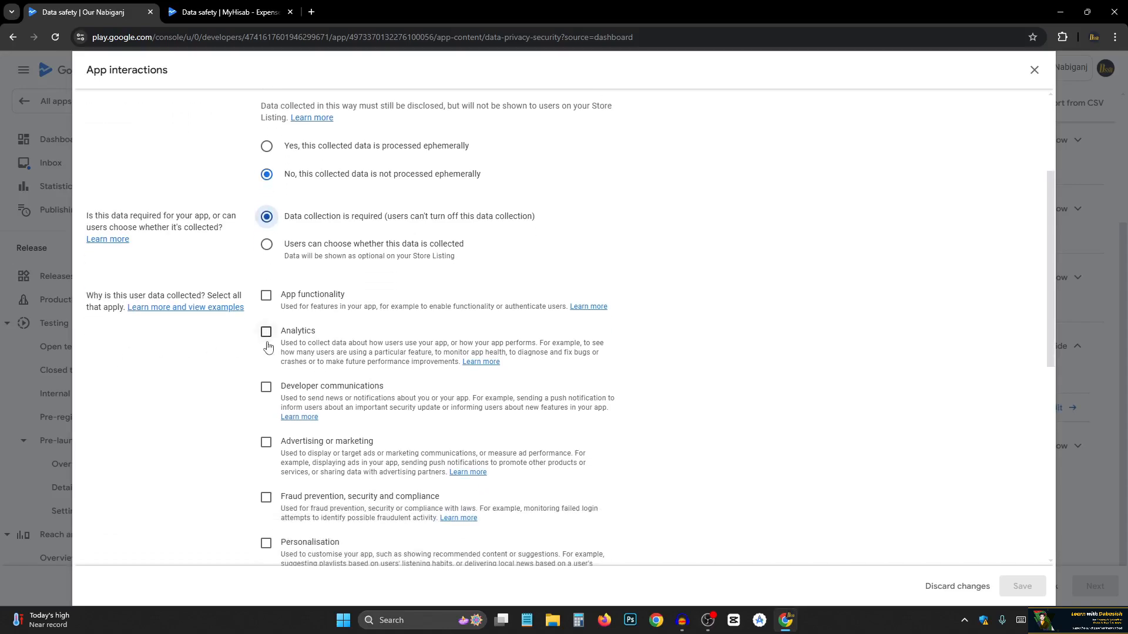
left_click(265, 334)
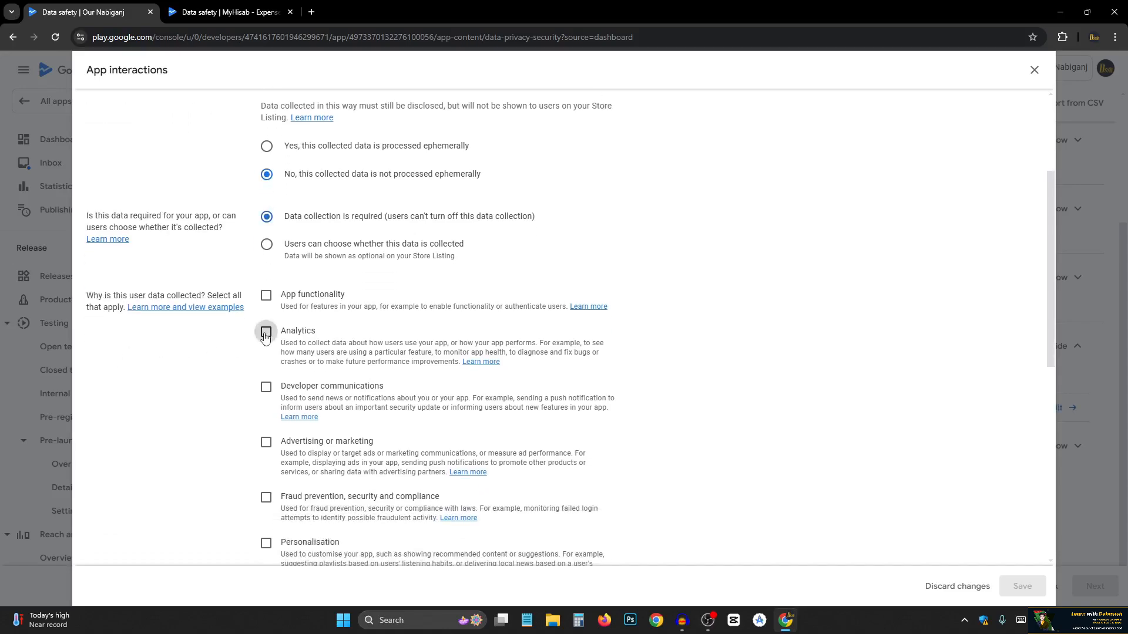
double_click(176, 297)
scroll(176, 417, "down", 3)
scroll(186, 441, "down", 3)
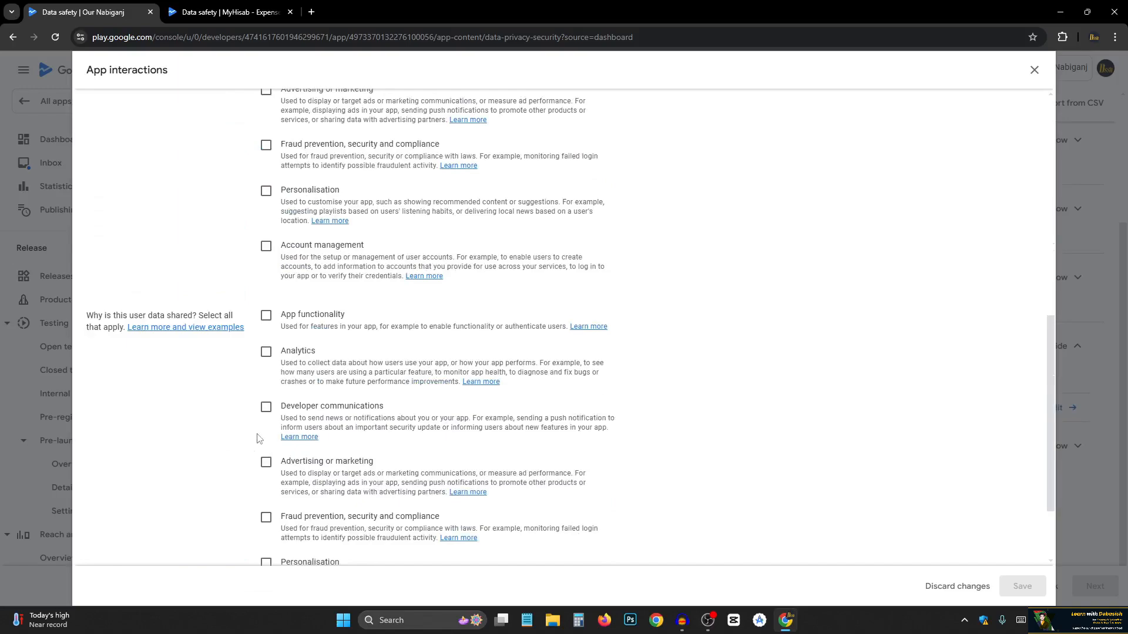
left_click(266, 351)
scroll(214, 352, "down", 2)
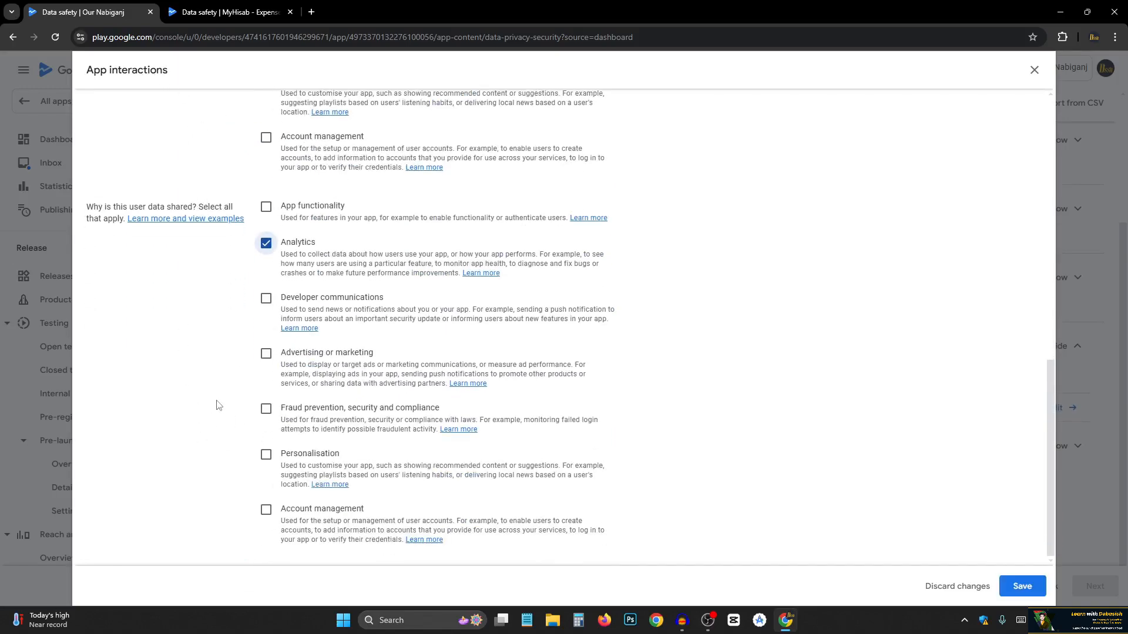
scroll(294, 470, "up", 3)
scroll(247, 423, "down", 3)
scroll(180, 382, "up", 2)
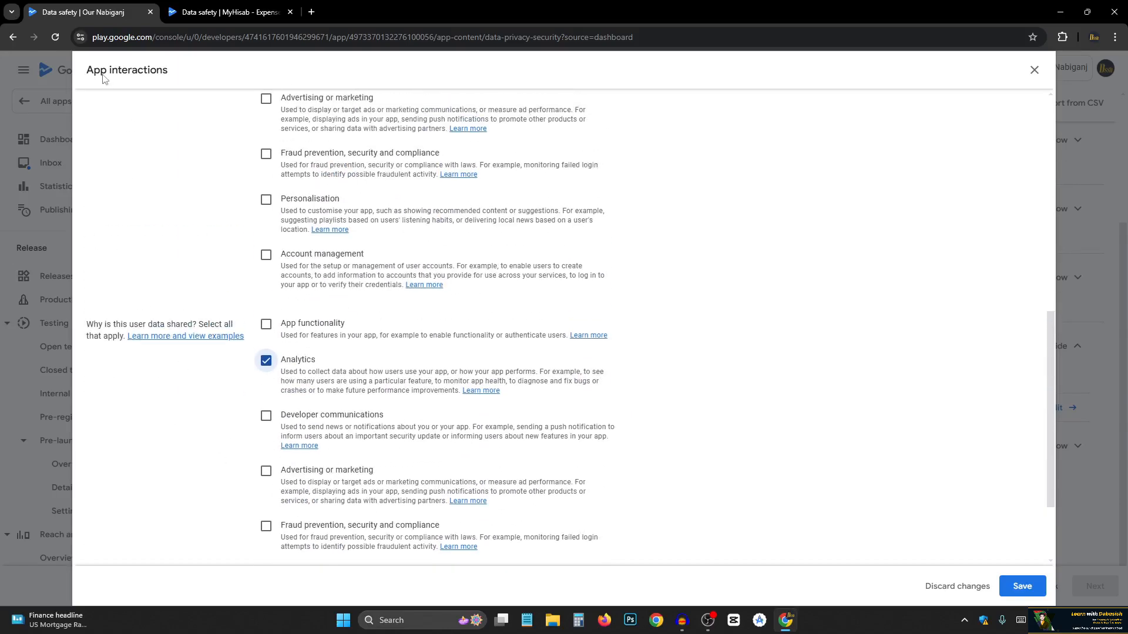
scroll(247, 309, "down", 2)
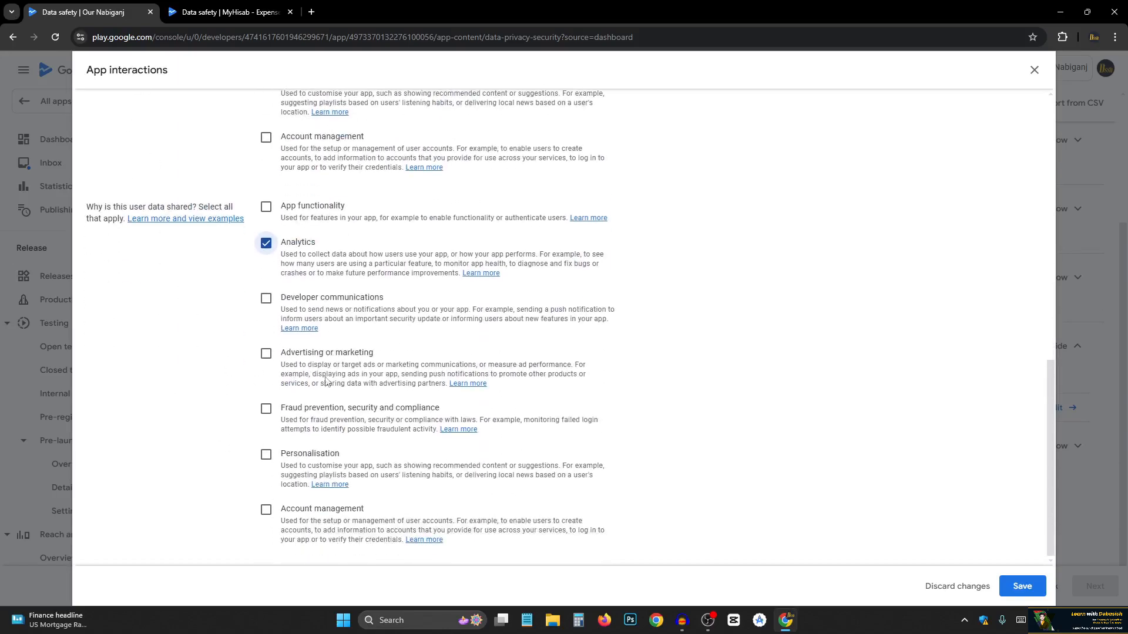
left_click(1023, 587)
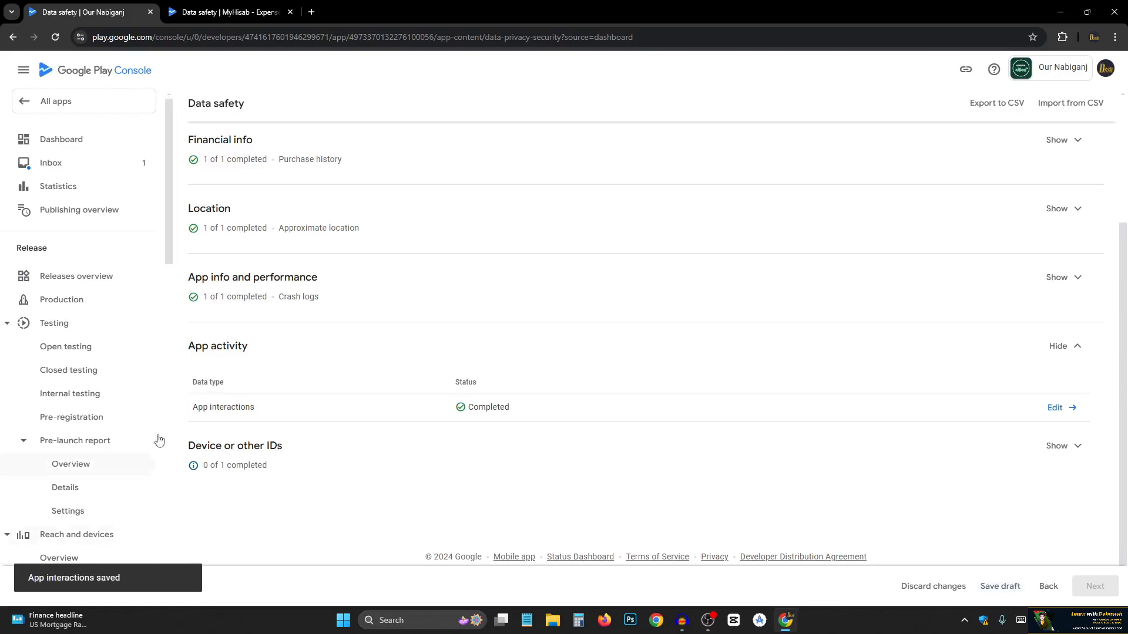
- Start the Device or other IDs questions and mark the data as both Collected and Shared
left_click(1060, 447)
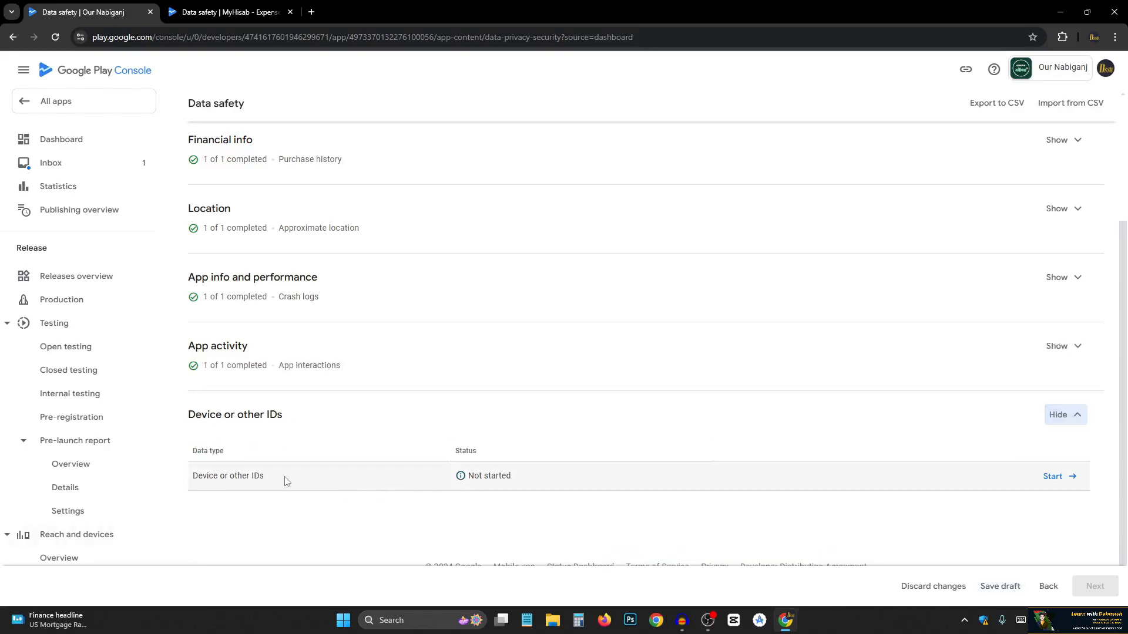
left_click(1059, 477)
left_click(266, 213)
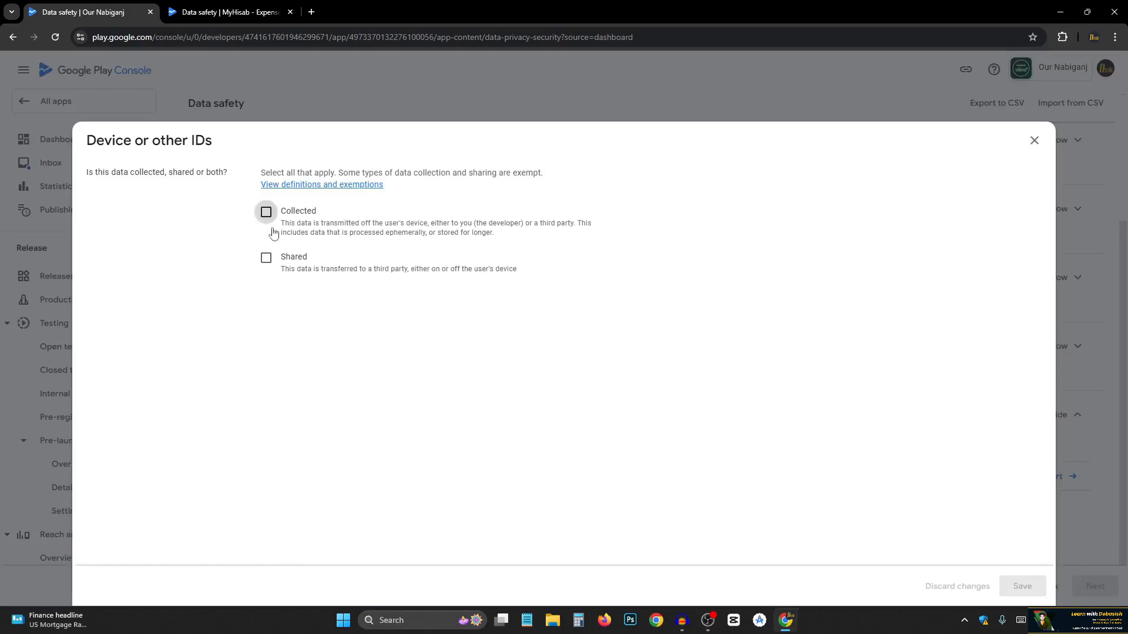
left_click(266, 258)
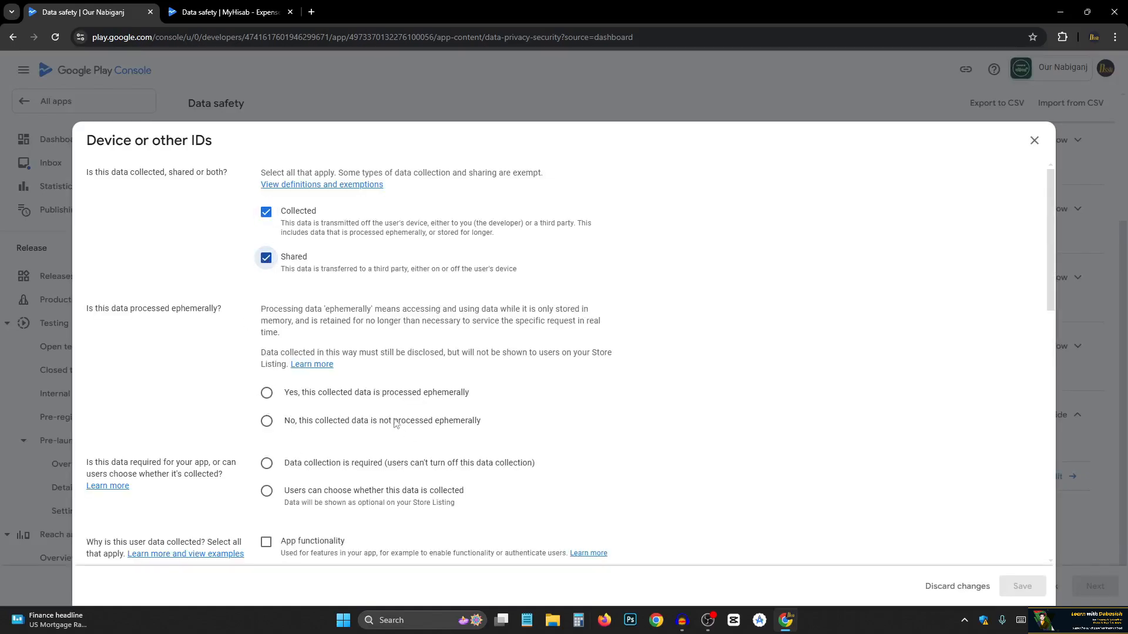
- Declare that Device or other IDs data is not processed ephemerally and that its collection is required
left_click(265, 422)
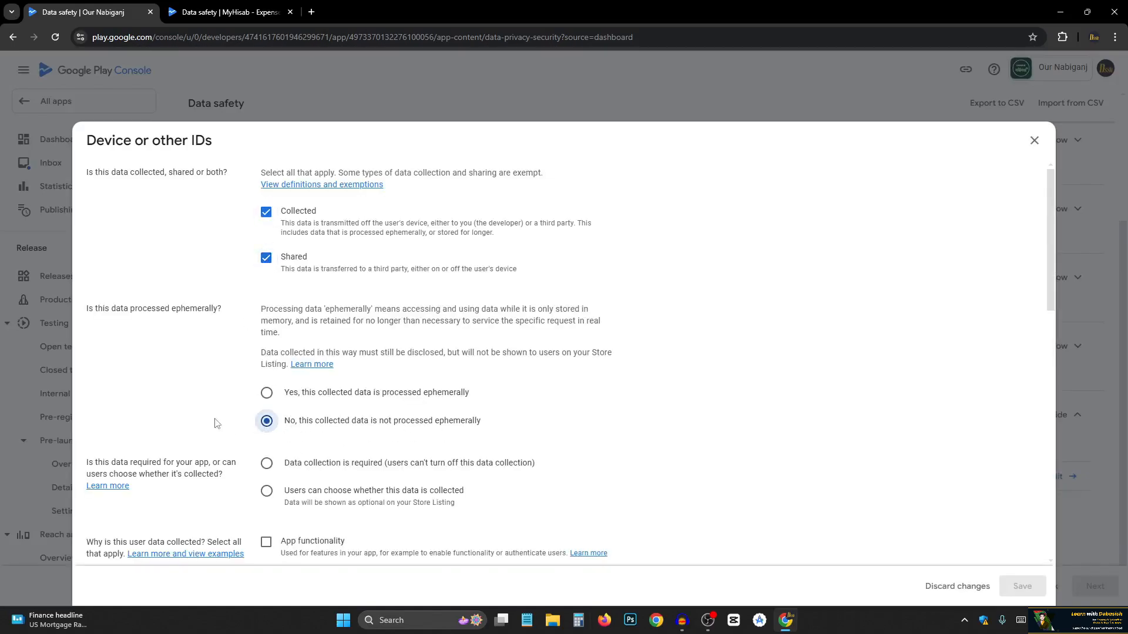
scroll(266, 360, "down", 2)
left_click(266, 346)
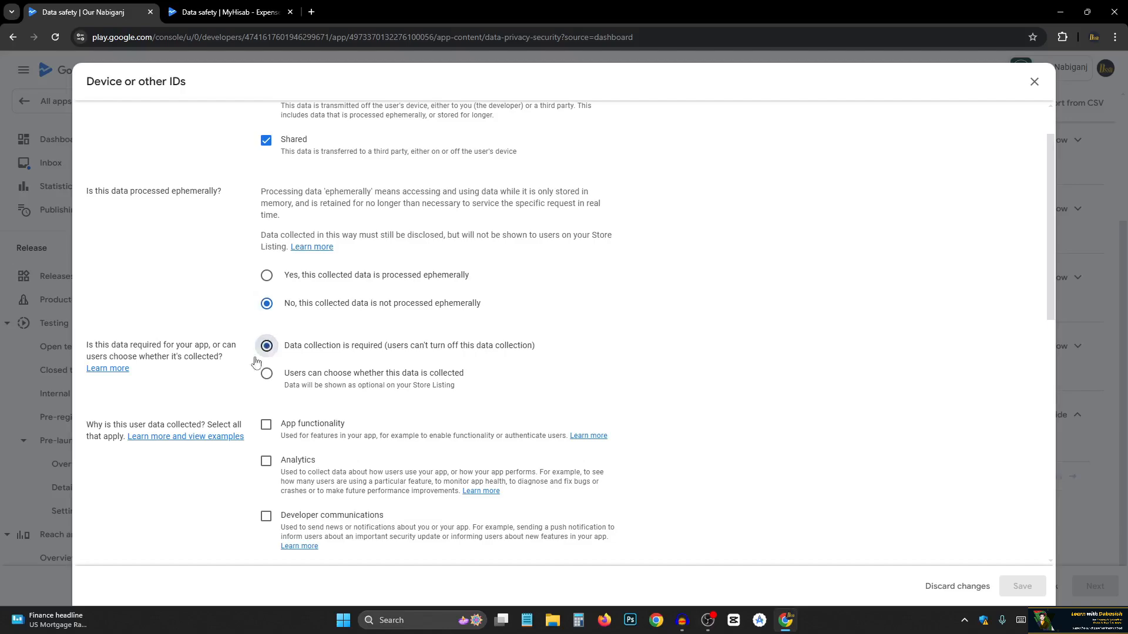
- Select Analytics and Advertising or marketing as the reasons Device or other IDs data is collected
scroll(264, 352, "down", 2)
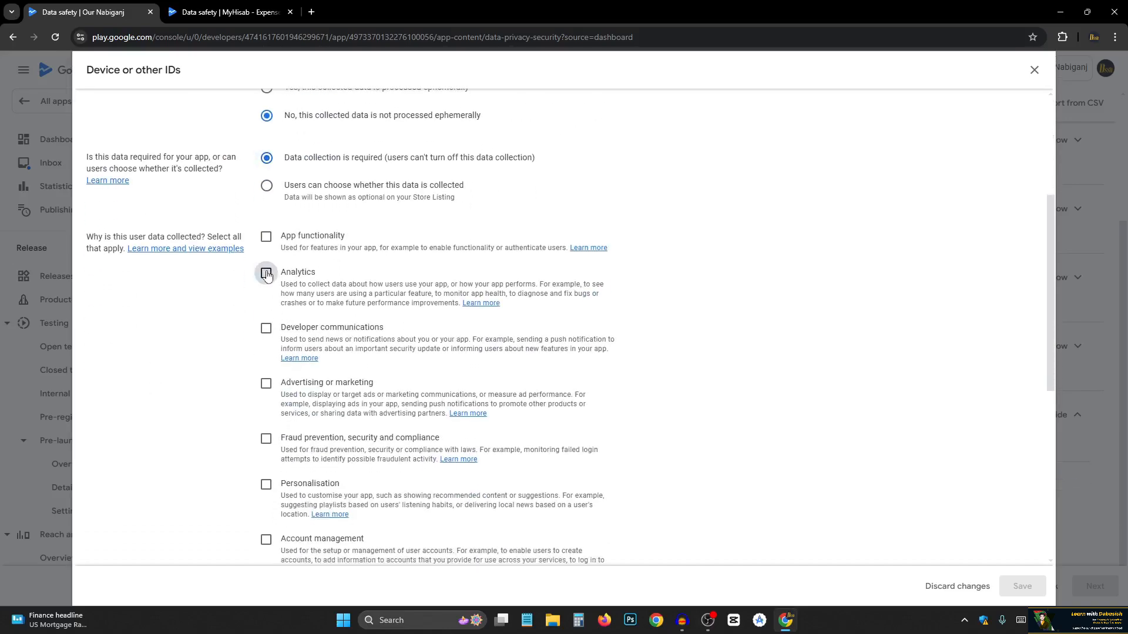
left_click(265, 273)
scroll(235, 280, "down", 1)
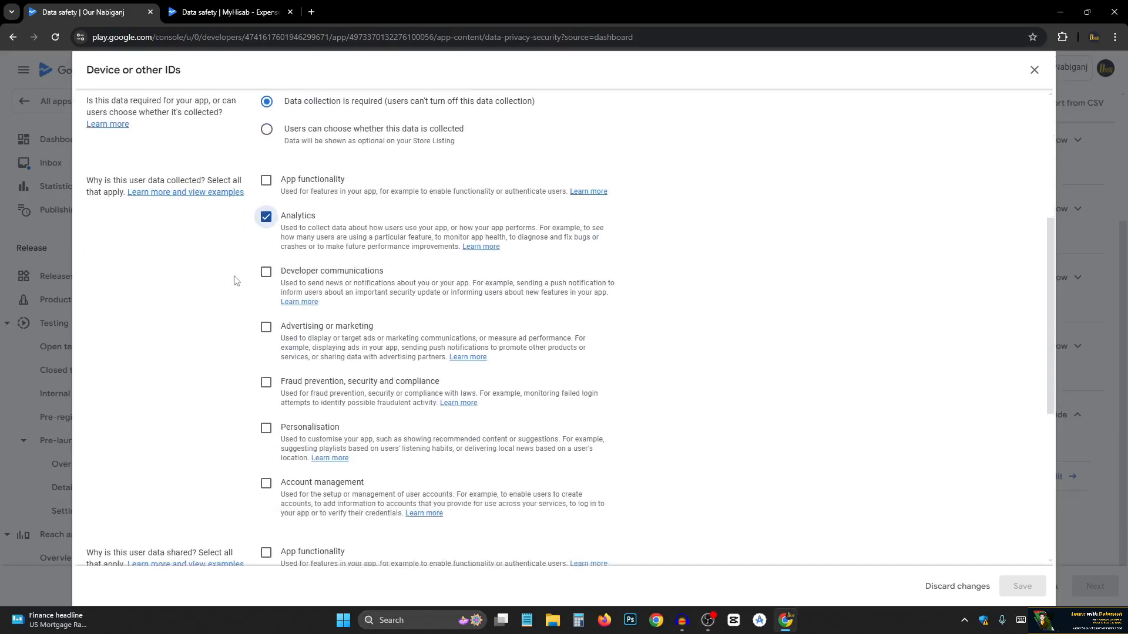
left_click(263, 334)
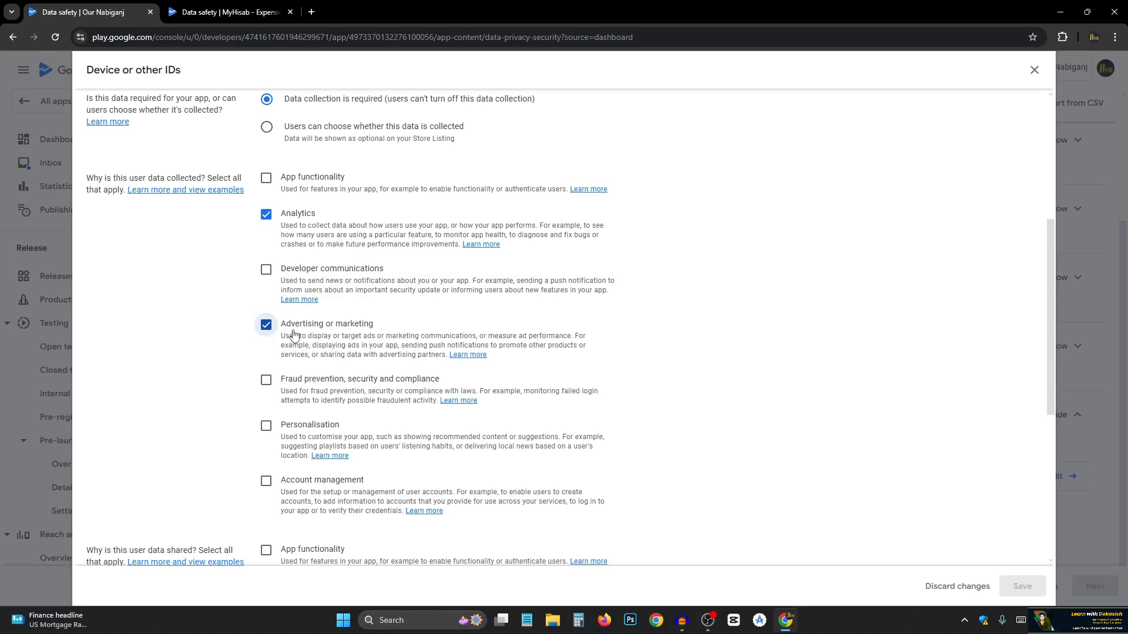
- Select Analytics and Advertising or marketing as the reasons Device or other IDs data is shared, and save the answers
scroll(288, 338, "down", 5)
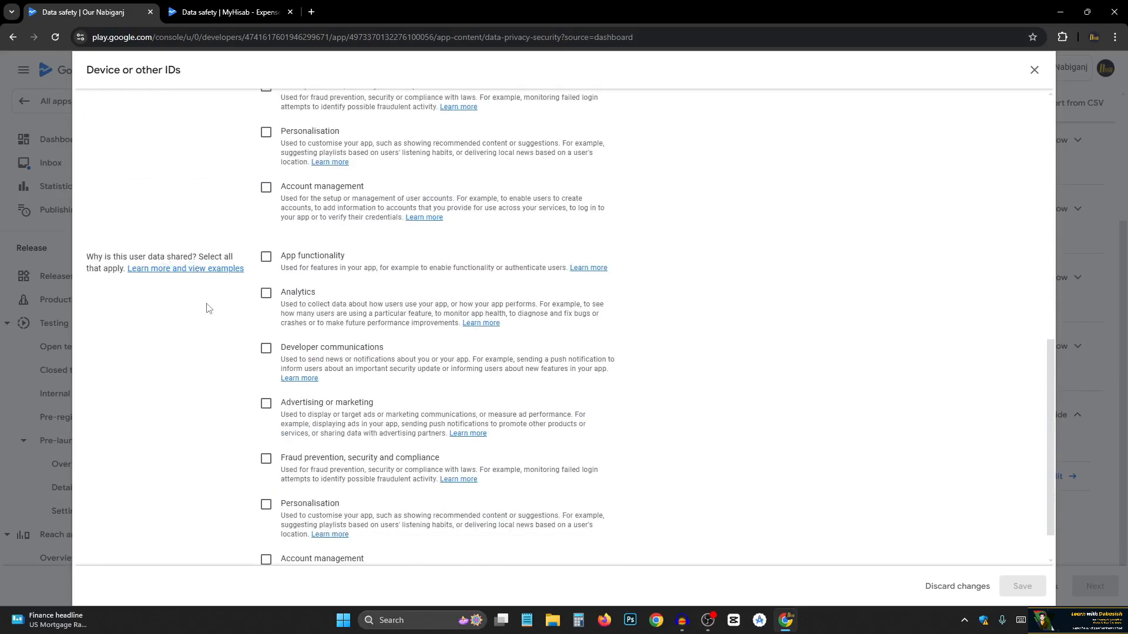
left_click(266, 293)
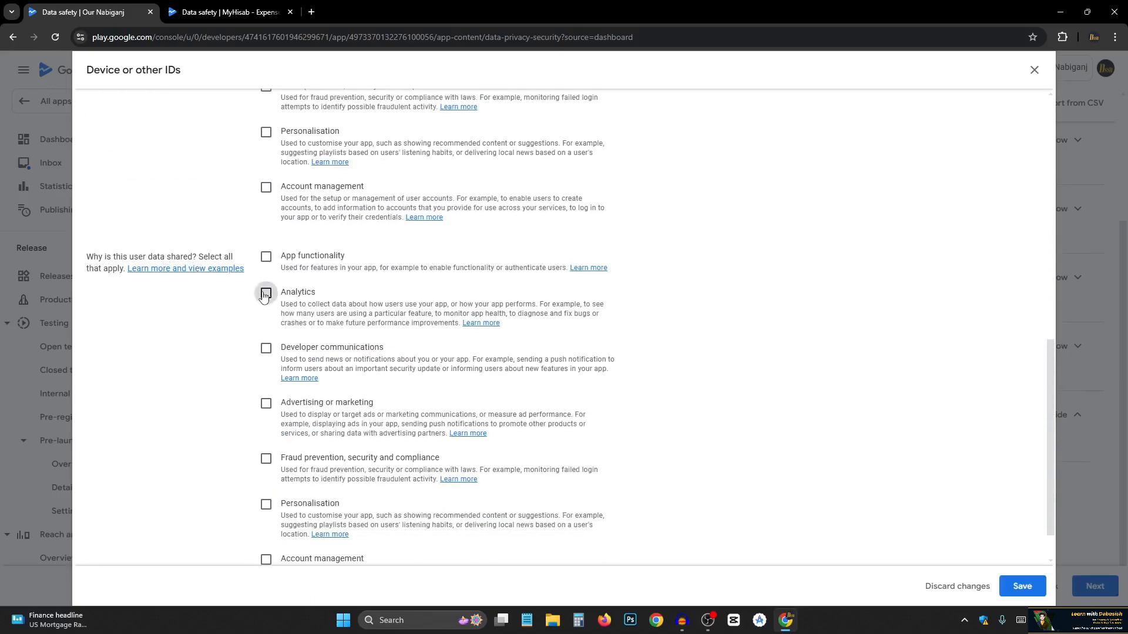
left_click(266, 404)
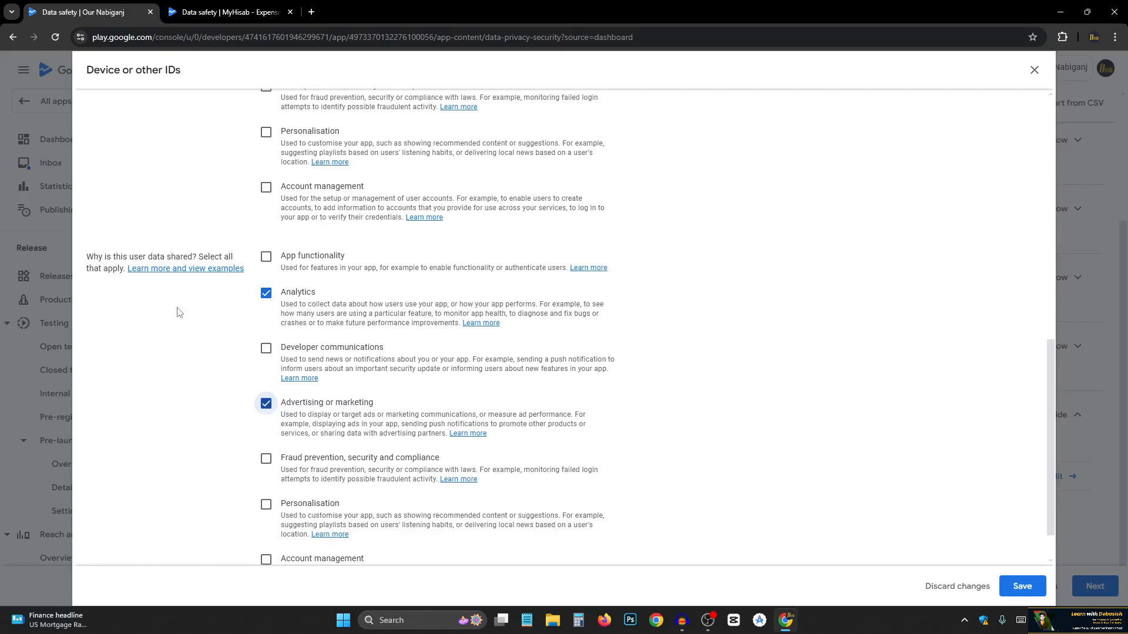
scroll(166, 335, "down", 1)
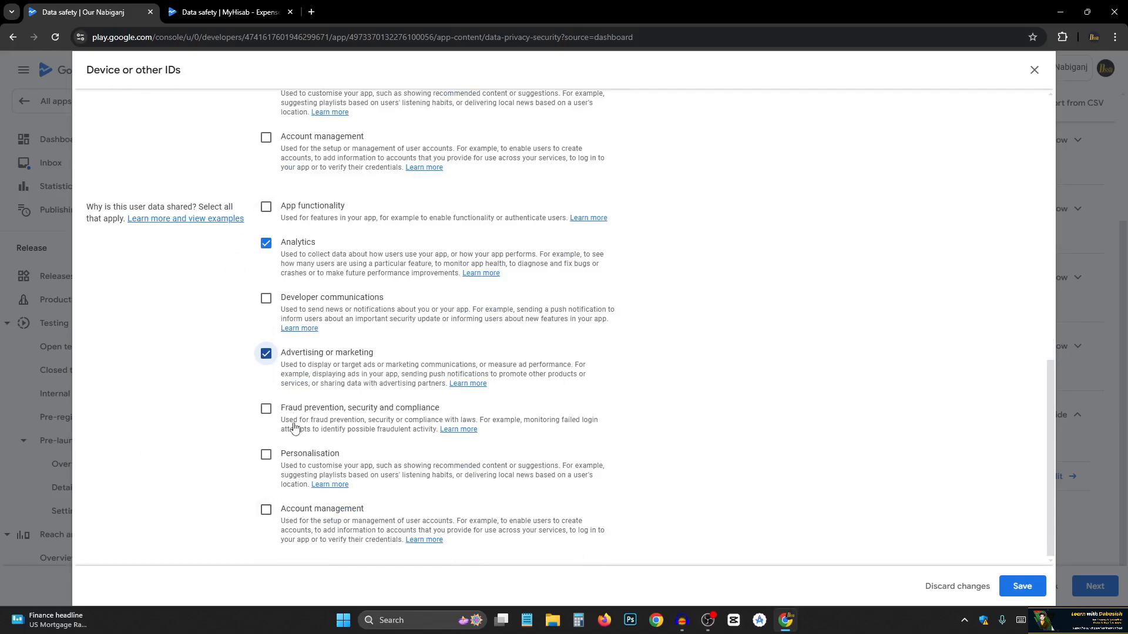
scroll(292, 262, "up", 3)
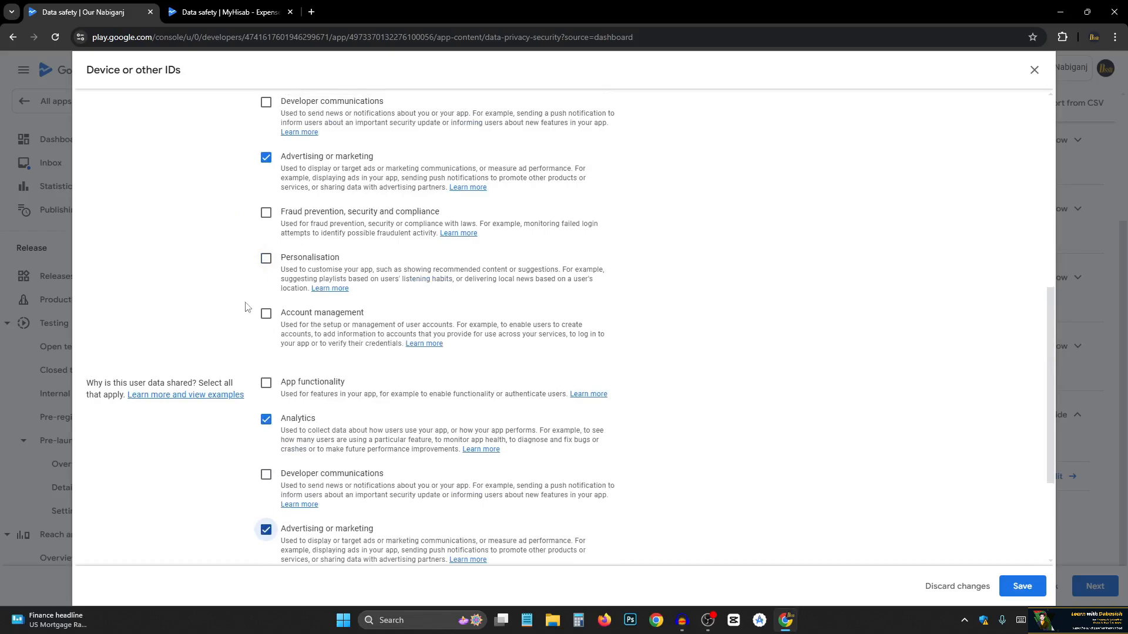
scroll(489, 482, "down", 3)
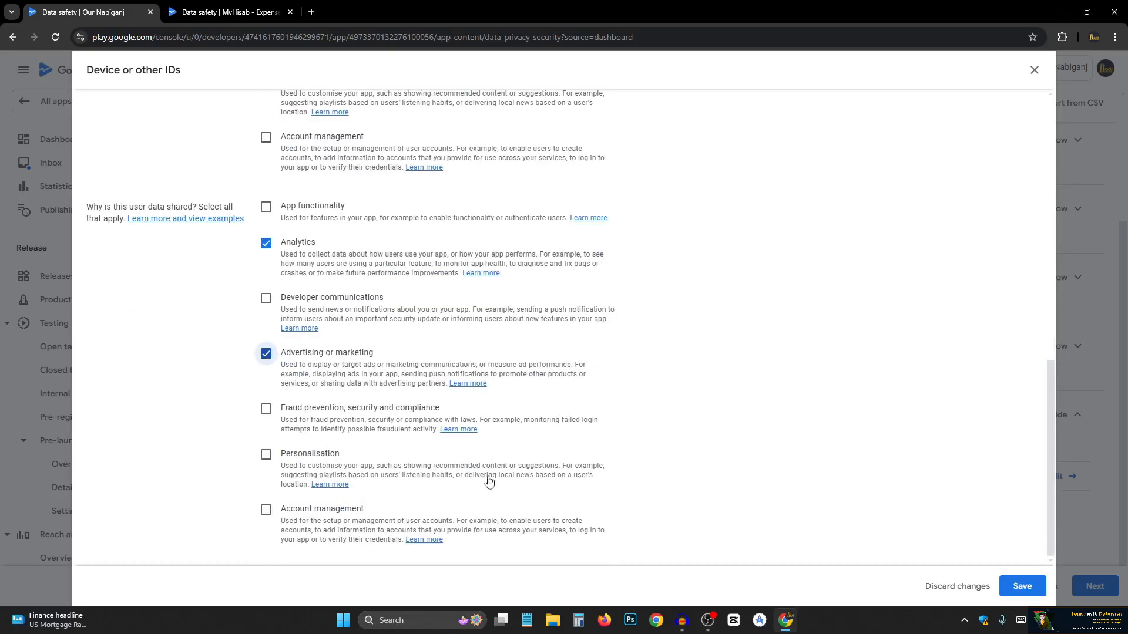
left_click(1022, 586)
- Continue to the Store Listing preview, review the declared data safety information, and save the completed questionnaire
scroll(529, 470, "down", 1)
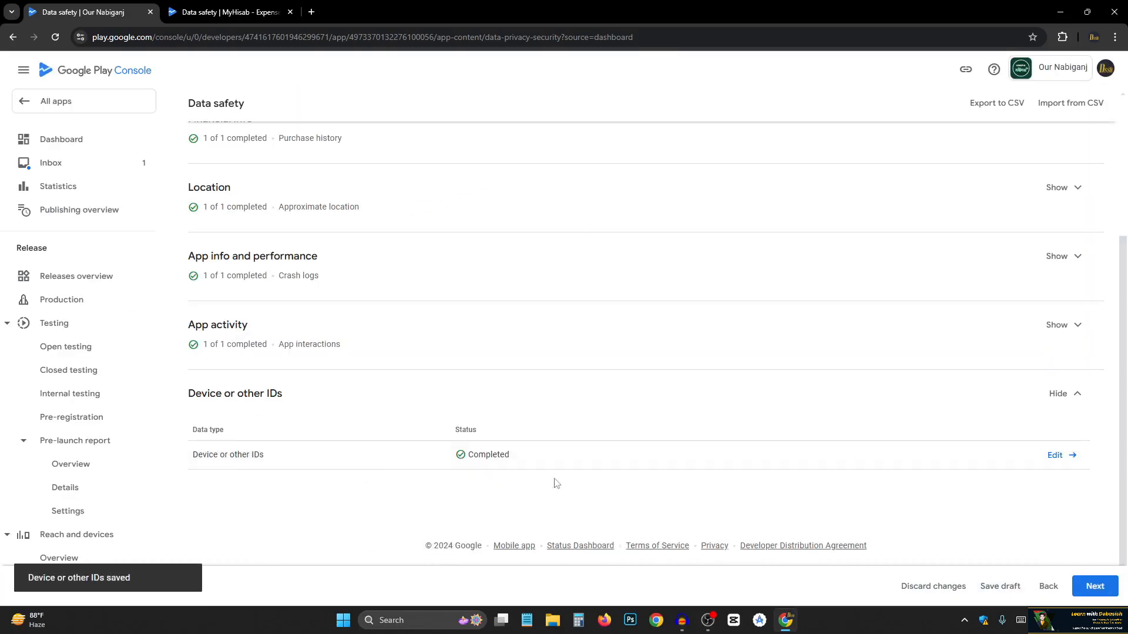
scroll(740, 548, "up", 3)
scroll(687, 479, "down", 3)
left_click(1101, 591)
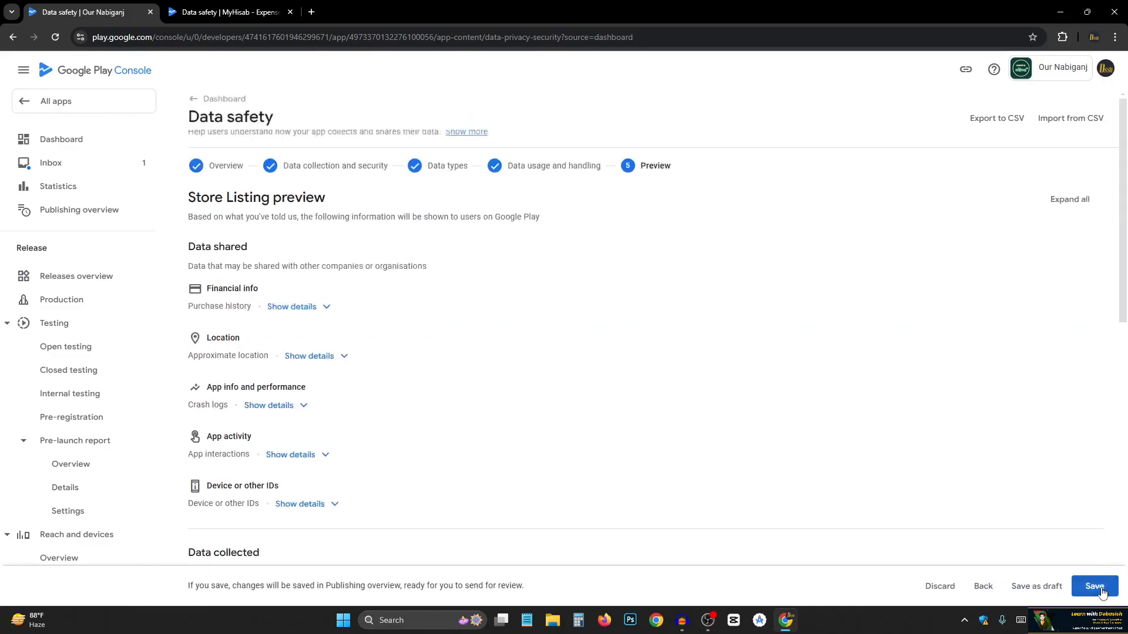
scroll(667, 456, "down", 8)
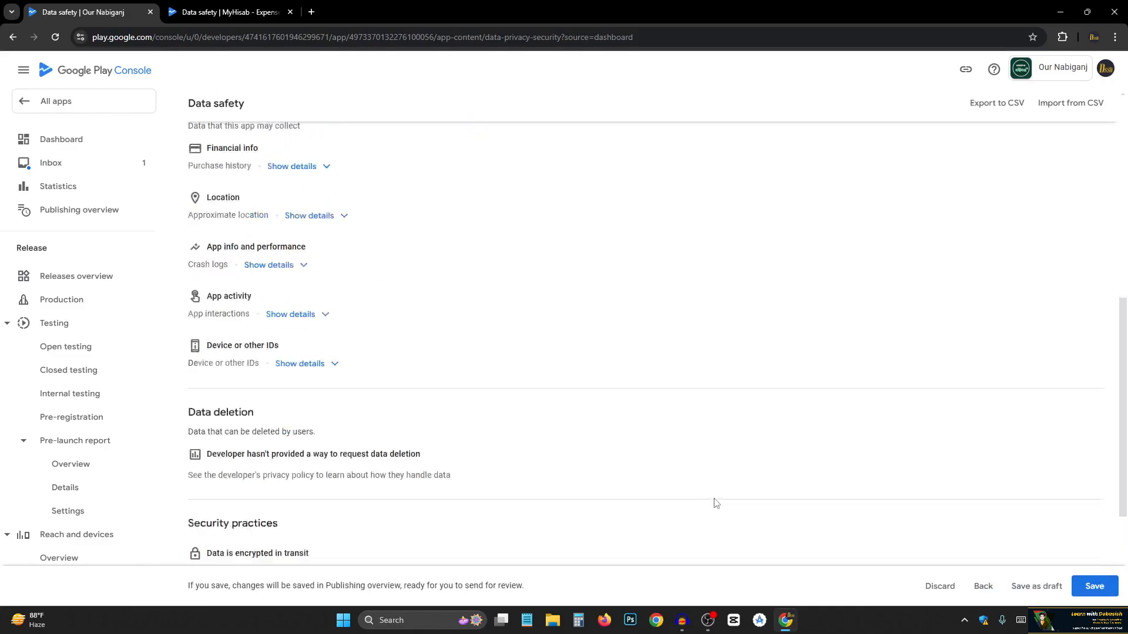
scroll(716, 504, "down", 3)
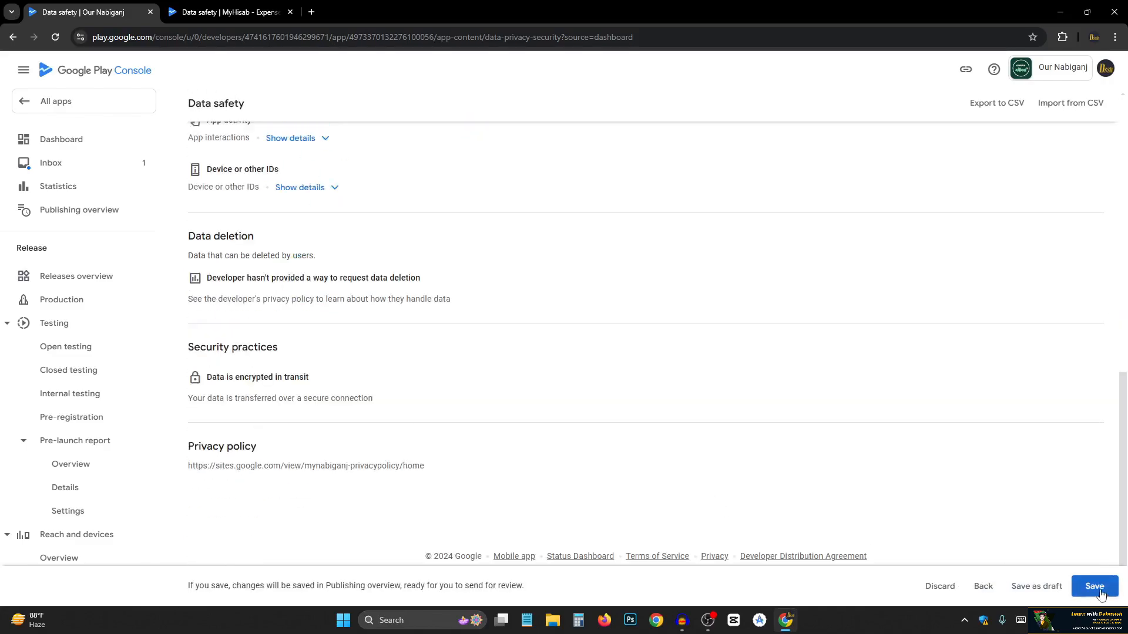
left_click(1099, 590)
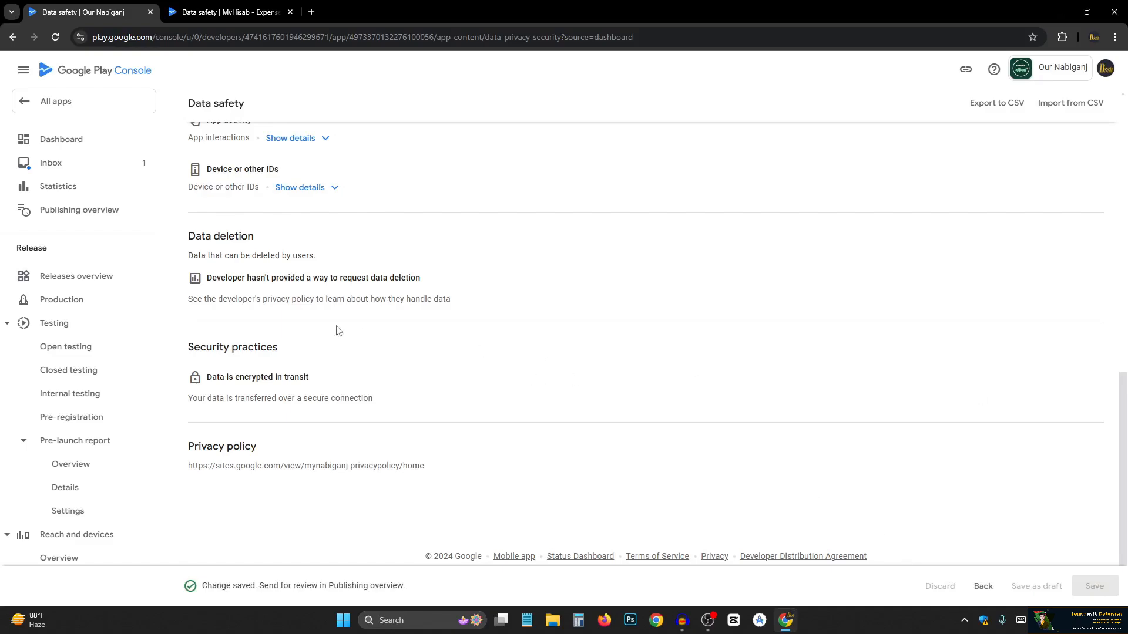
- Return from the Data safety preview to the app's dashboard
scroll(211, 370, "up", 4)
scroll(254, 431, "up", 2)
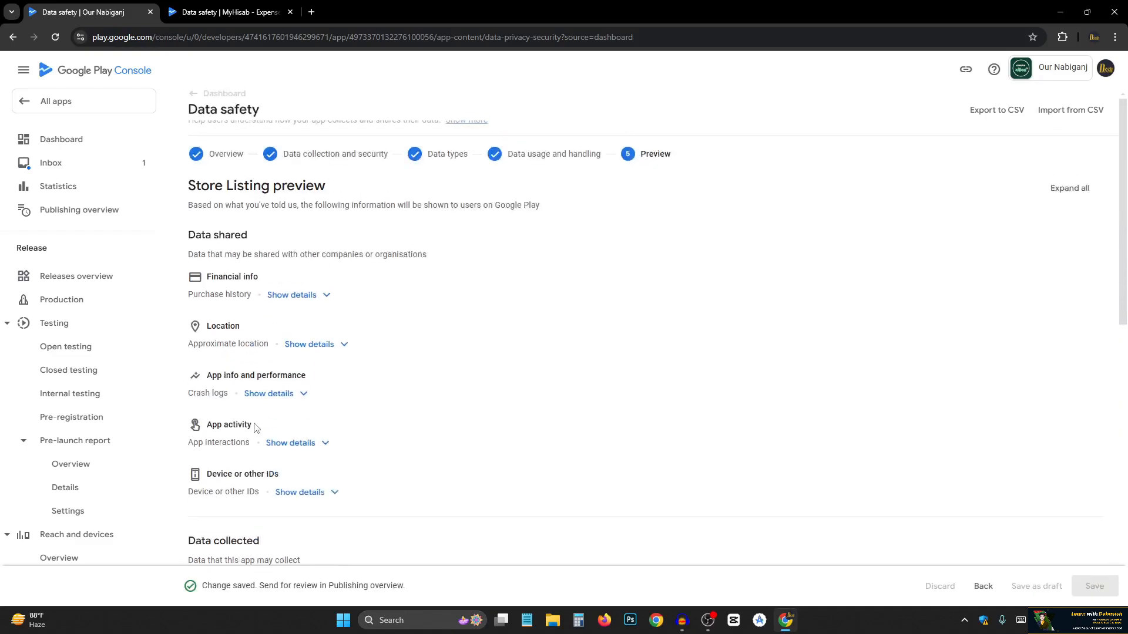
left_click(195, 117)
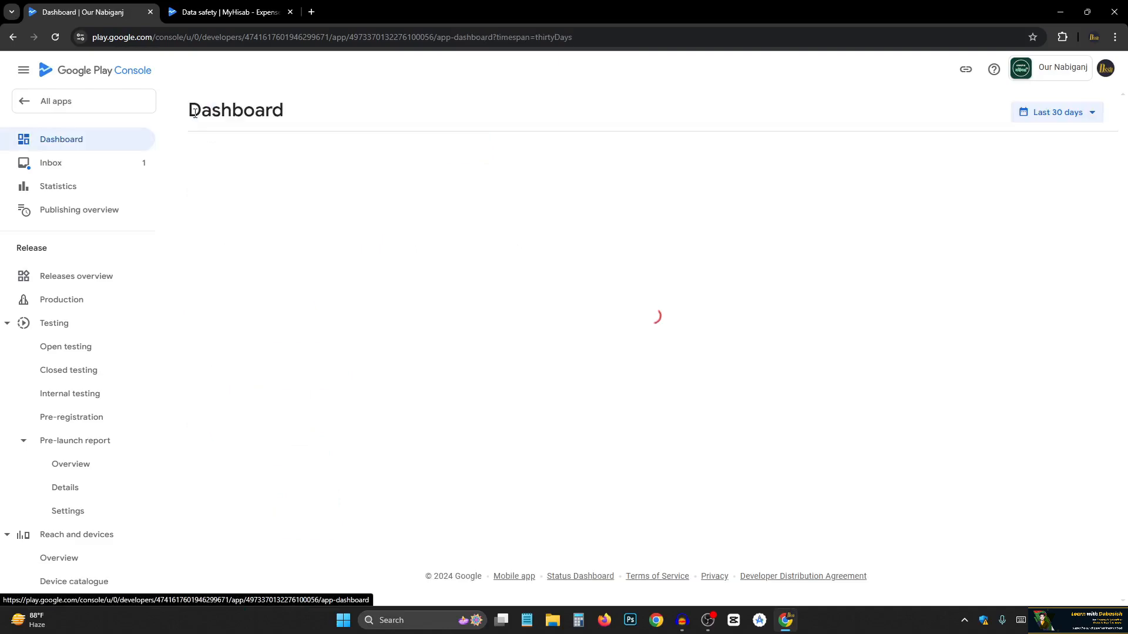
- Look through the dashboard's Internal testing, Closed testing and Production sections
scroll(388, 432, "down", 2)
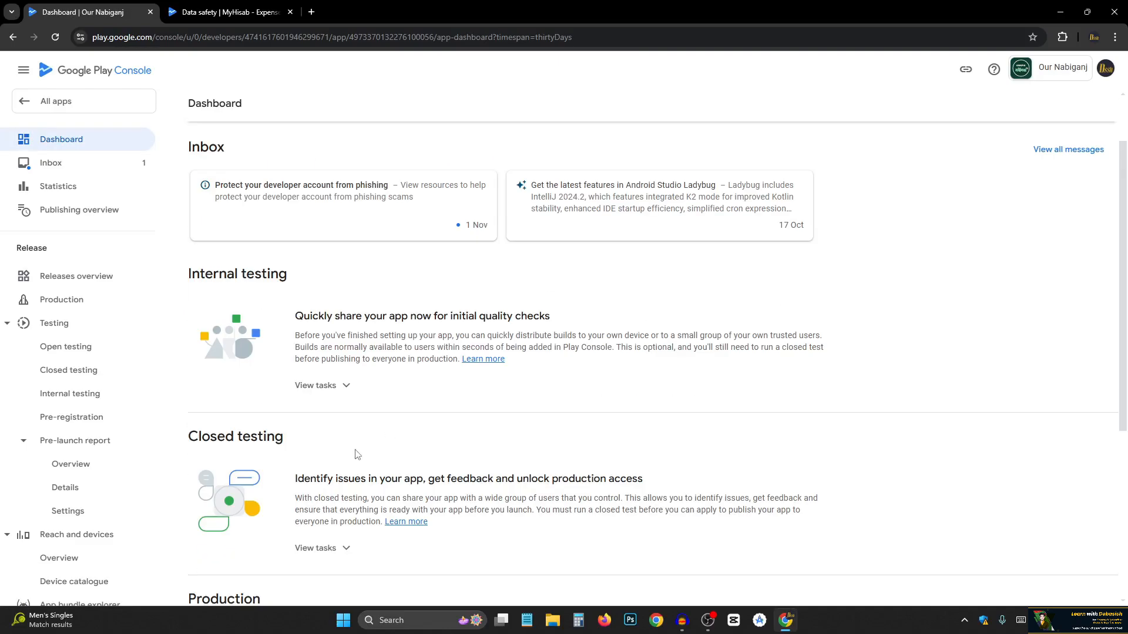
scroll(356, 454, "down", 2)
scroll(337, 351, "down", 4)
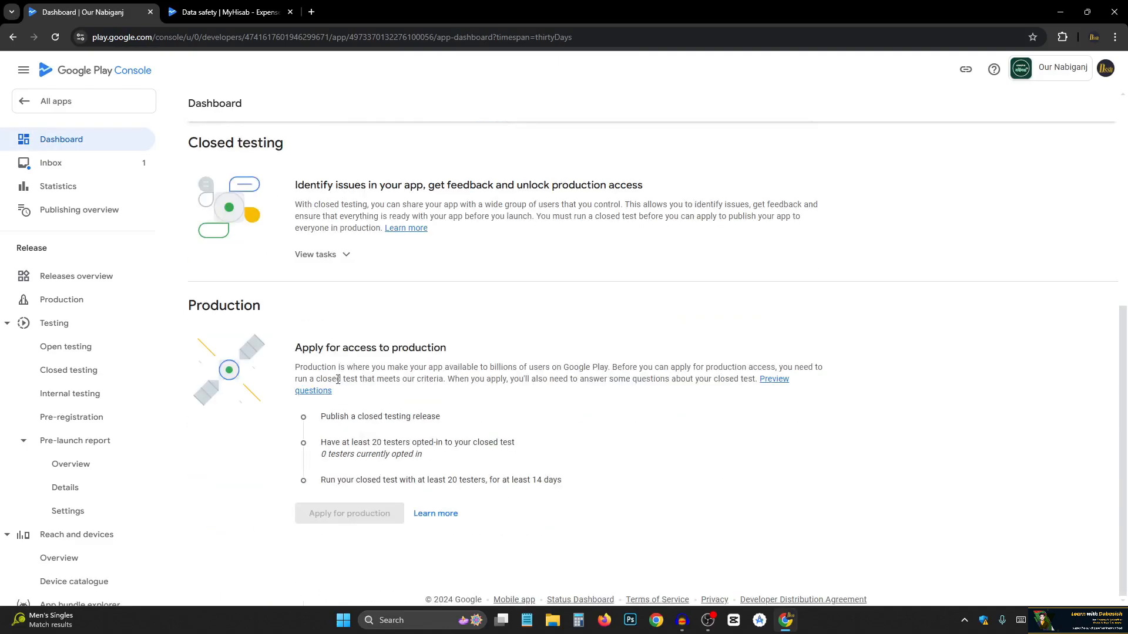
scroll(336, 399, "up", 7)
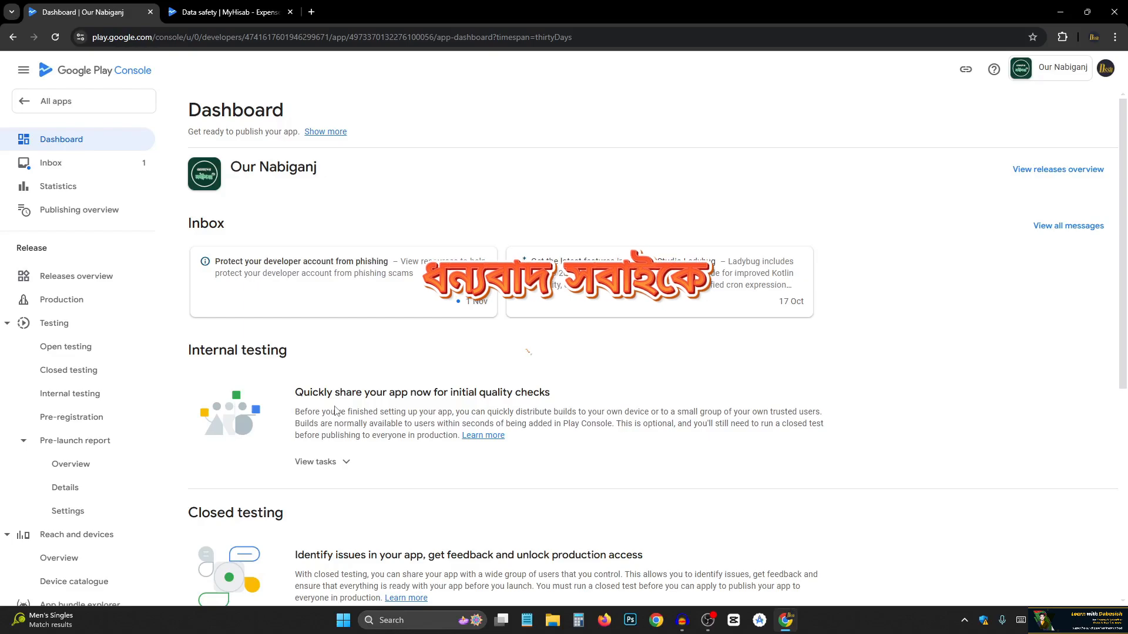
scroll(312, 416, "down", 2)
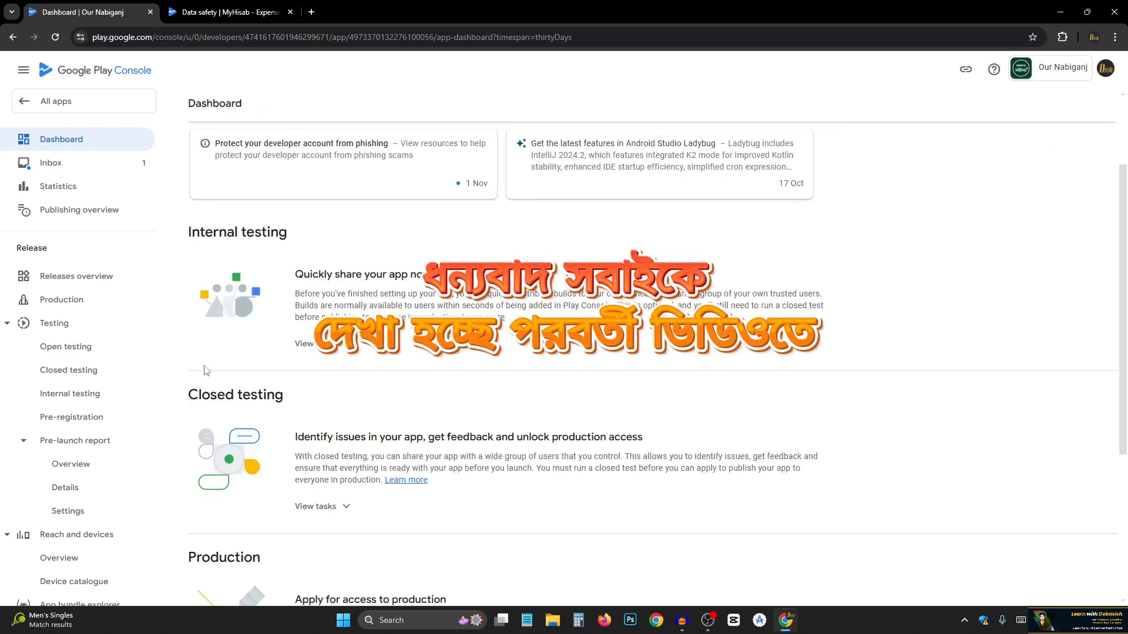
scroll(207, 412, "down", 3)
scroll(251, 411, "up", 5)
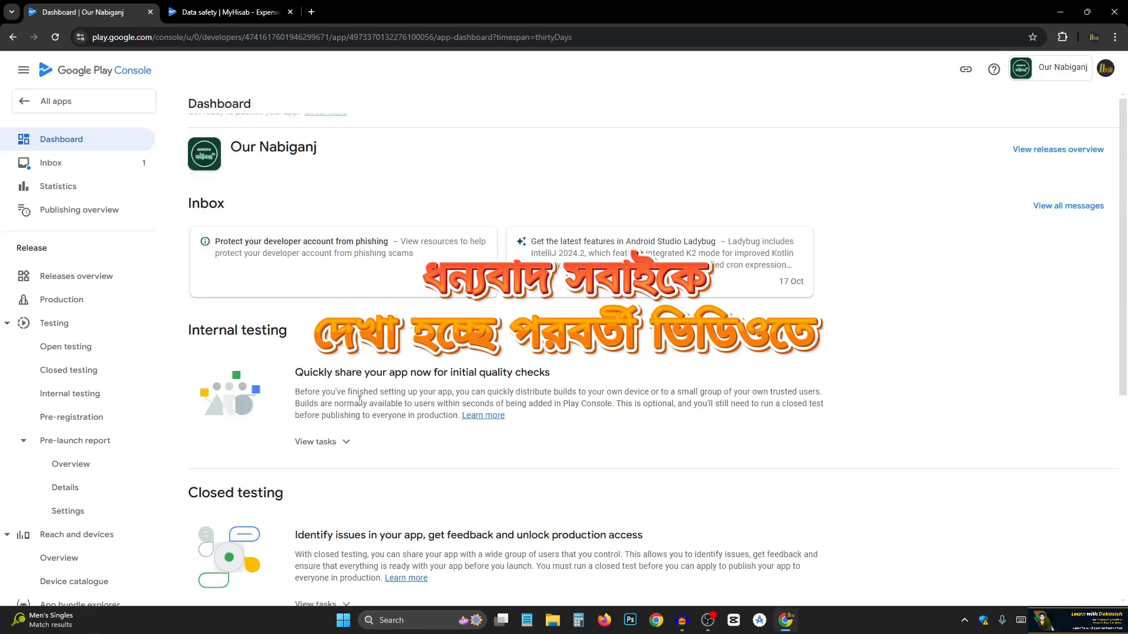